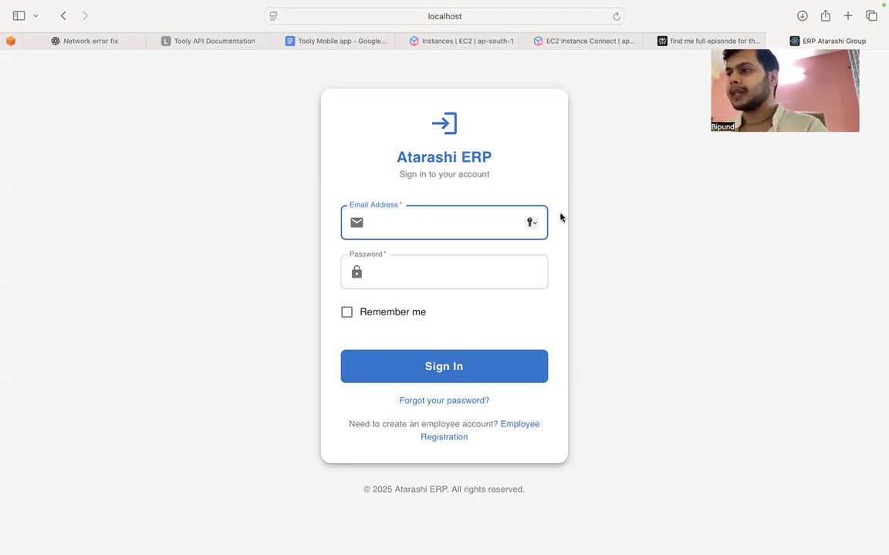
Step: Sign in with the saved admin account, filling in its email and password automatically and enabling Remember me
left_click(386, 217)
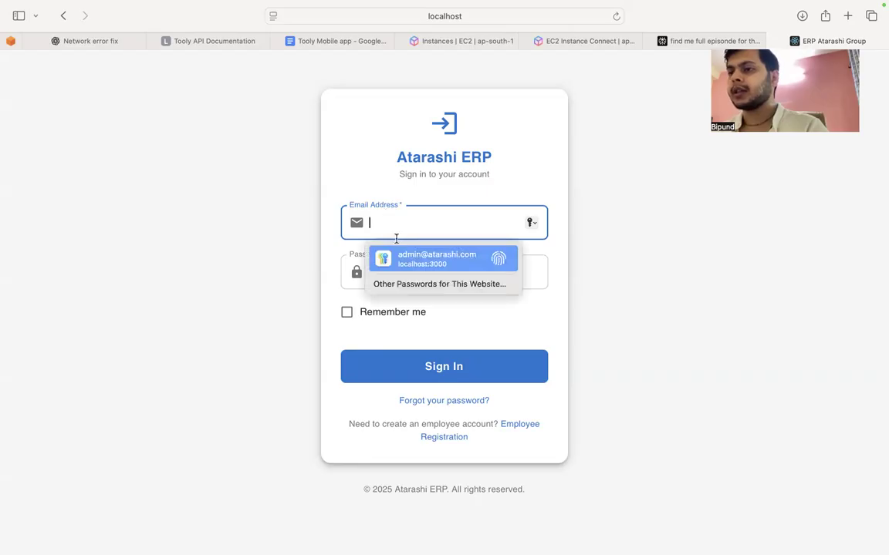
left_click(404, 256)
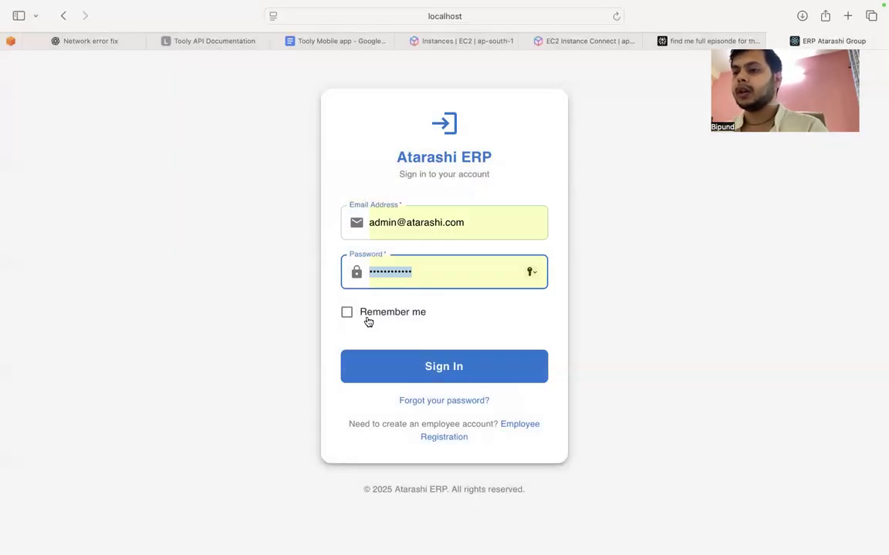
left_click(369, 314)
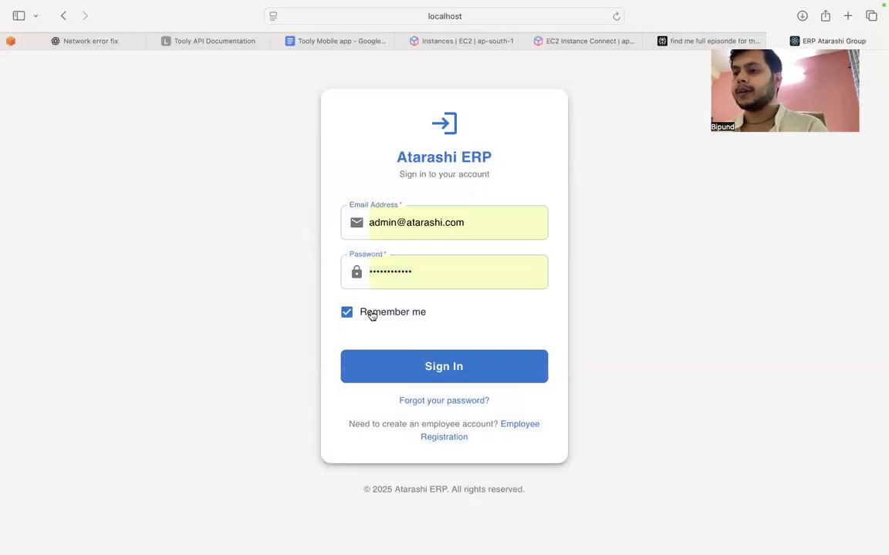
left_click(422, 361)
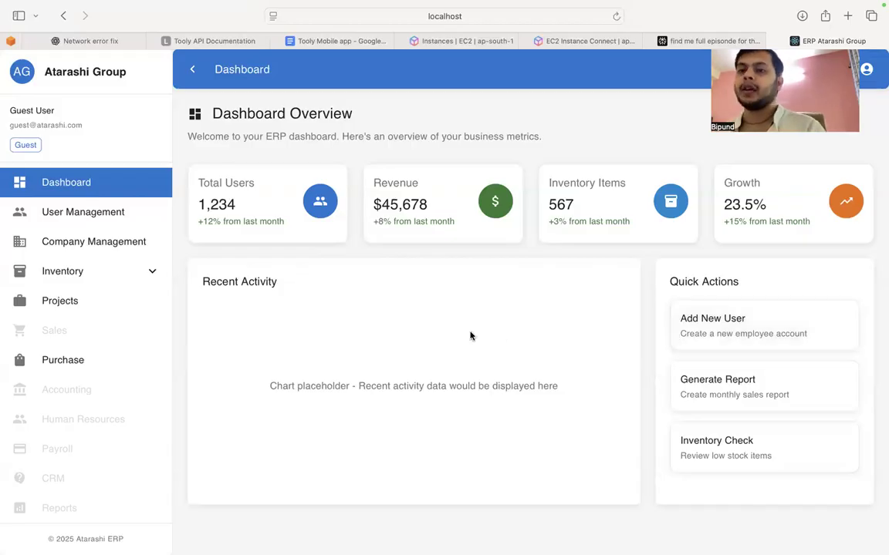
Step: Open a new user form in User Management and look through its work, bank, documents and module role sections
left_click(95, 221)
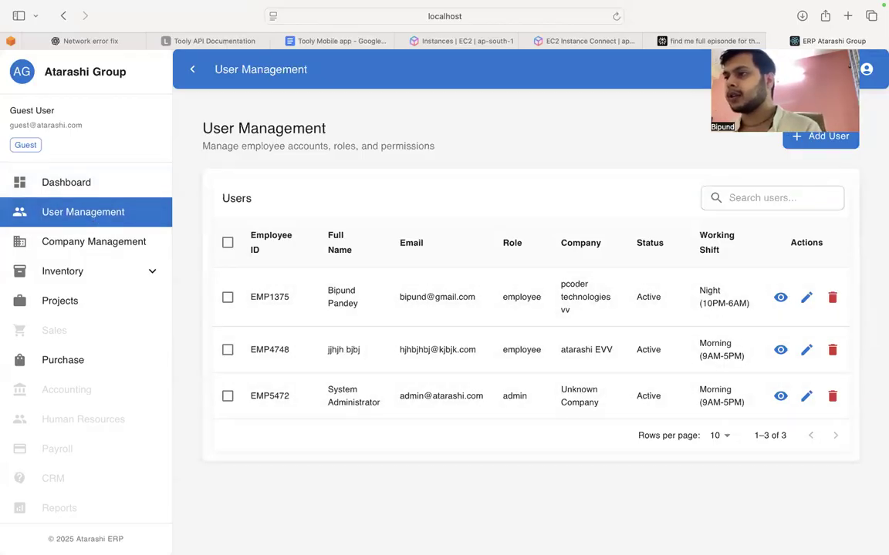
left_click(826, 146)
left_click(193, 128)
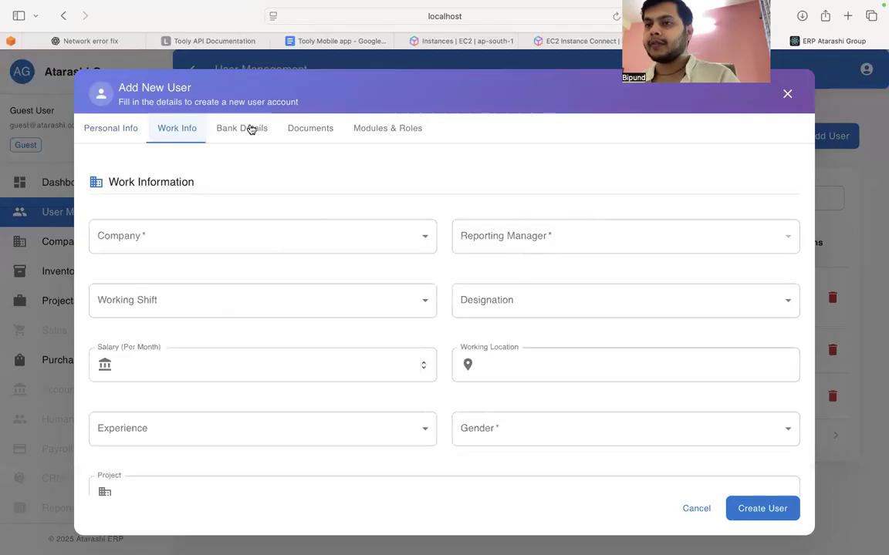
left_click(249, 128)
left_click(312, 159)
left_click(380, 159)
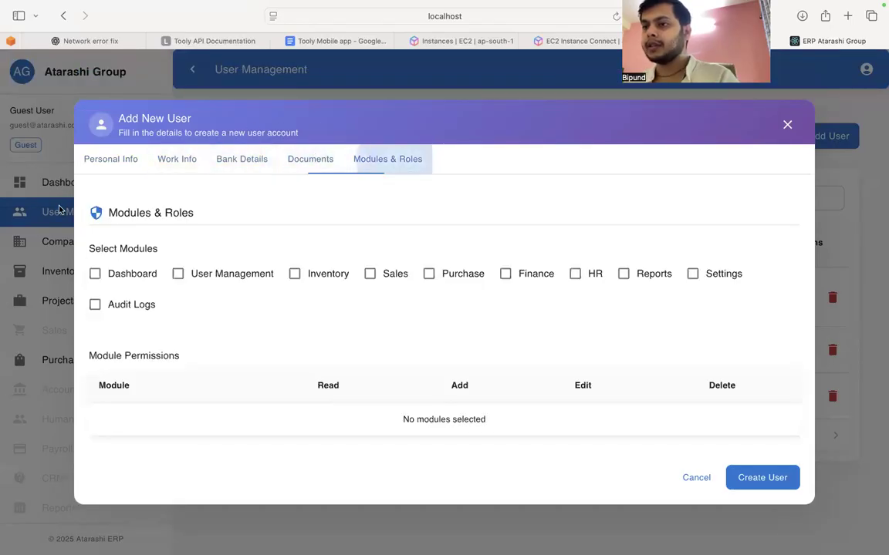
left_click(112, 159)
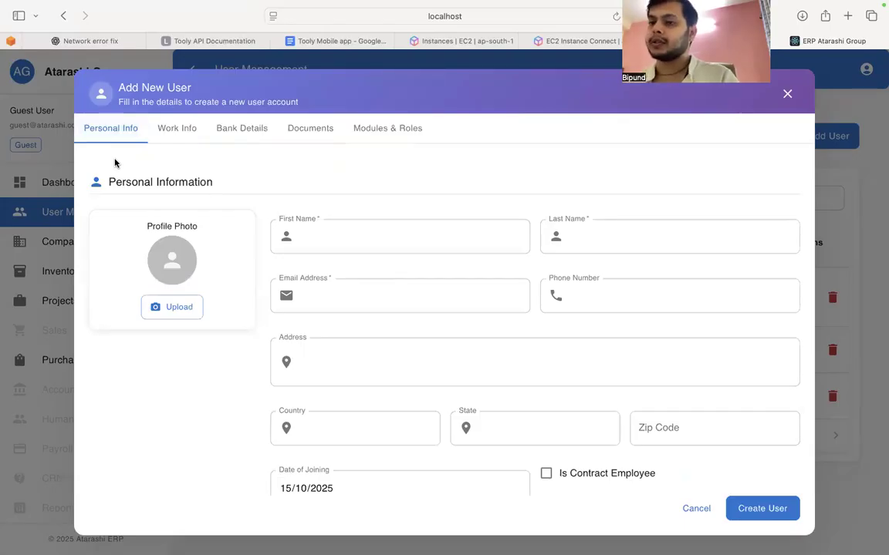
Step: Upload the portrait PNG from Downloads as the profile photo and enter the new user's first and last name
left_click(177, 301)
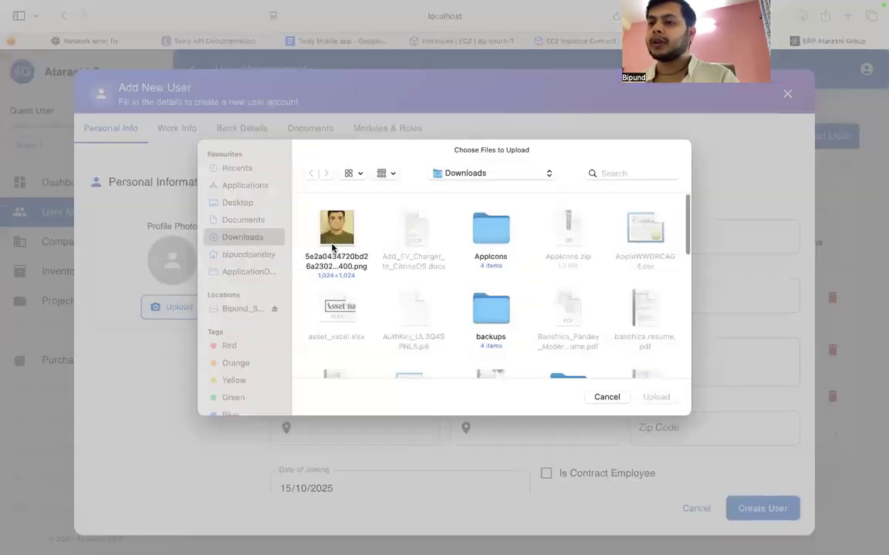
double_click(335, 253)
left_click(358, 234)
key("Tab")
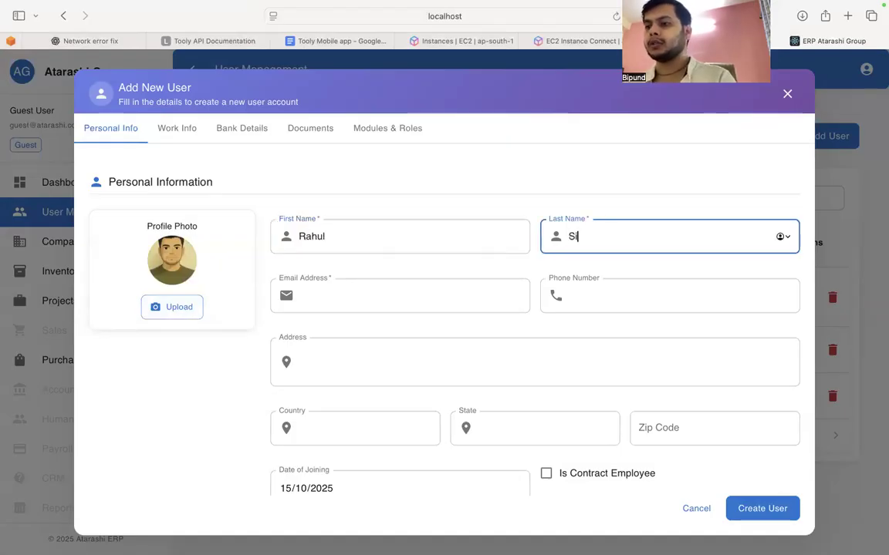
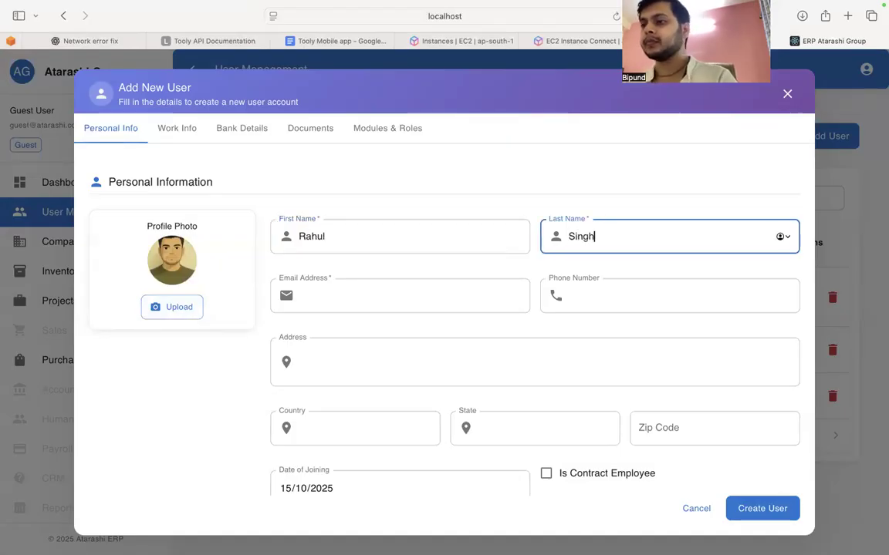
Step: Fill in the new user's email address and phone number
left_click(381, 295)
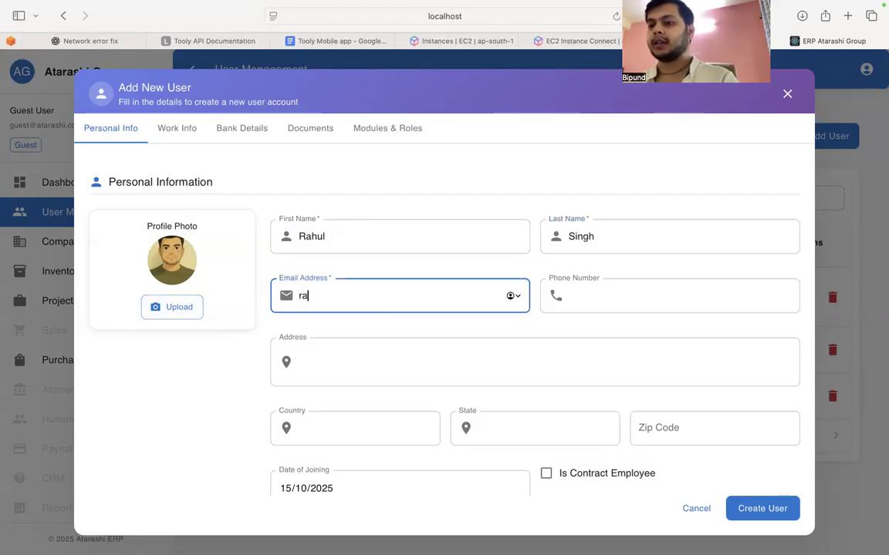
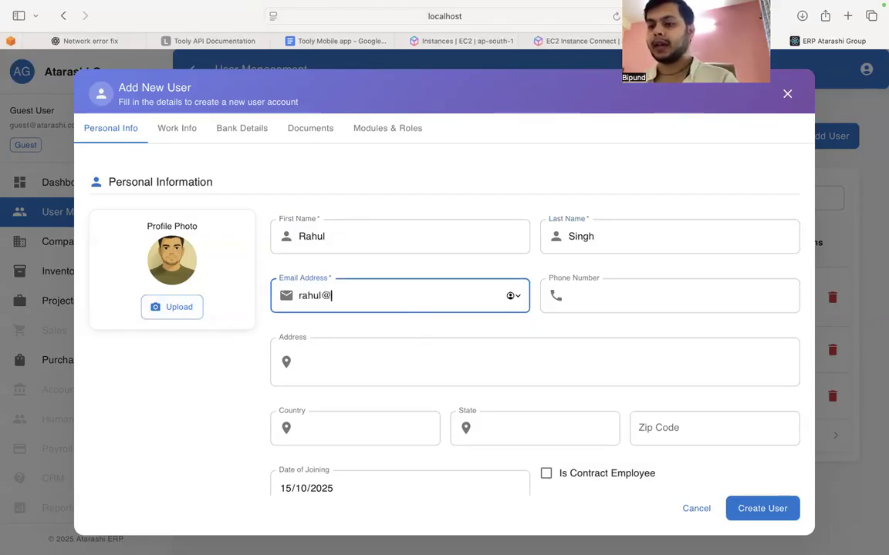
left_click(618, 330)
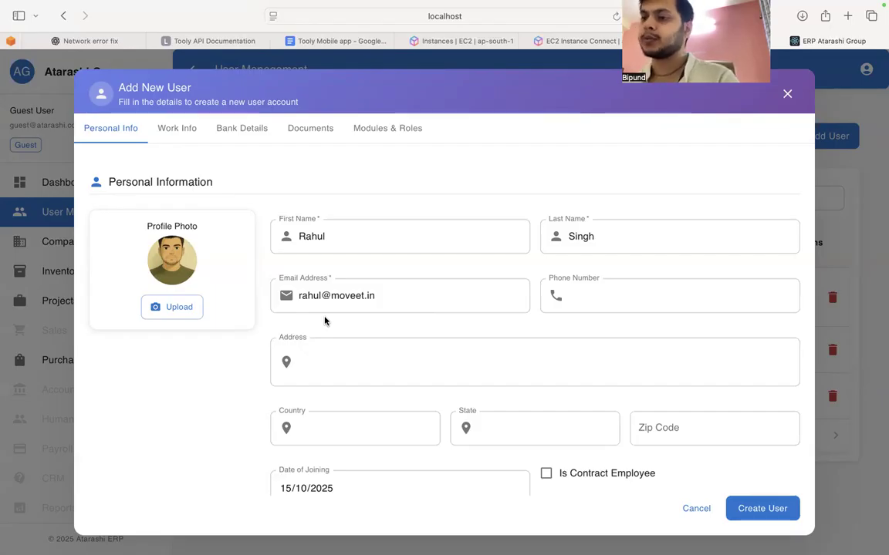
left_click(585, 297)
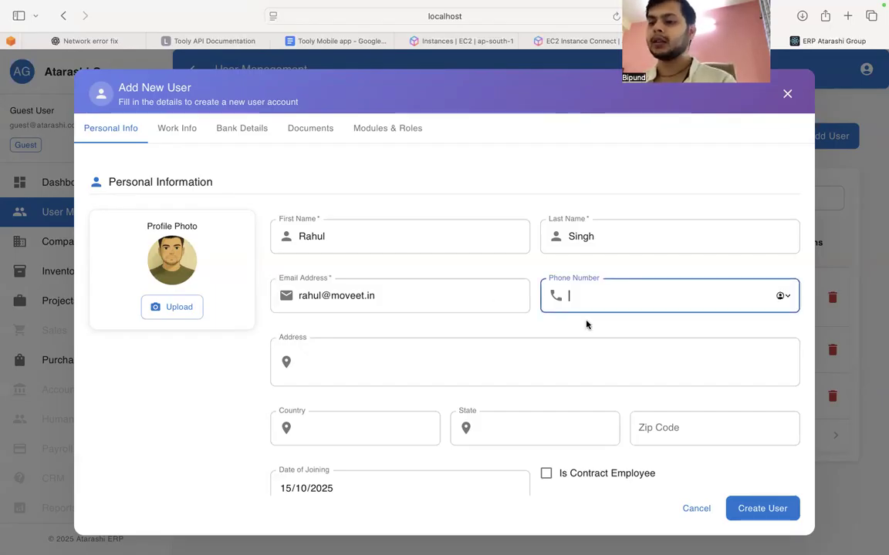
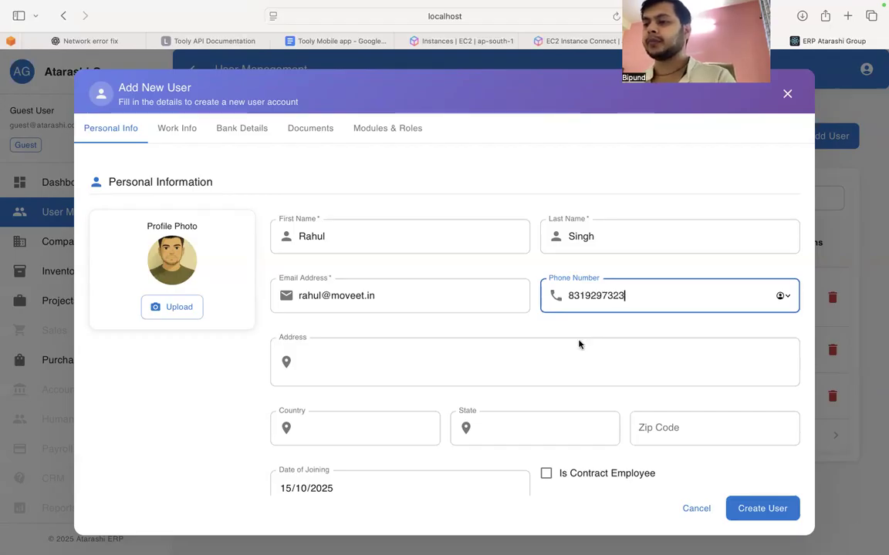
left_click(549, 405)
Step: Enter the placeholder text "Hey this is a new address" as the new user's address
left_click(547, 363)
scroll(548, 363, "down", 2)
type("Hey this is a new address")
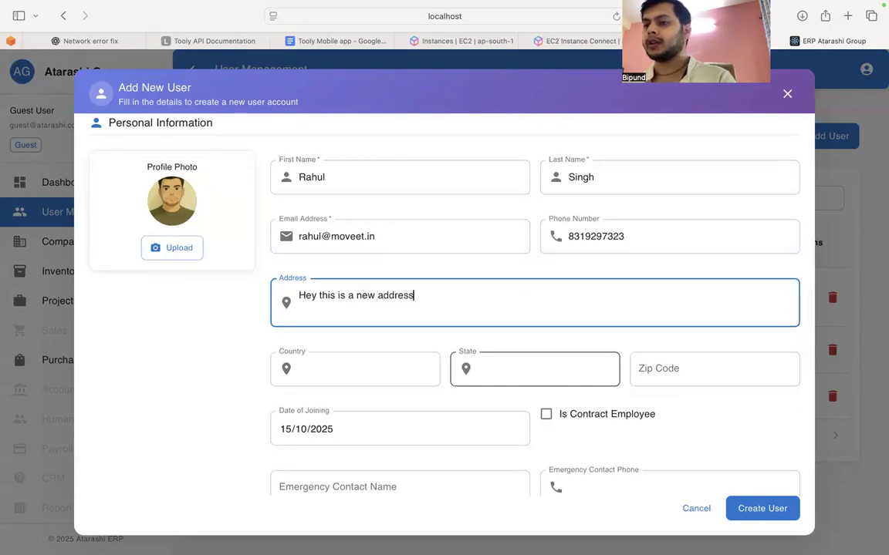
key("Tab")
Step: Set the country to india and the state to delhi, and fill in the zip code
type("ind")
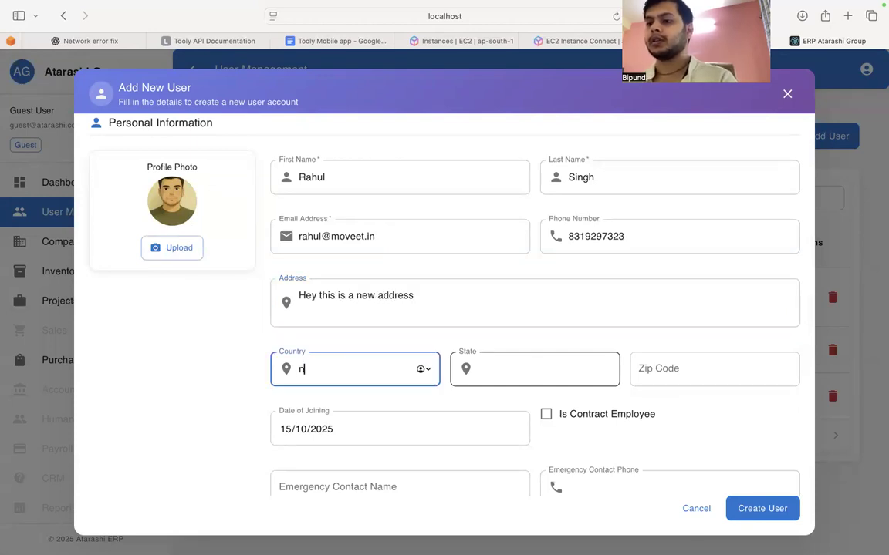
key("BackSpace")
key("BackSpace")
key("BackSpace")
type("india")
key("Tab")
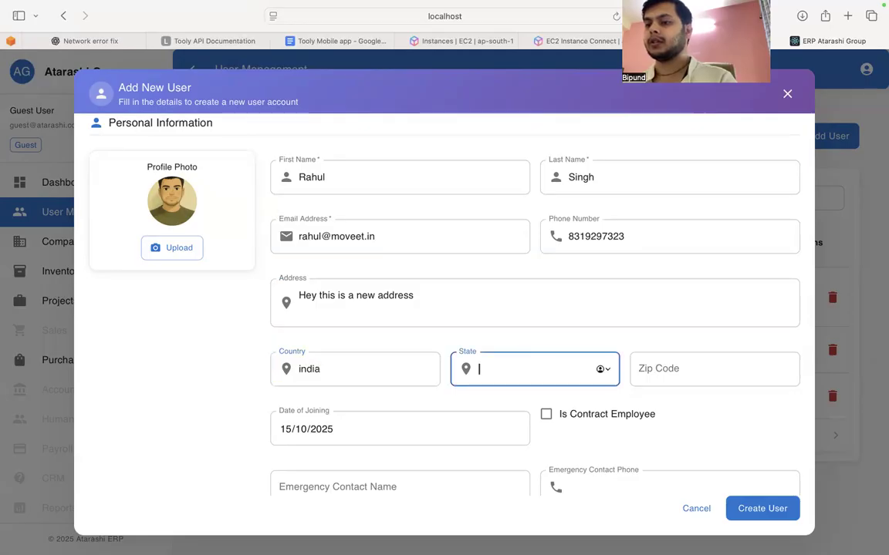
type("delhi")
key("Tab")
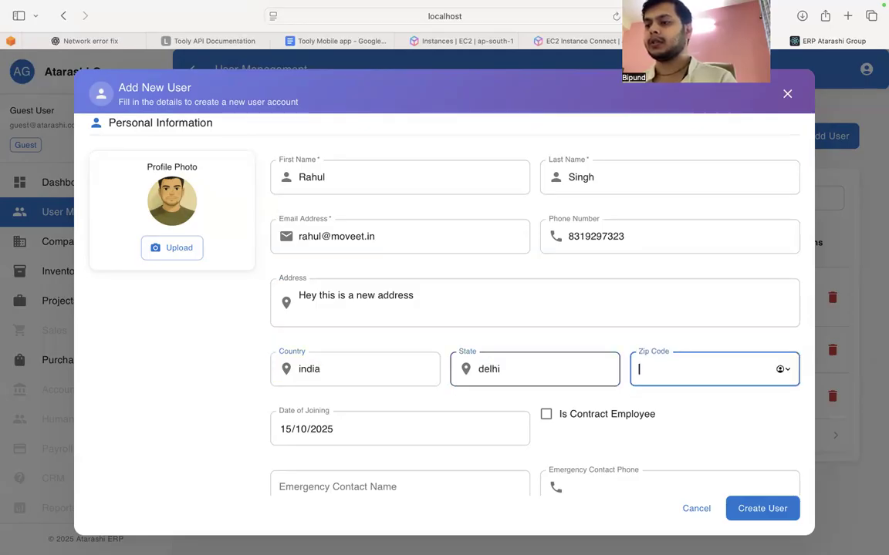
type("490023")
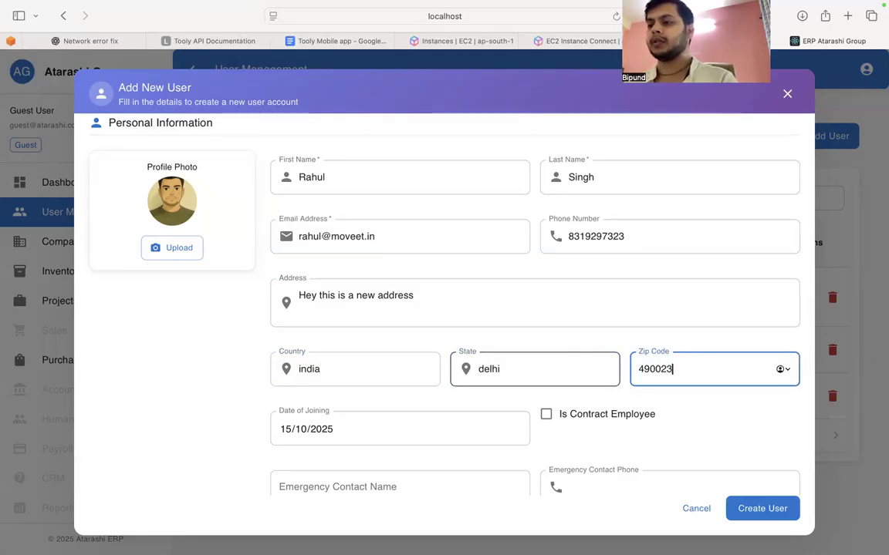
Step: Set the new user's date of joining to 01/10/2025
left_click(456, 420)
left_click(315, 478)
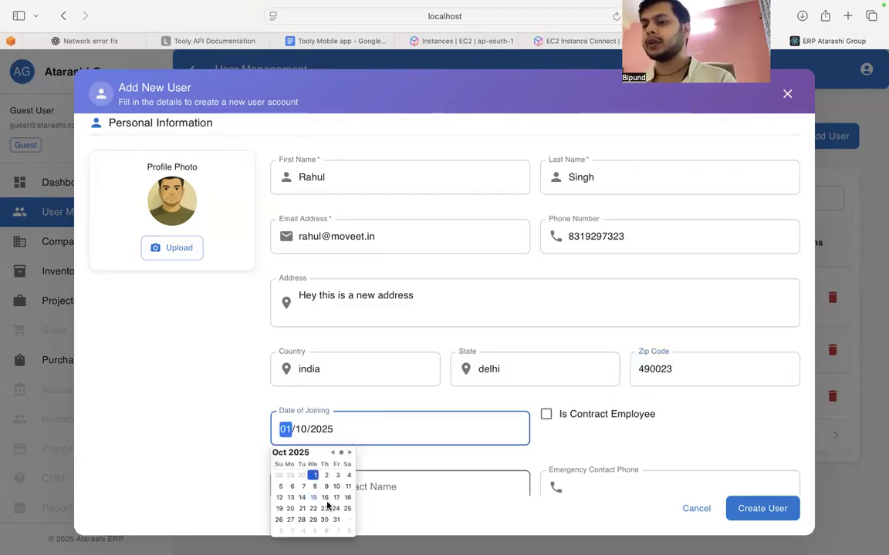
scroll(397, 478, "down", 1)
left_click(556, 420)
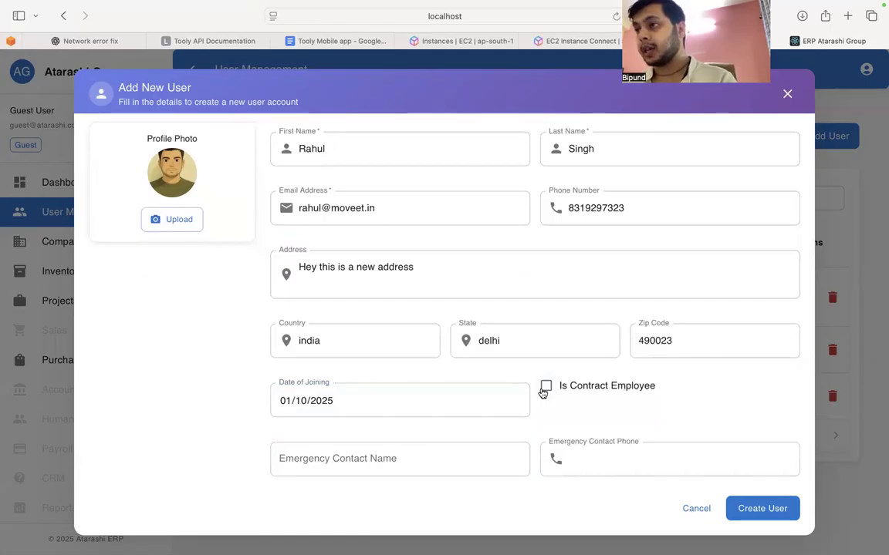
Step: Examine the Contract IDs choices offered for a contract employee, leaving the contract employee option off
left_click(544, 389)
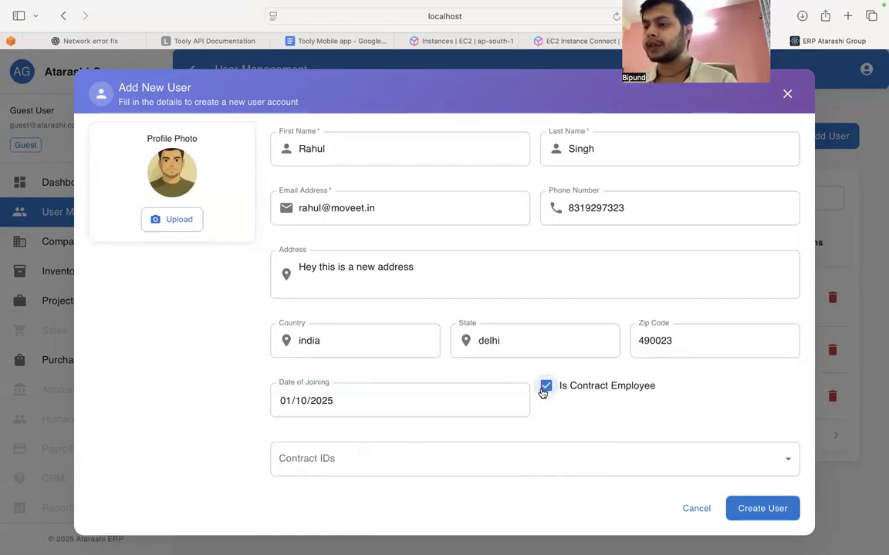
scroll(559, 437, "down", 2)
left_click(470, 406)
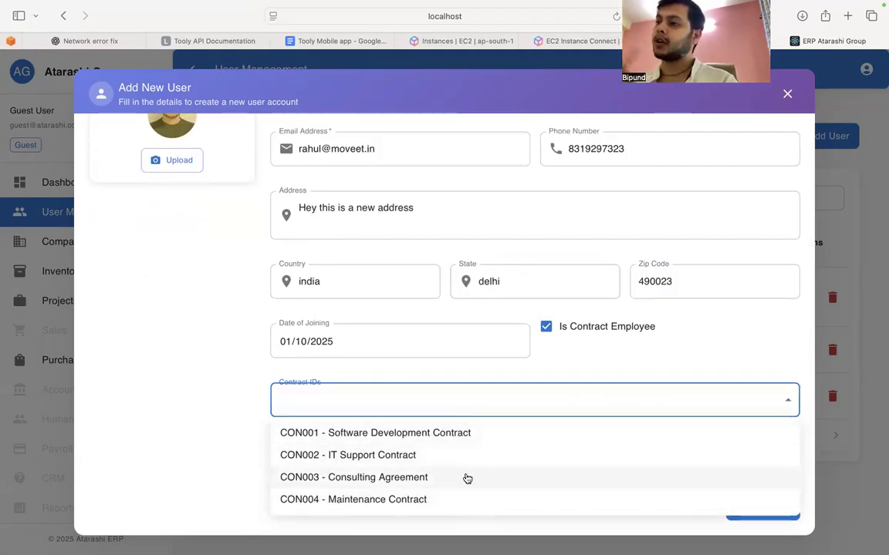
left_click(576, 364)
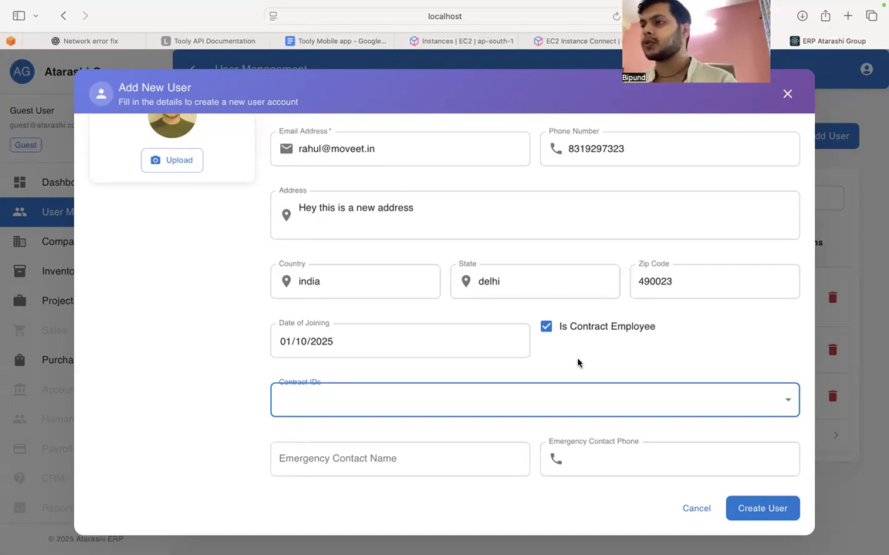
left_click(548, 329)
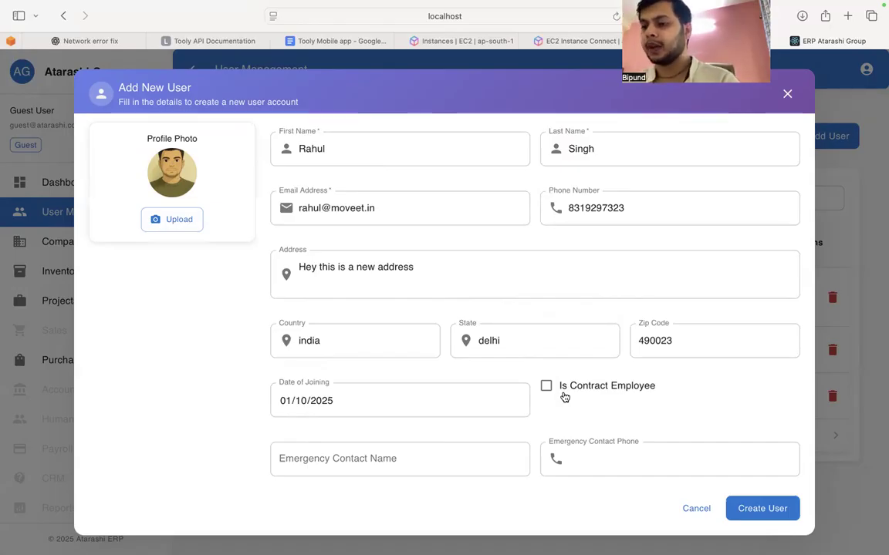
Step: Fill in the emergency contact's name and phone number
left_click(368, 463)
type("Delhi")
key("BackSpace")
key("BackSpace")
key("BackSpace")
key("BackSpace")
key("BackSpace")
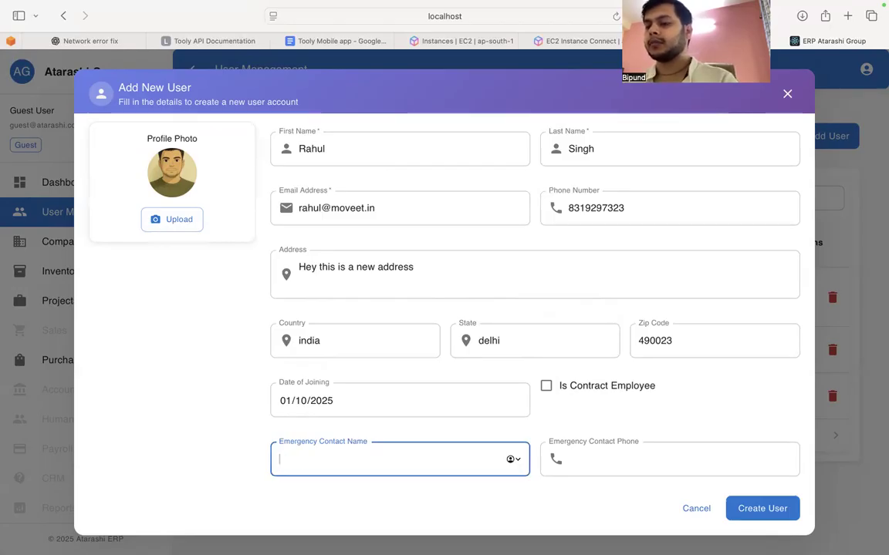
type("Raj")
key("BackSpace")
type("j")
key("BackSpace")
key("BackSpace")
type("oshan")
key("Tab")
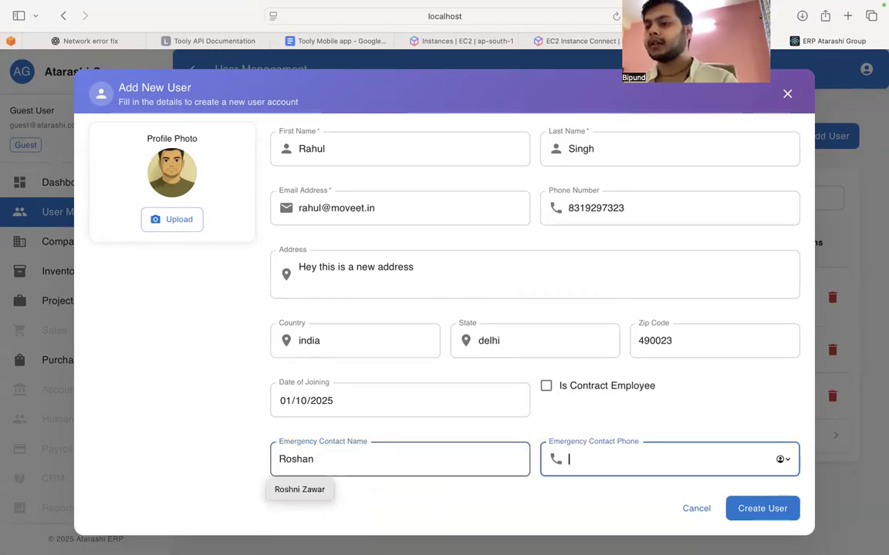
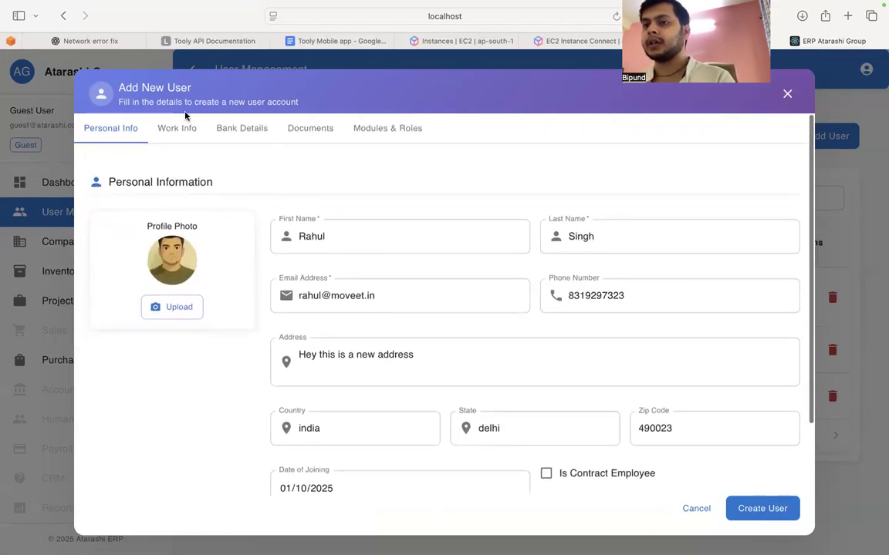
Step: In the work information, set the company to pcoder technologies vv and select the company's employee as reporting manager
left_click(184, 126)
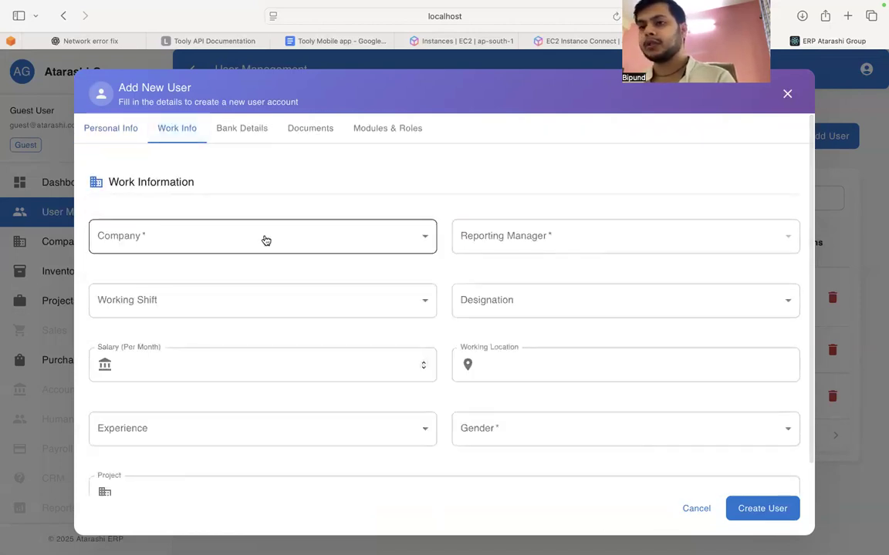
left_click(265, 241)
left_click(197, 297)
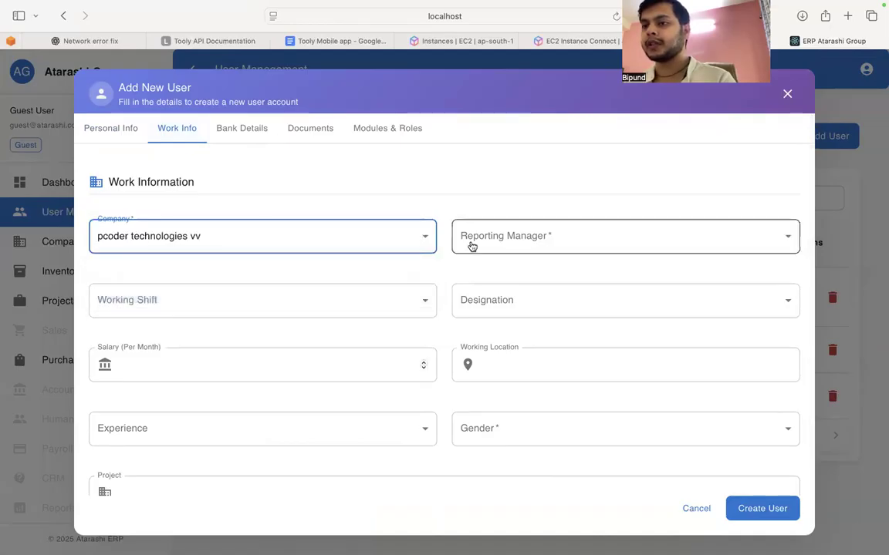
left_click(490, 243)
left_click(498, 272)
Step: Set the working shift to Evening (2PM-10PM) and the designation to Senior Developer
left_click(354, 301)
left_click(274, 354)
left_click(513, 319)
left_click(463, 354)
Step: Set the monthly salary to 30000 and the working location to Delhi
left_click(270, 355)
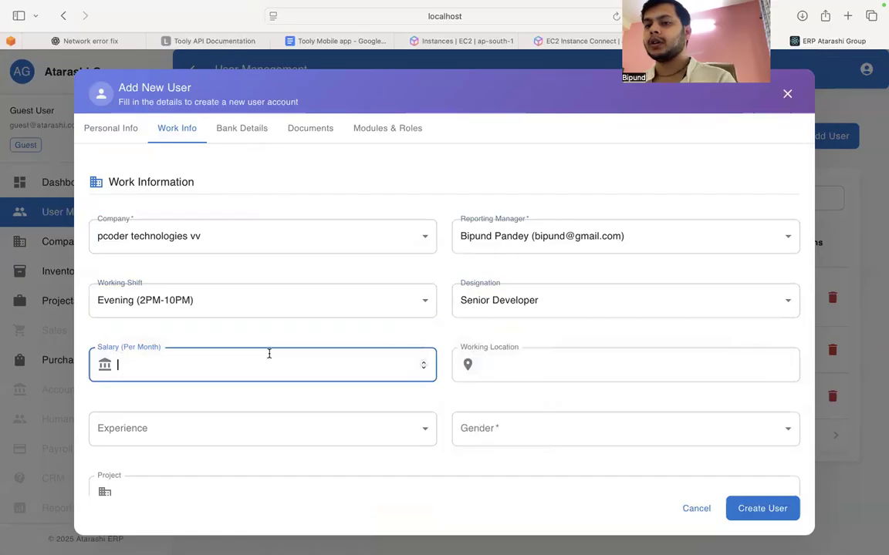
type("300000")
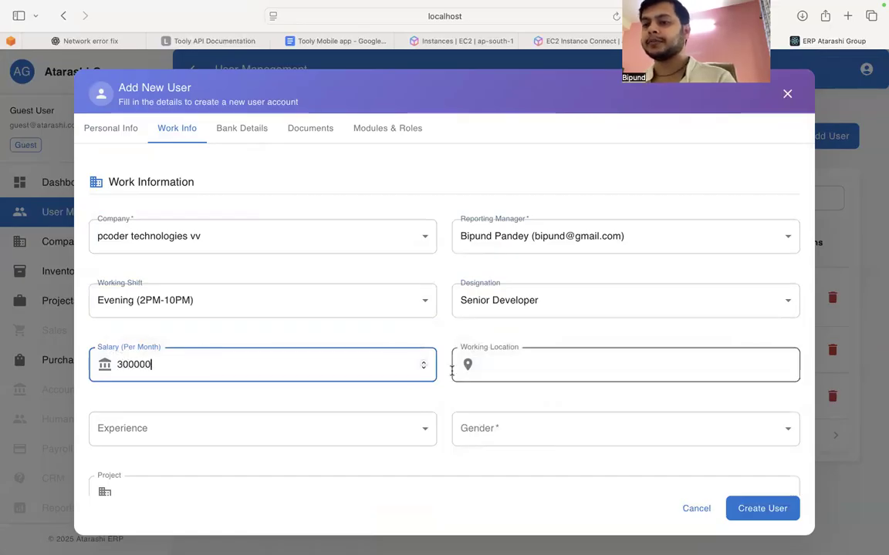
key("BackSpace")
left_click(537, 359)
type("Delhi")
Step: Set the new user's experience to 5-8 years and the gender to Male
left_click(331, 432)
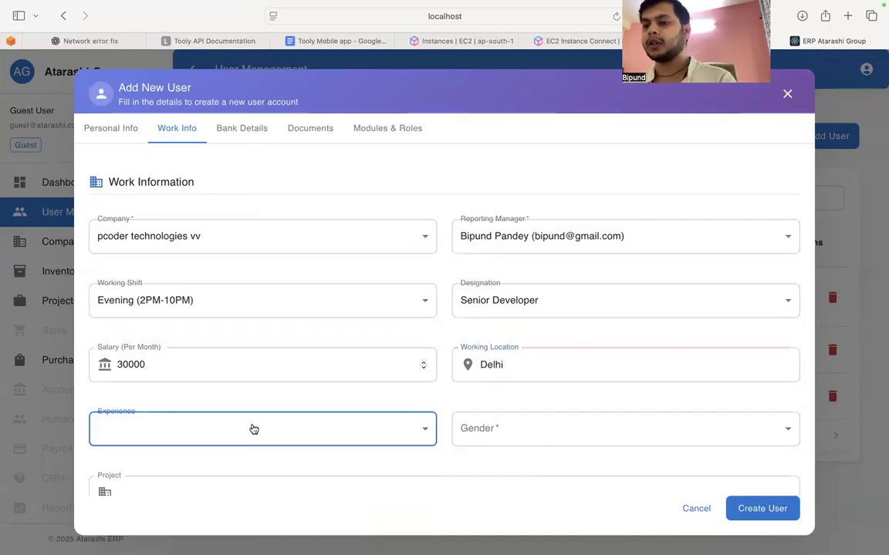
left_click(290, 432)
left_click(287, 486)
left_click(516, 436)
left_click(480, 460)
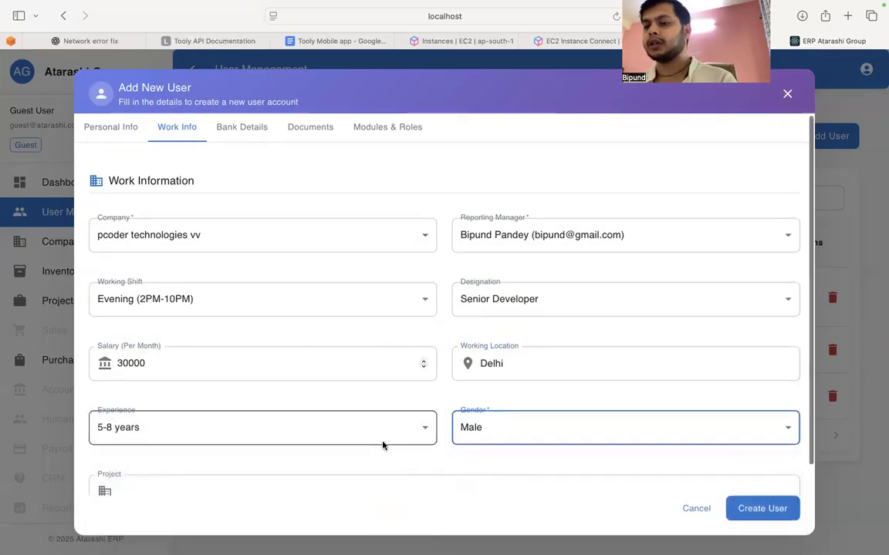
Step: Enter "hey" as the project in the work information
scroll(358, 449, "down", 1)
left_click(352, 459)
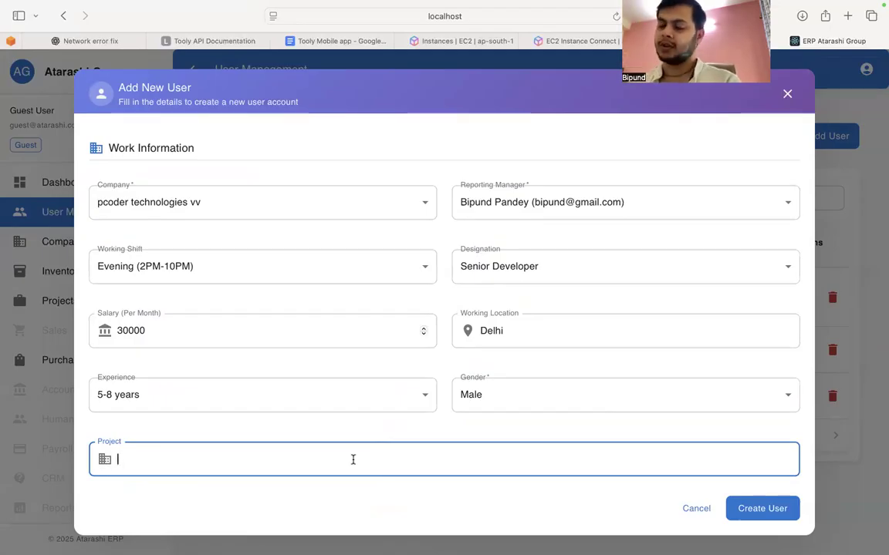
type("hey")
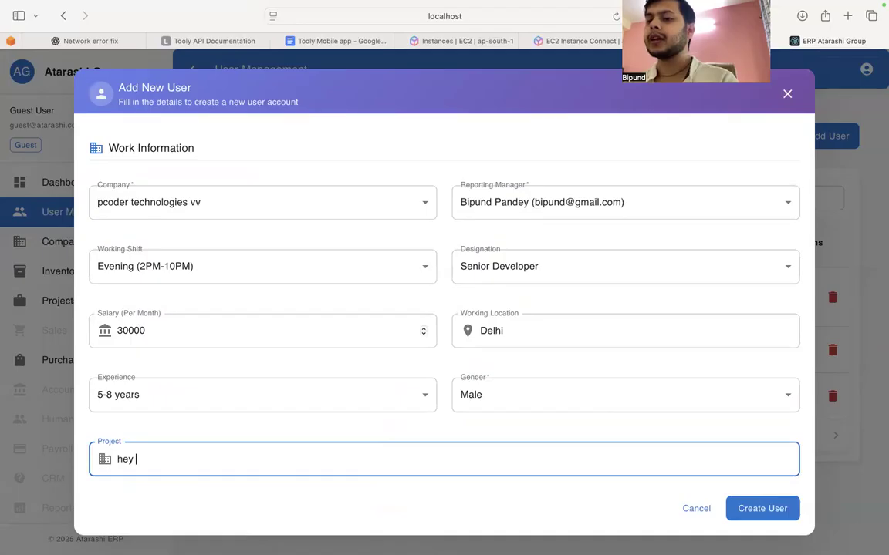
Step: In the bank details, enter "state bank of india" as the bank name
scroll(264, 191, "up", 2)
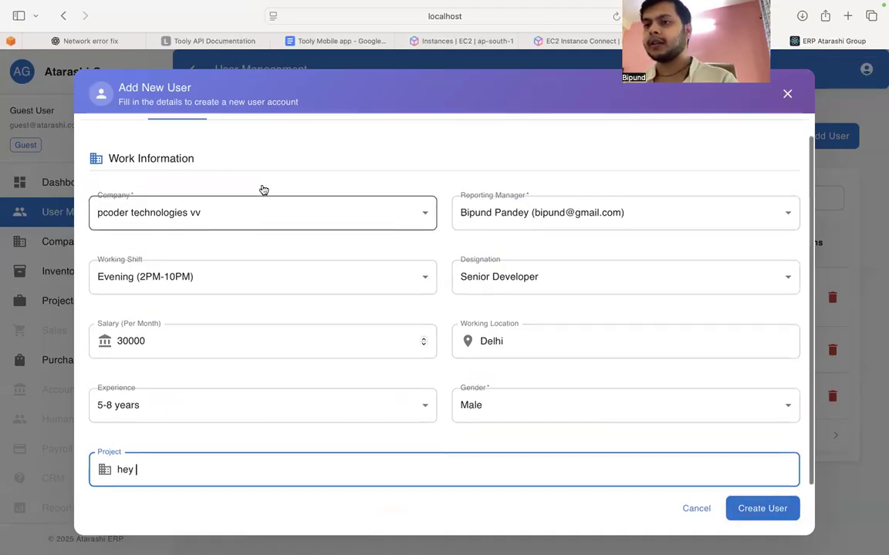
left_click(250, 161)
left_click(188, 268)
type("satt")
key("BackSpace")
key("BackSpace")
key("BackSpace")
key("BackSpace")
type("st")
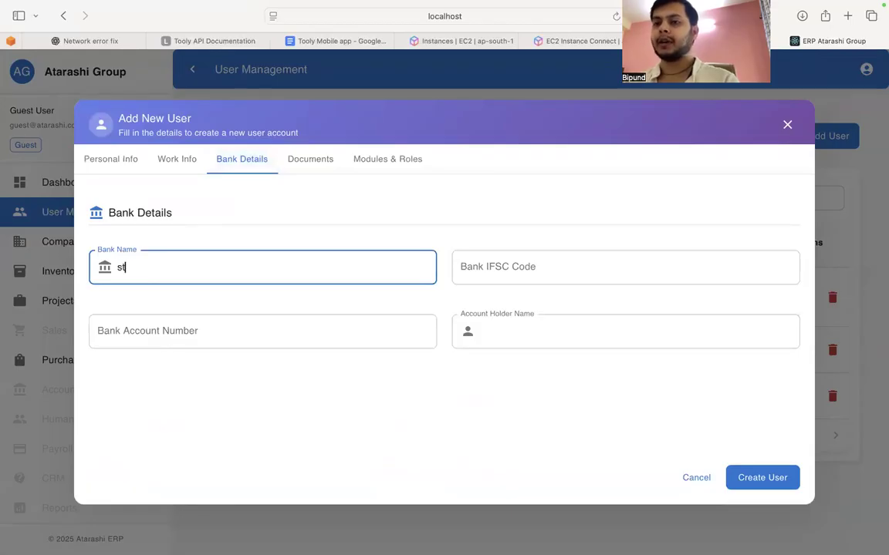
type("ate bank of inida")
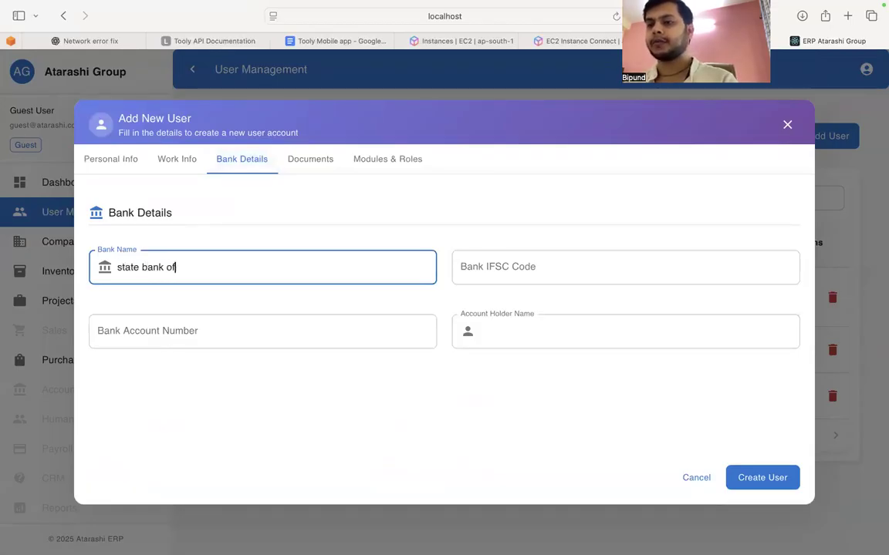
key("Tab")
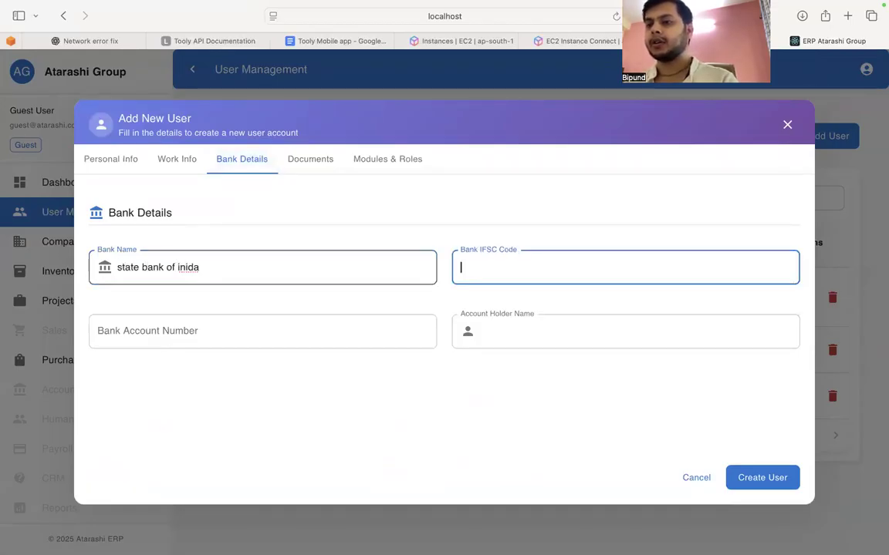
double_click(182, 265)
key("BackSpace")
type("india")
key("Tab")
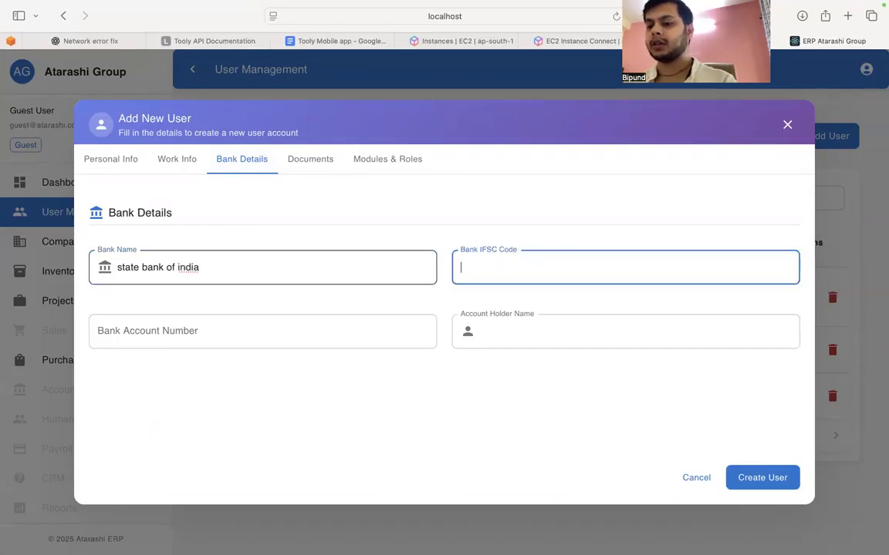
Step: Enter sbin0012128 as the bank IFSC code and fill in the bank account number
type("s")
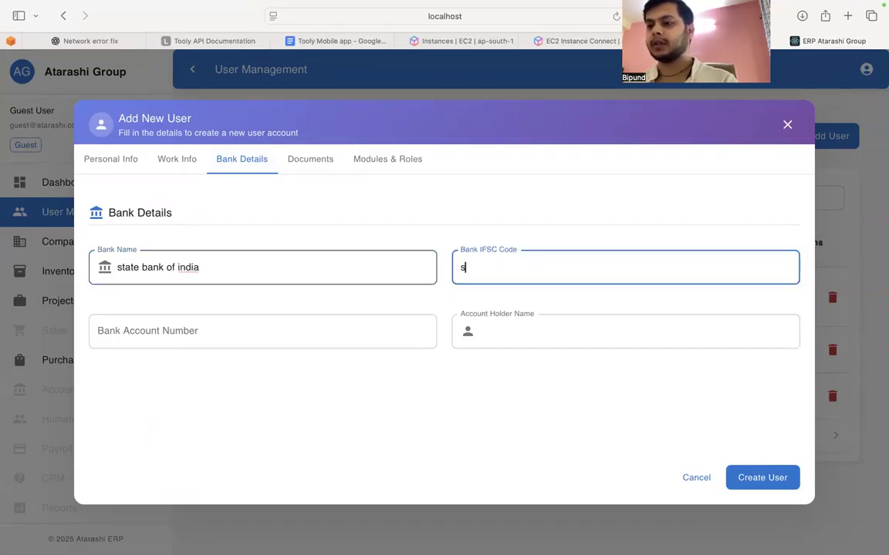
type("bin0012128")
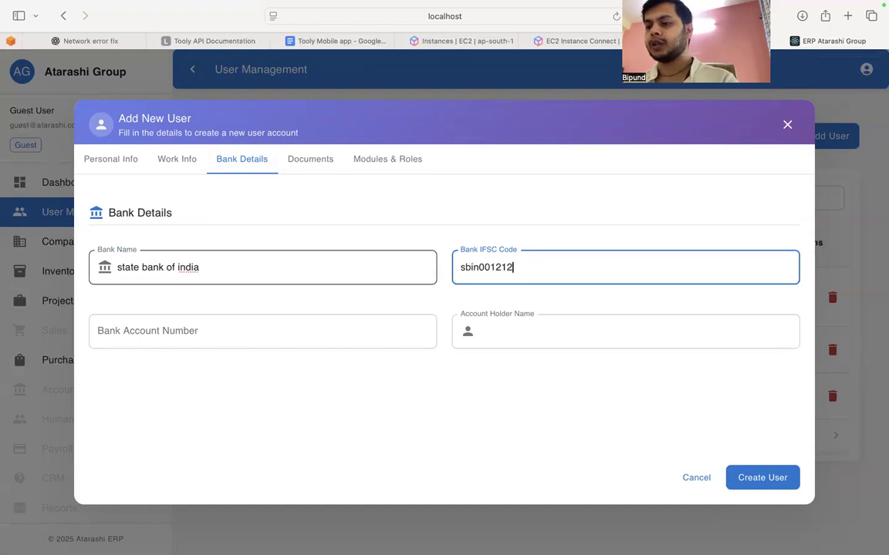
key("Tab")
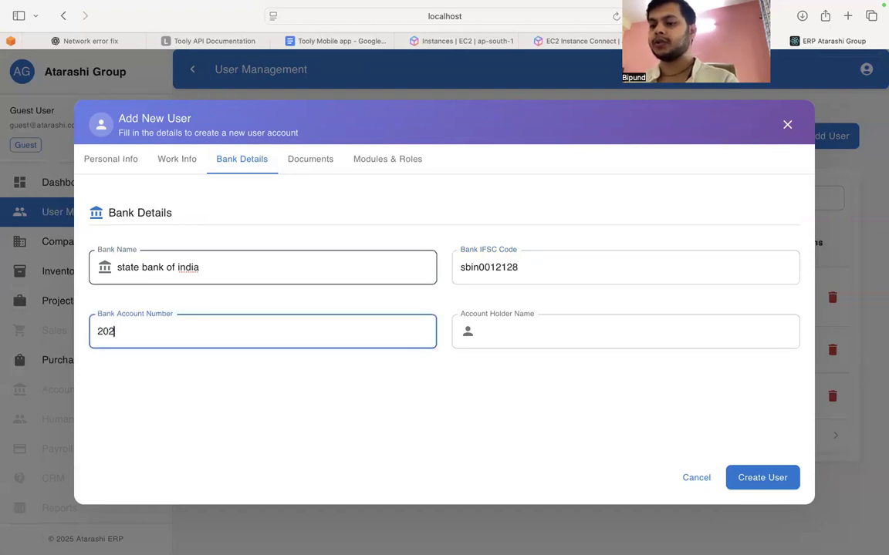
Step: Fill in the account holder's full name in the bank details
left_click(526, 338)
left_click(309, 159)
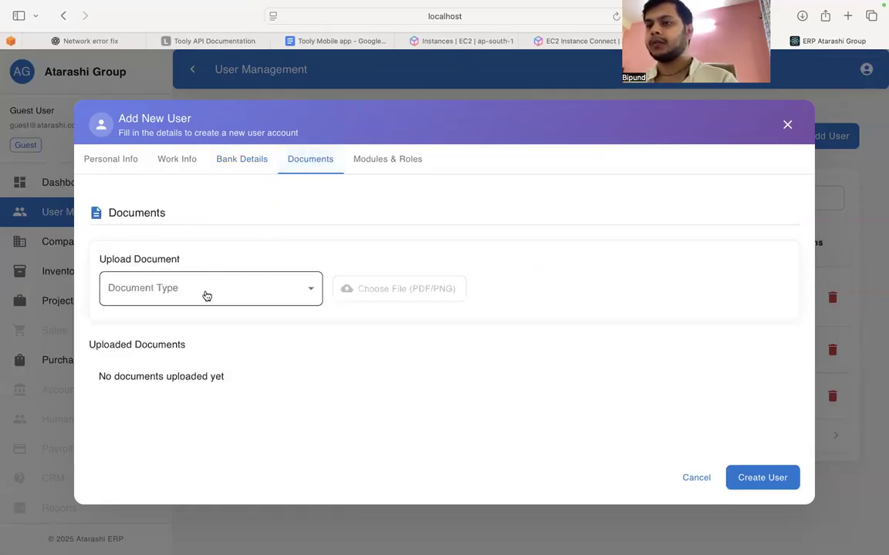
left_click(200, 301)
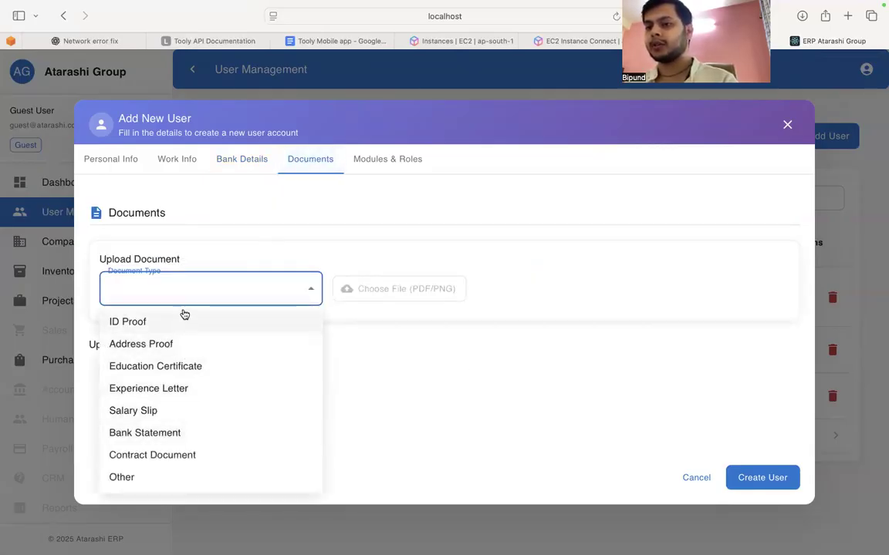
left_click(184, 433)
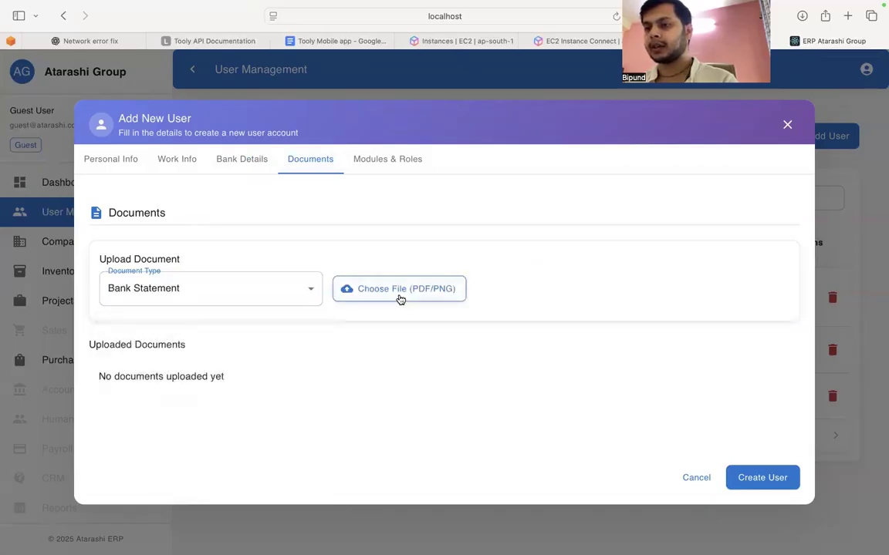
left_click(400, 298)
double_click(341, 247)
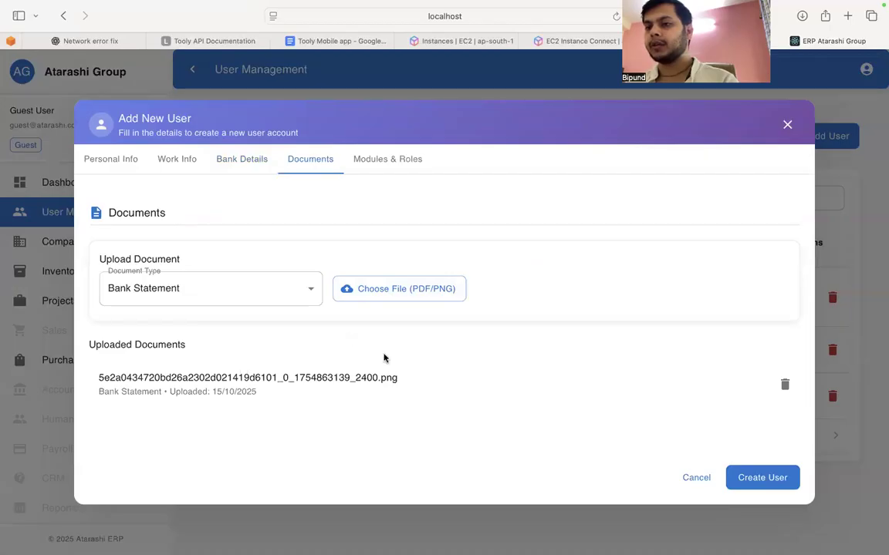
Step: Assign the Inventory module with Read and Add permissions and create the user
left_click(361, 157)
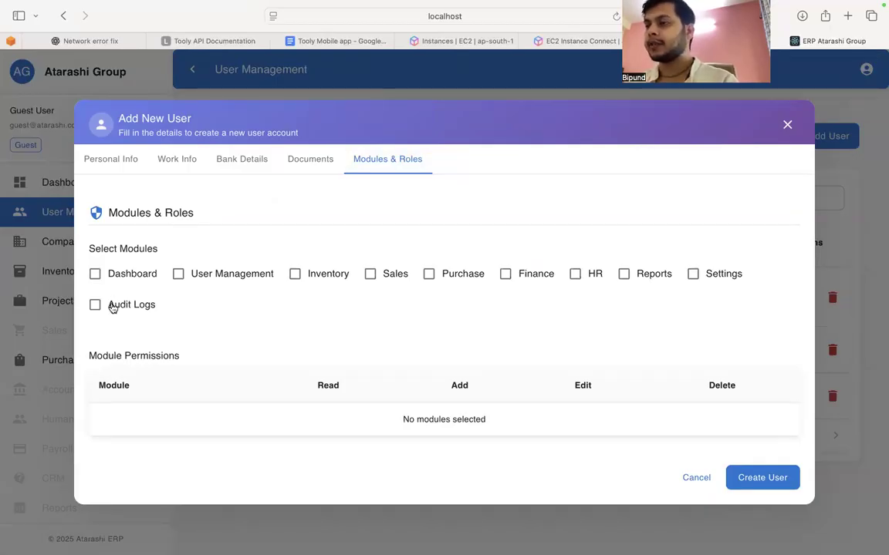
left_click(295, 275)
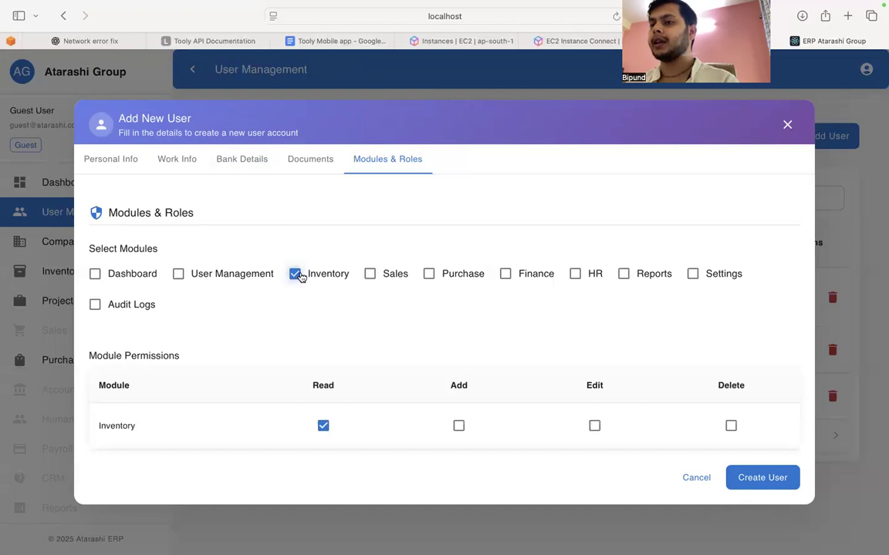
left_click(459, 429)
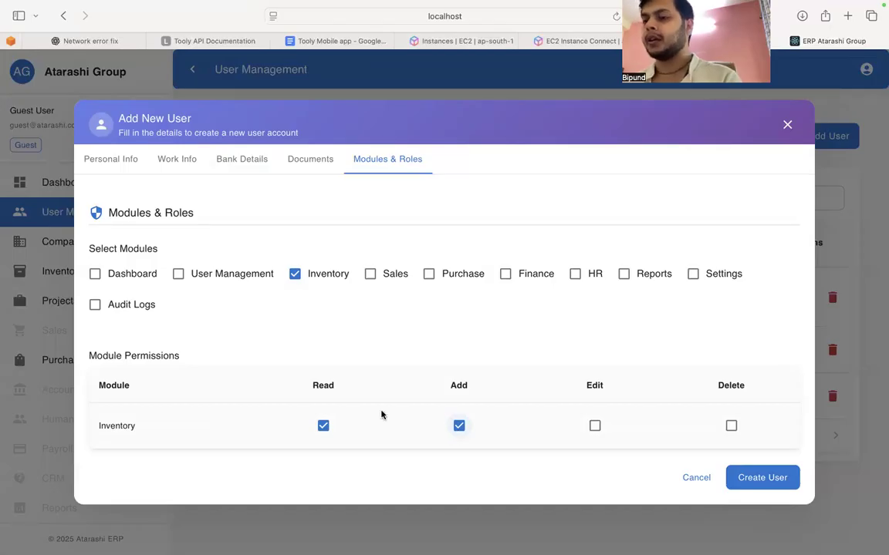
left_click(323, 426)
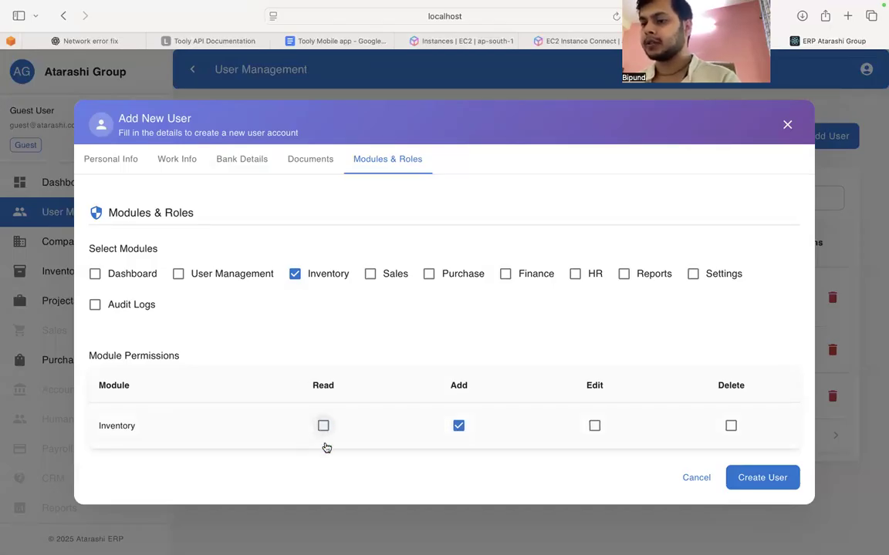
left_click(324, 428)
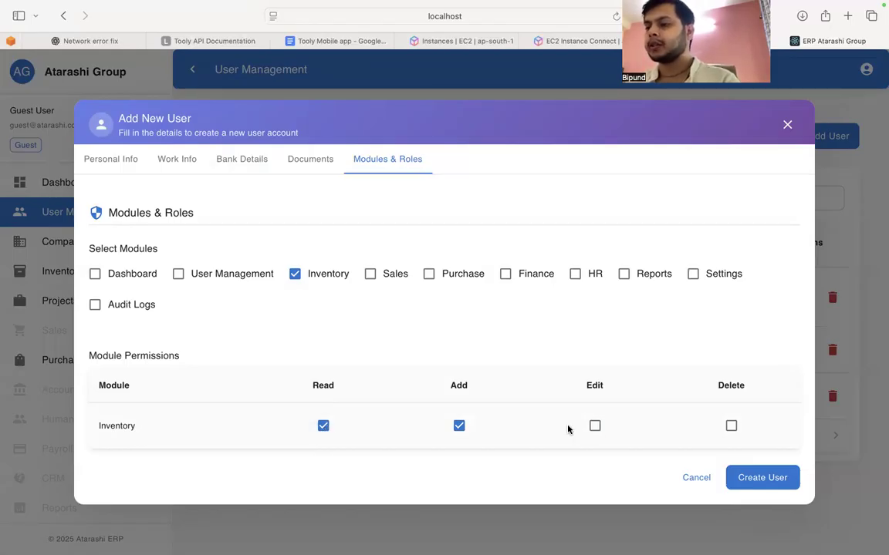
left_click(781, 478)
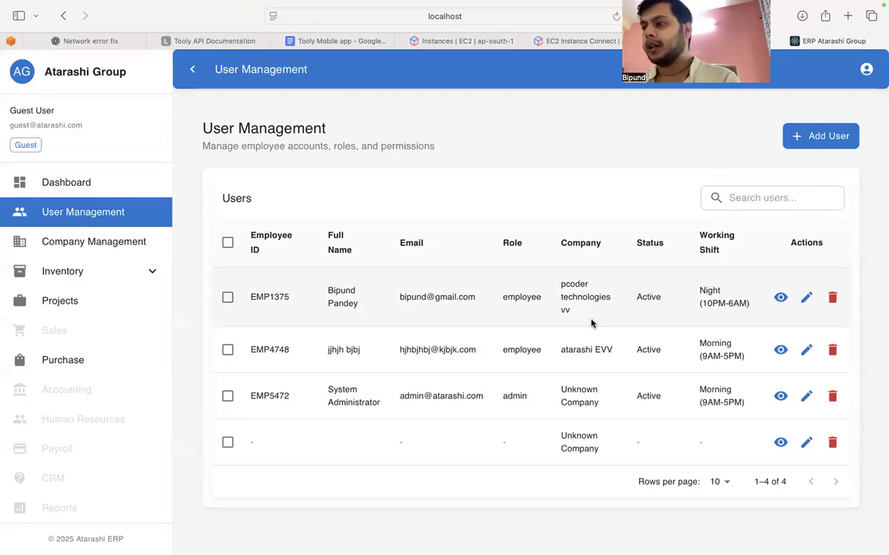
Step: Review the module, bank, document and personal details of employee EMP1375 in the read-only view, and close it
left_click(780, 298)
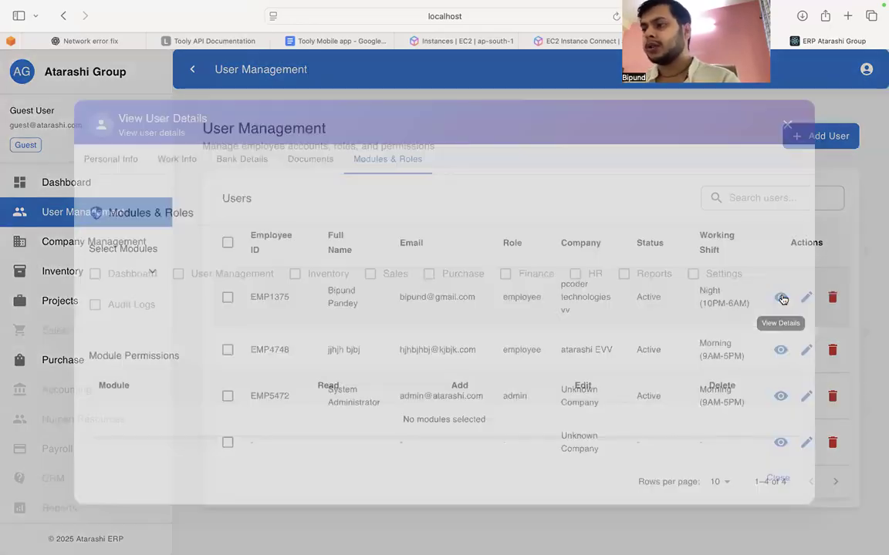
left_click(129, 159)
left_click(255, 135)
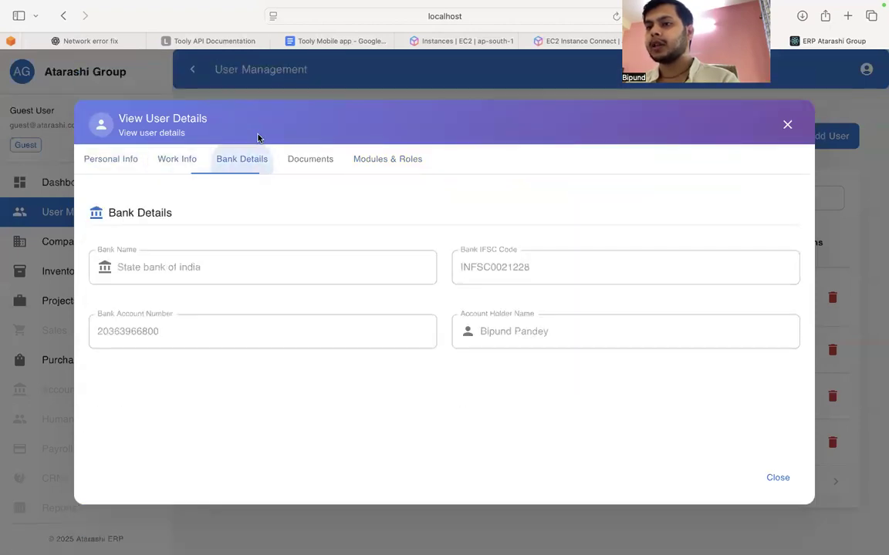
left_click(324, 159)
left_click(129, 159)
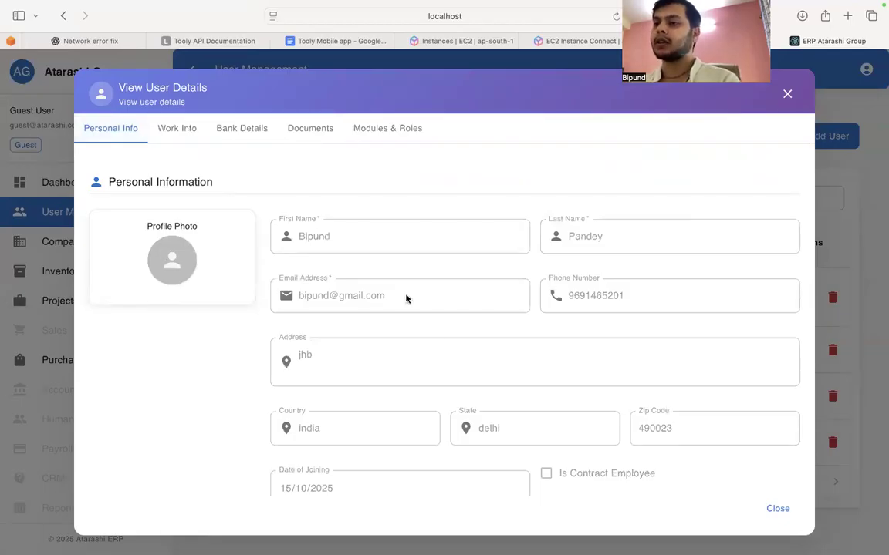
scroll(432, 324, "down", 3)
scroll(501, 308, "up", 3)
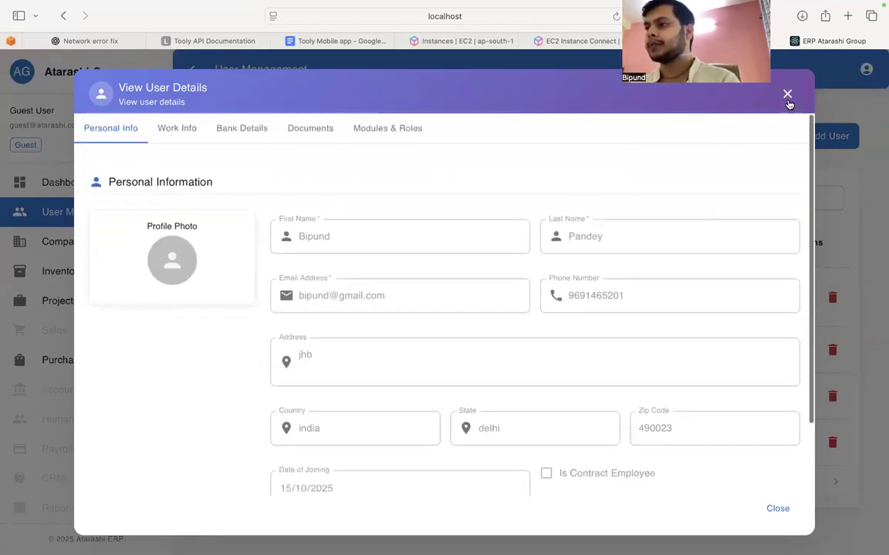
left_click(788, 99)
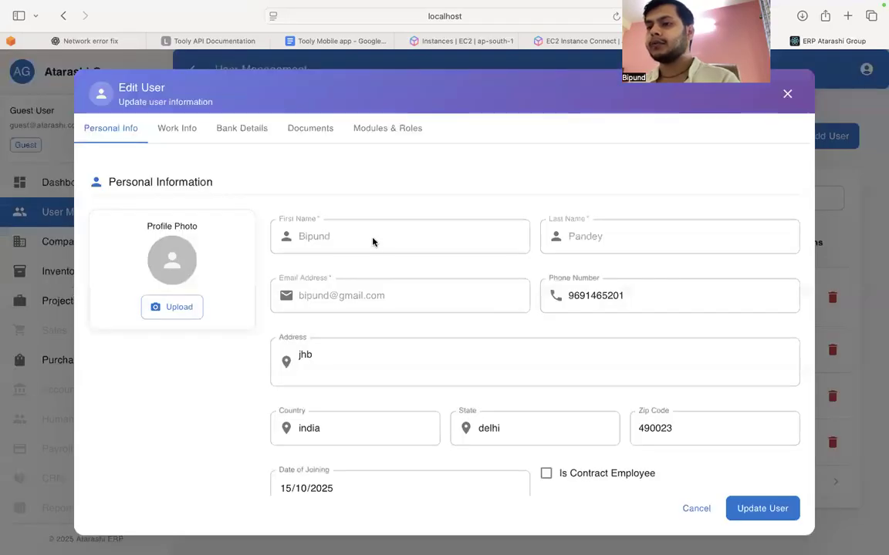
Step: Examine the editable personal information in the edit form of employee EMP1375
scroll(523, 321, "down", 3)
scroll(450, 327, "up", 2)
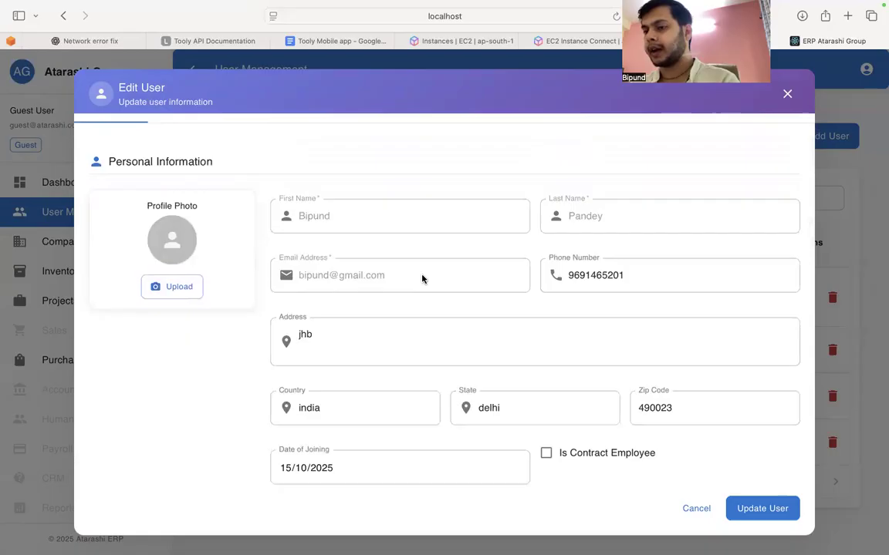
left_click(631, 276)
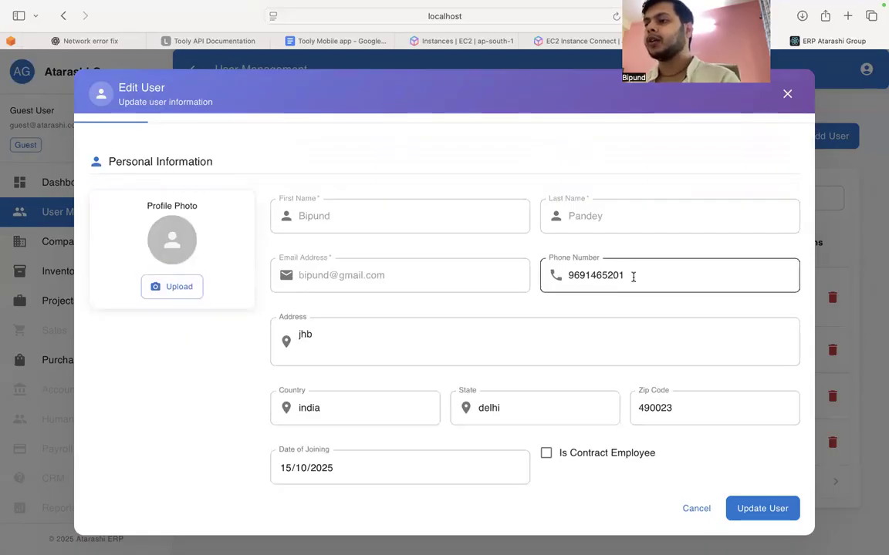
scroll(557, 364, "down", 2)
scroll(557, 364, "up", 3)
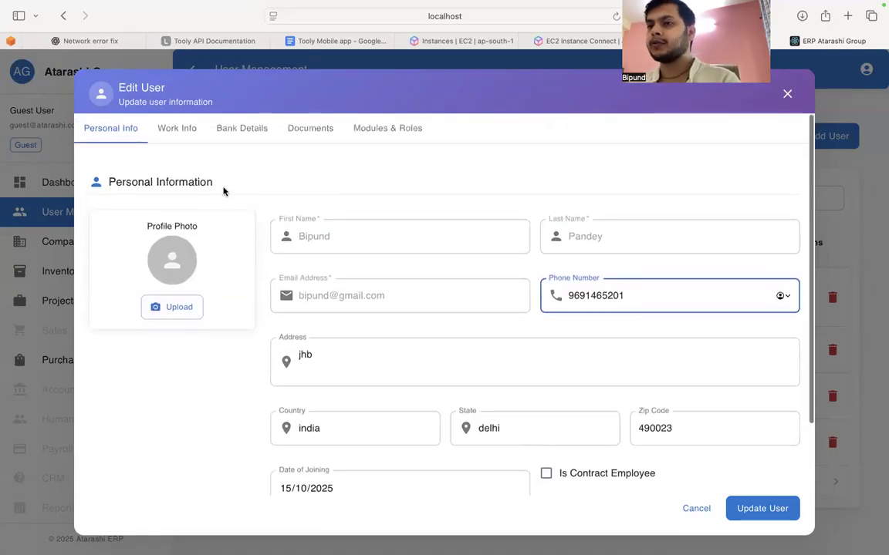
scroll(542, 396, "down", 3)
Step: Switch the contract employee option on and off again, and close the edit form without saving
left_click(545, 386)
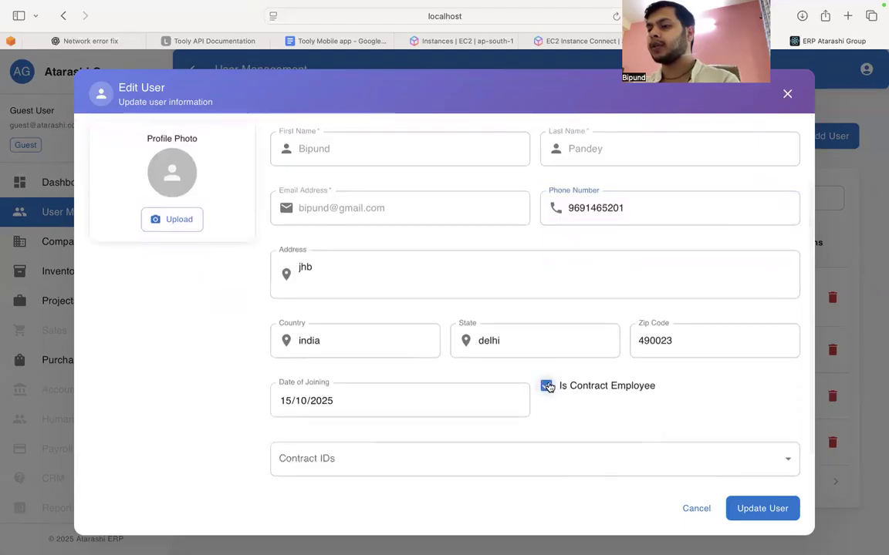
left_click(545, 386)
left_click(697, 510)
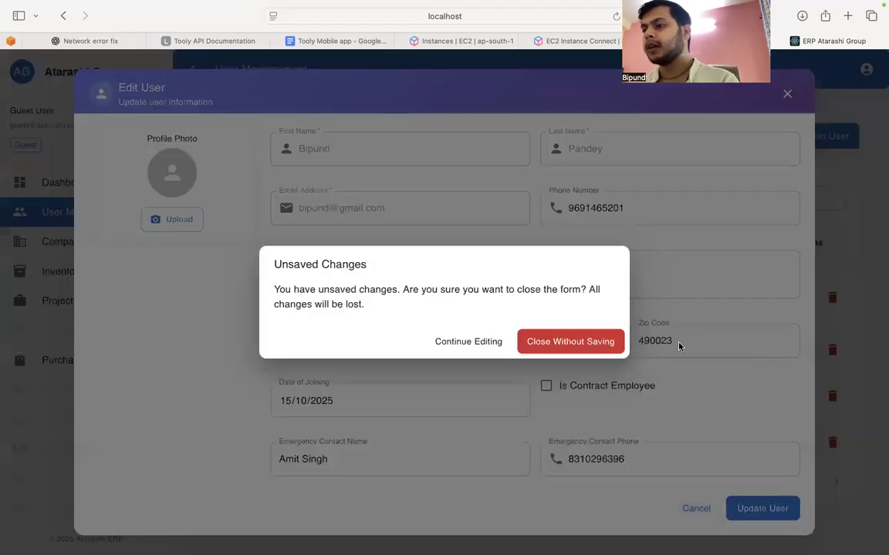
left_click(583, 342)
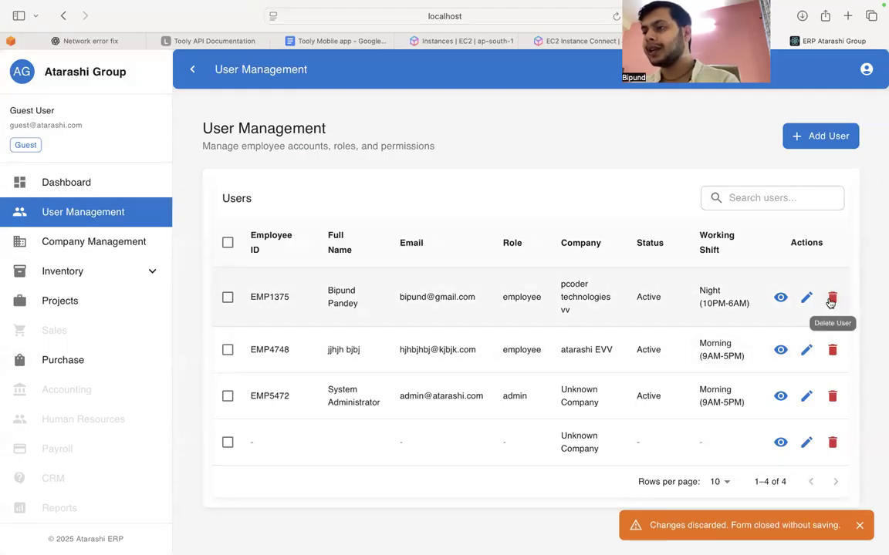
Step: Try to delete the blank user entry under Unknown Company, and reload the user list
left_click(832, 442)
left_click(557, 297)
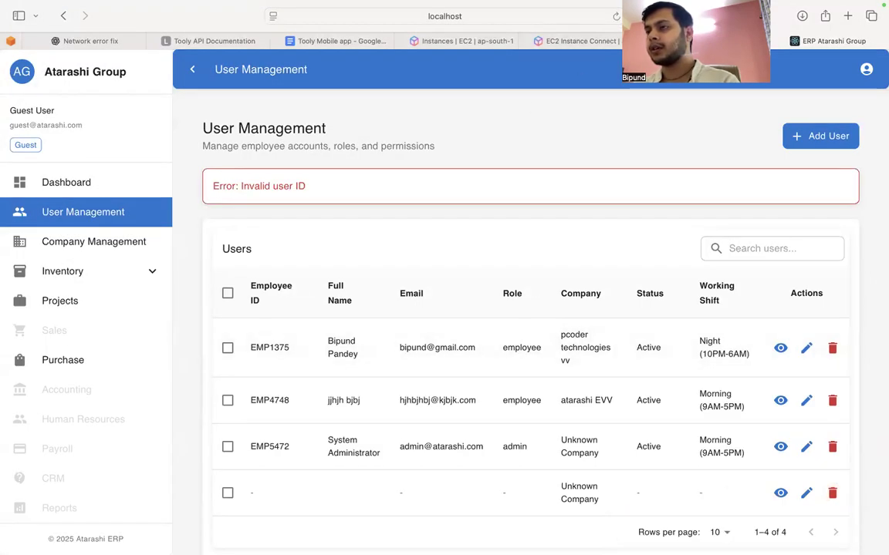
left_click(617, 17)
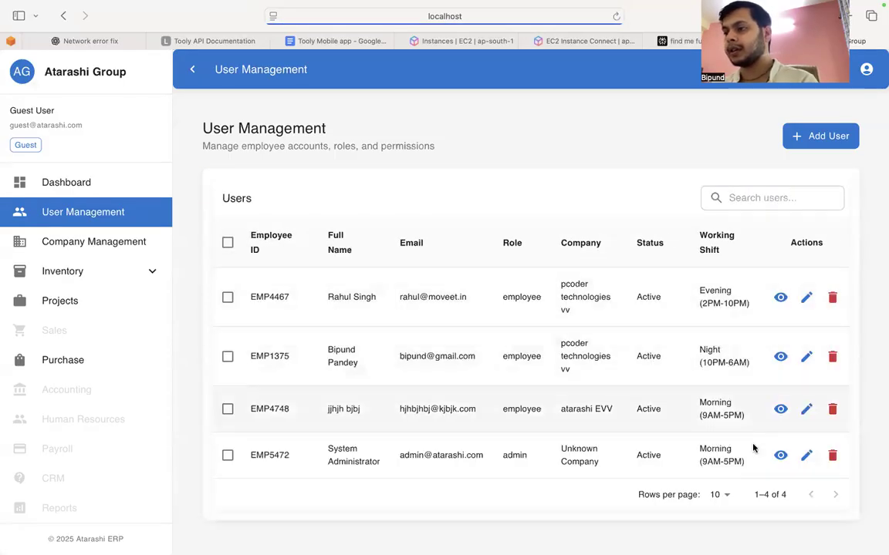
Step: Delete the System Administrator user under Unknown Company, confirming the deletion
left_click(834, 456)
left_click(559, 296)
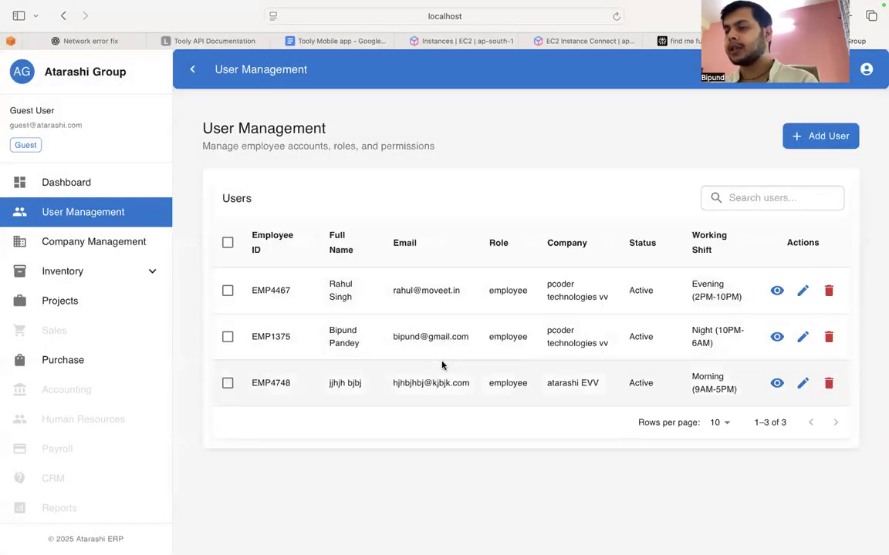
mouse_move(446, 553)
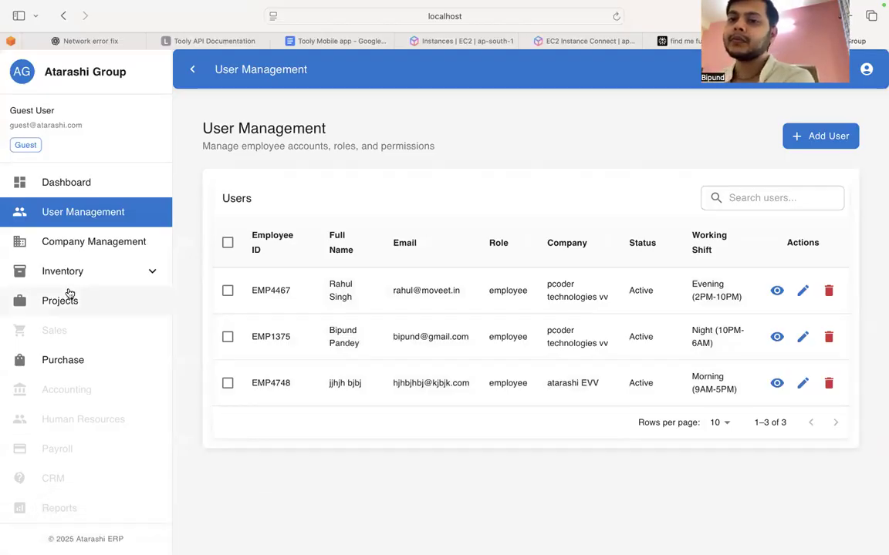
Step: Start a new company in Company Management named Moveet, with a registration ID and established year 2016
left_click(93, 239)
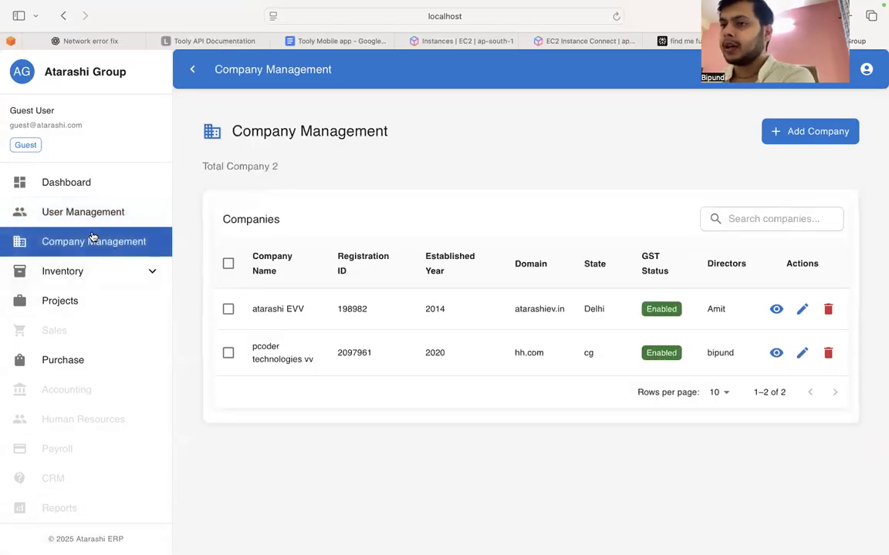
left_click(764, 130)
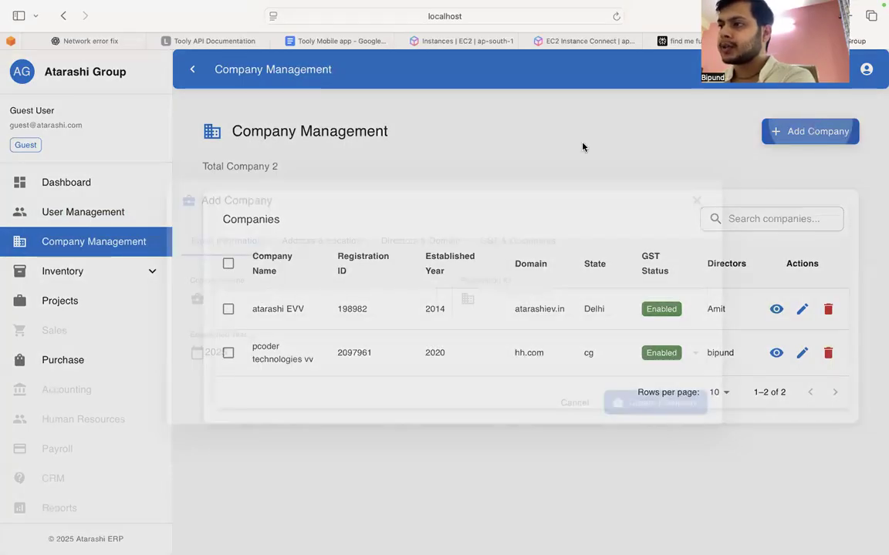
left_click(250, 304)
type("Moveet")
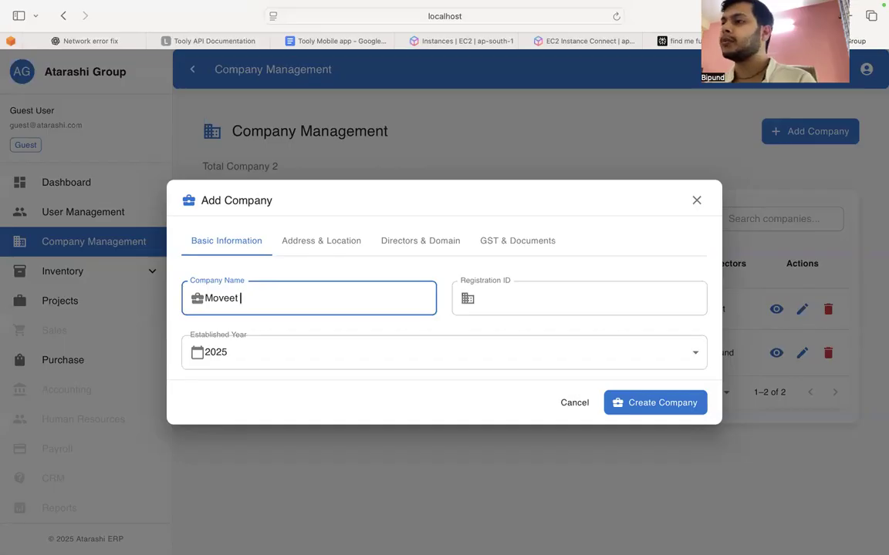
left_click(501, 301)
type("kjbjfhb989b")
left_click(425, 363)
left_click(262, 315)
Step: Enter the new company's postal address in its address and location details
left_click(304, 246)
left_click(268, 308)
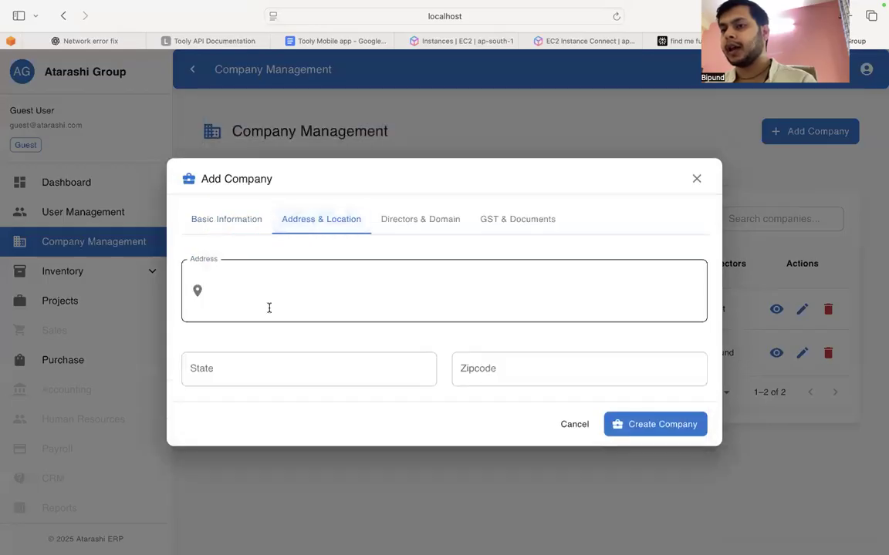
type("h")
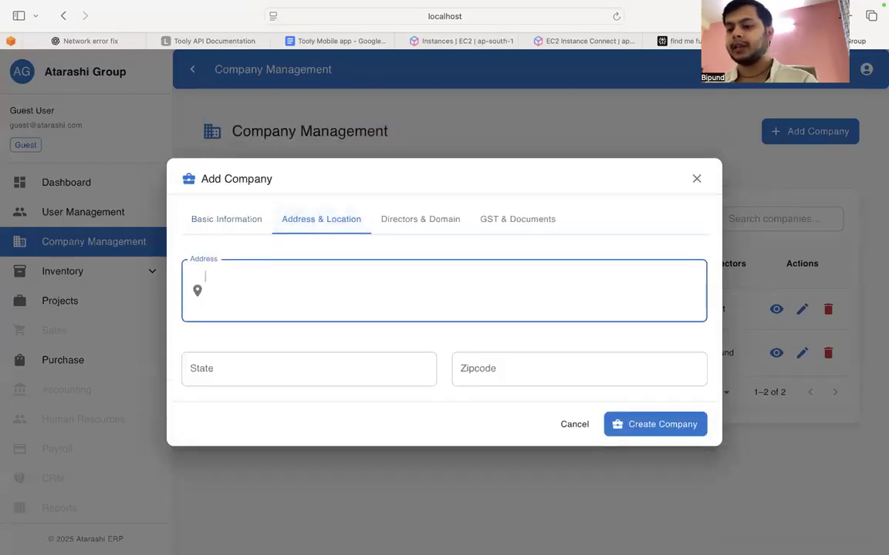
type("px r")
key("BackSpace")
type("tower noida.")
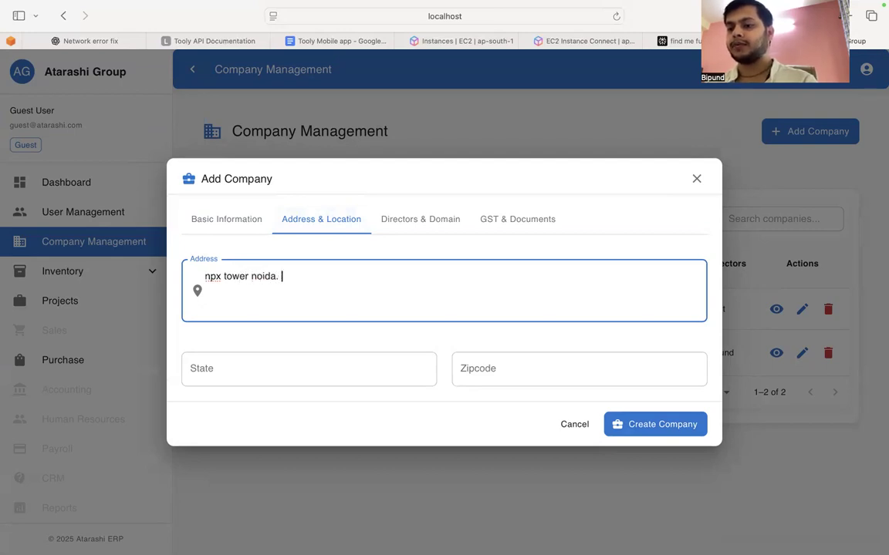
type(" sector 153 delhi ")
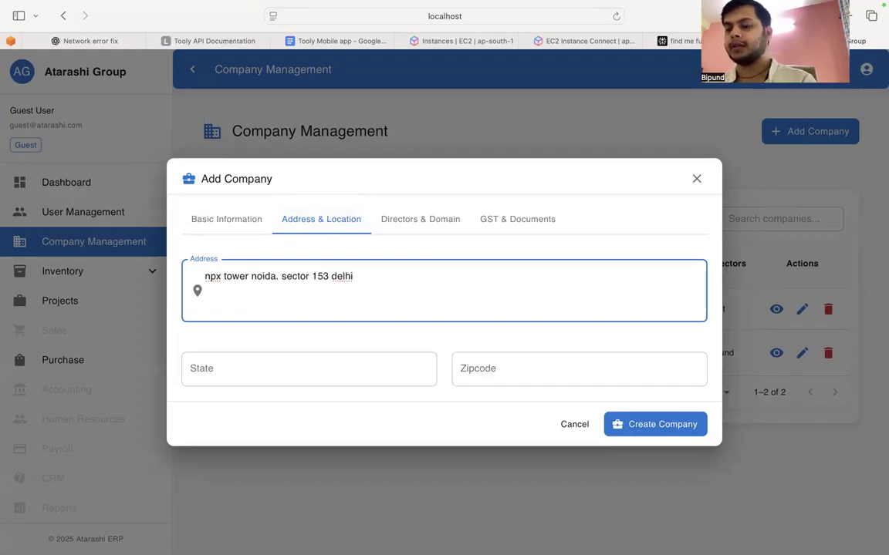
type("india")
Step: Fill in the company's state and zipcode
left_click(254, 360)
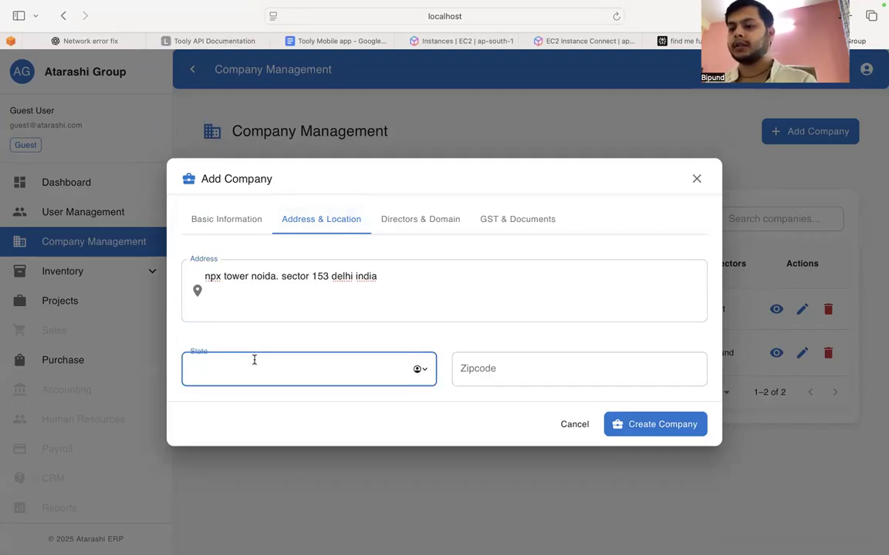
type("delhi")
key("Tab")
type("30082")
Step: Add three directors by name to the company's directors list
left_click(431, 219)
left_click(389, 270)
type("bipund")
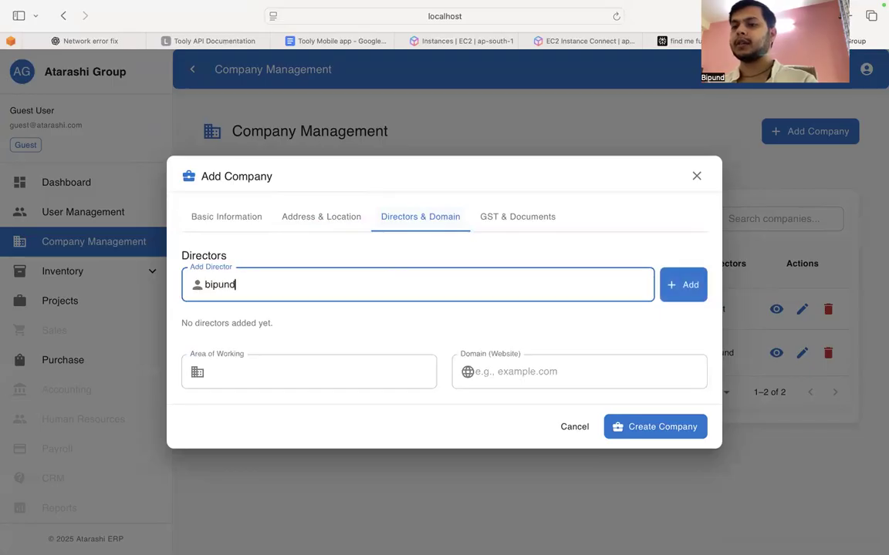
key("Return")
type("amit")
key("Return")
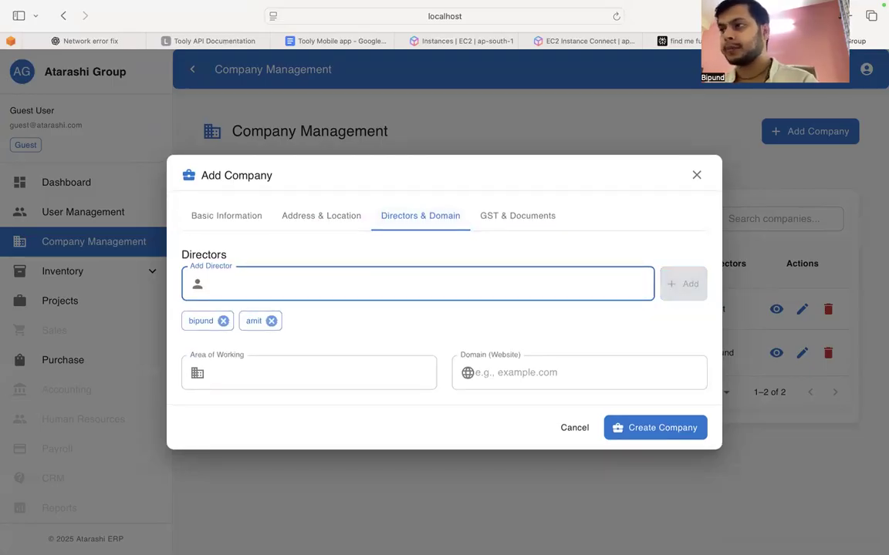
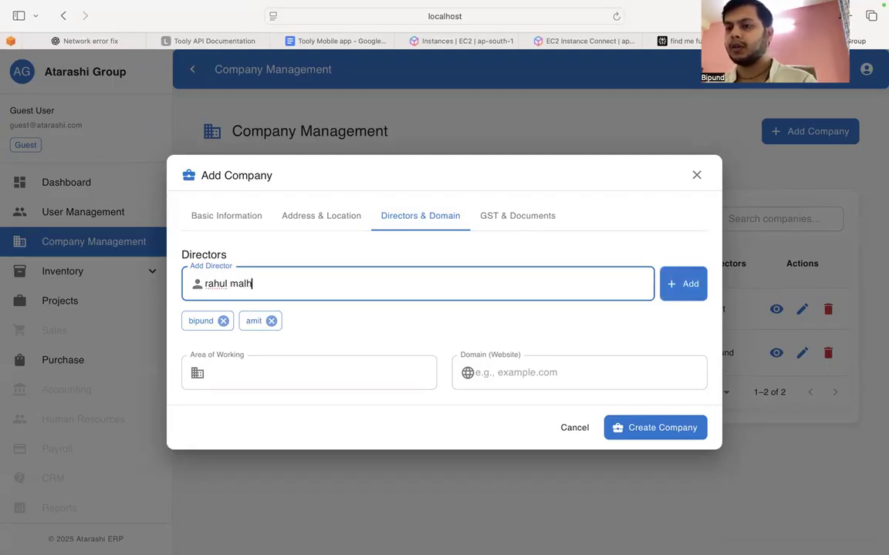
key("Return")
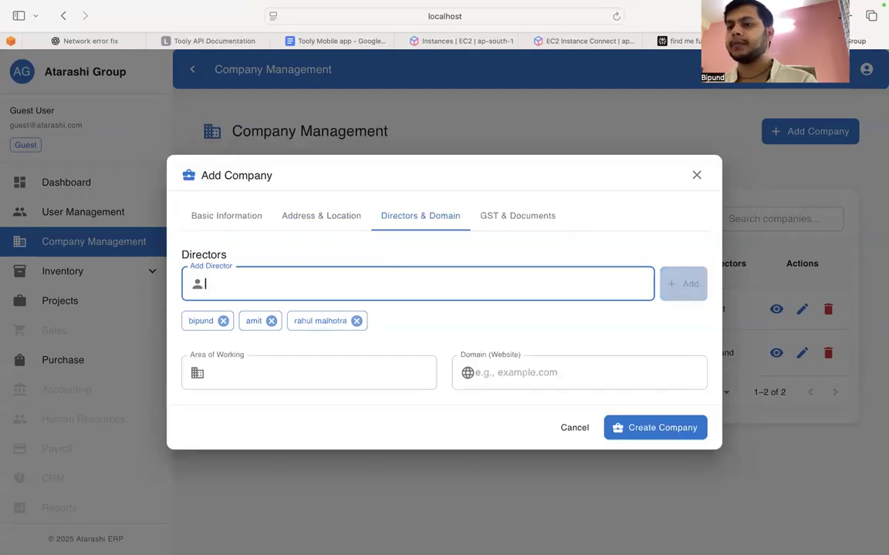
Step: Set the company's area of working to delhi and its website domain to moveet.com
left_click(293, 373)
type("delhi")
key("Tab")
type("moveet.com")
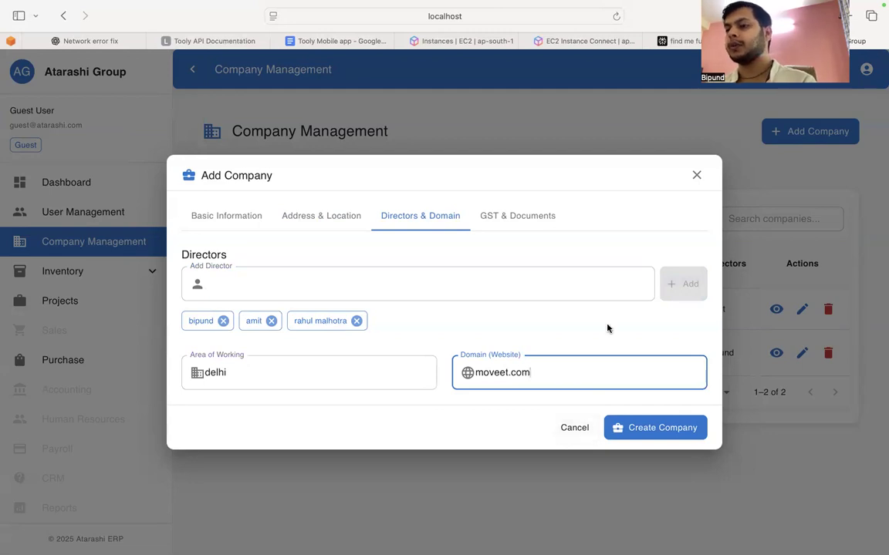
key("Left")
key("Left")
key("Left")
key("Left")
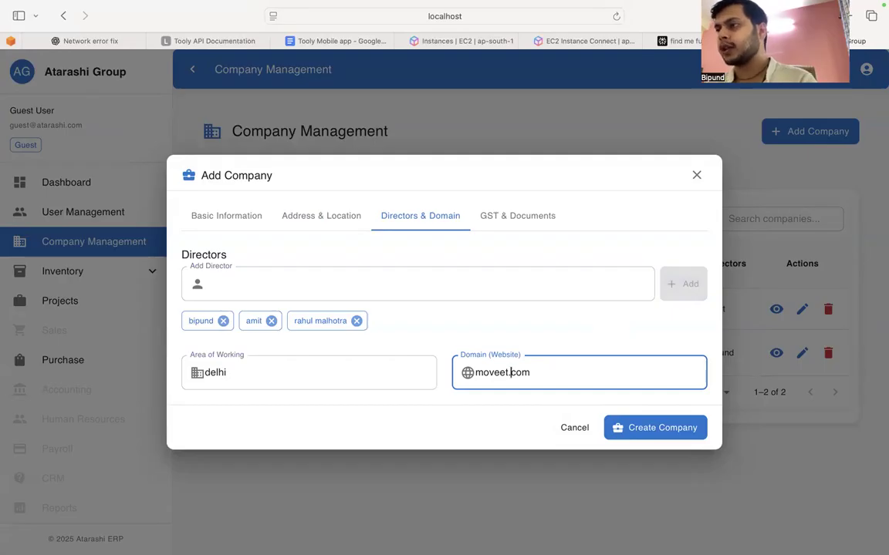
Step: Try enabling GST for the company, and switch it off again
left_click(511, 214)
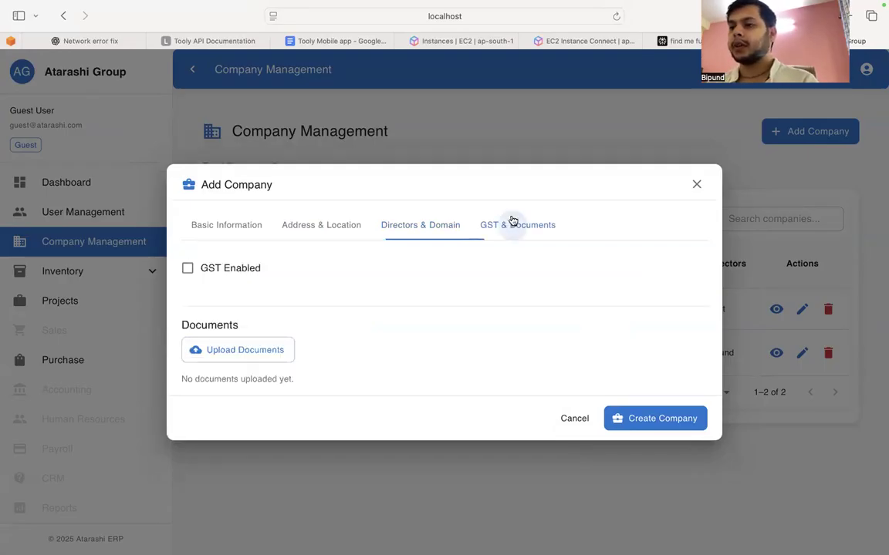
left_click(189, 275)
left_click(232, 222)
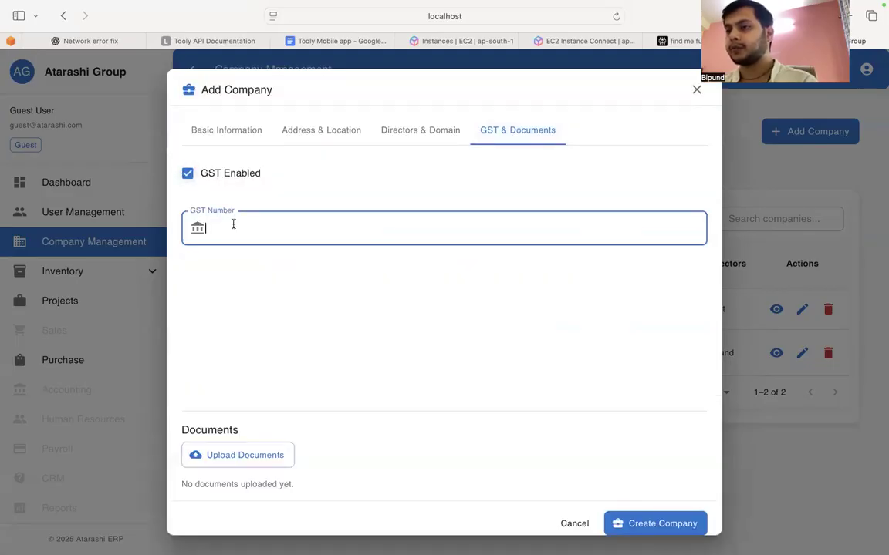
left_click(199, 181)
left_click(232, 351)
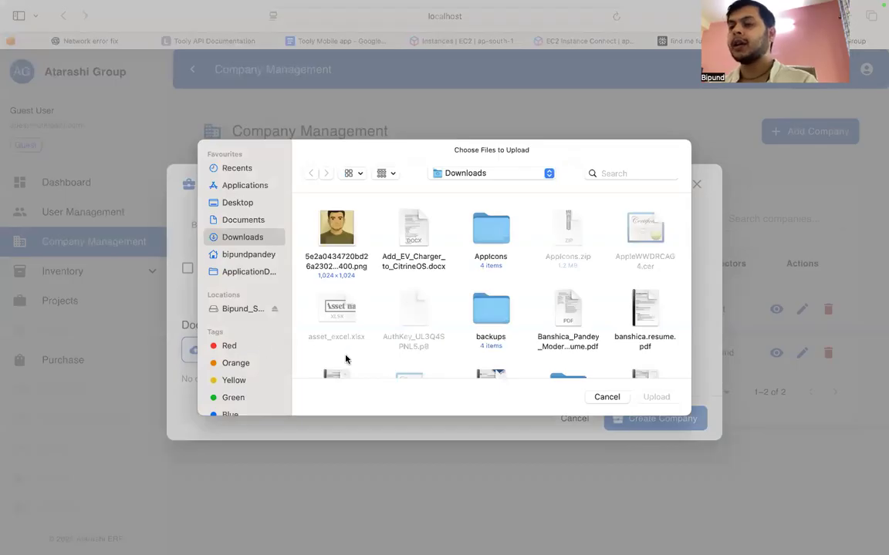
scroll(363, 332, "down", 2)
scroll(386, 302, "up", 2)
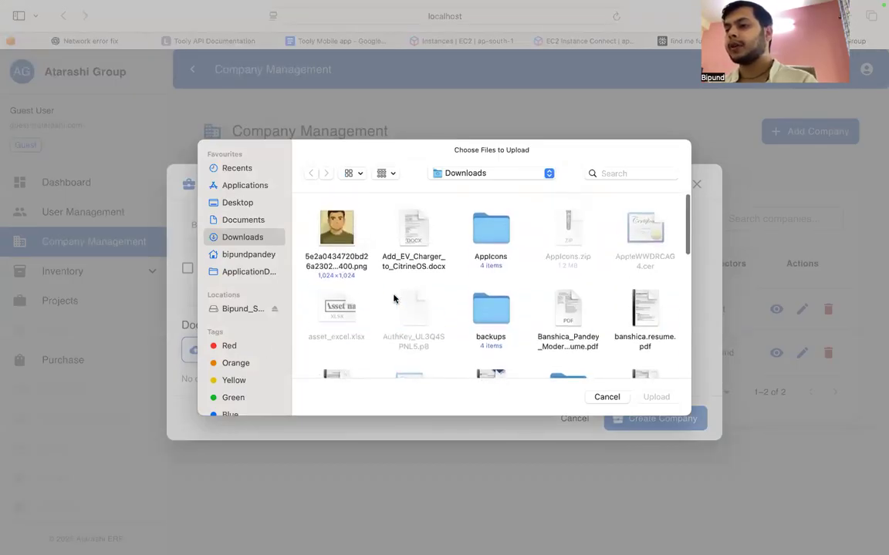
double_click(333, 248)
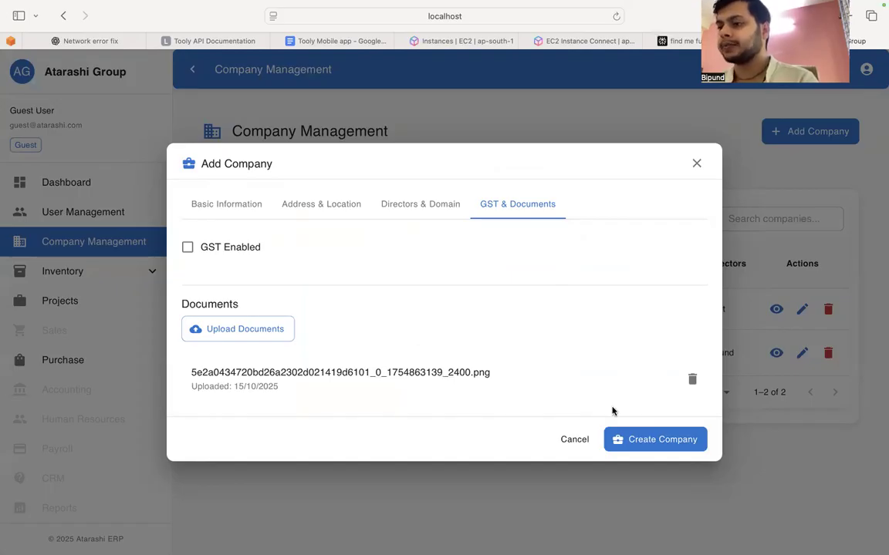
left_click(658, 445)
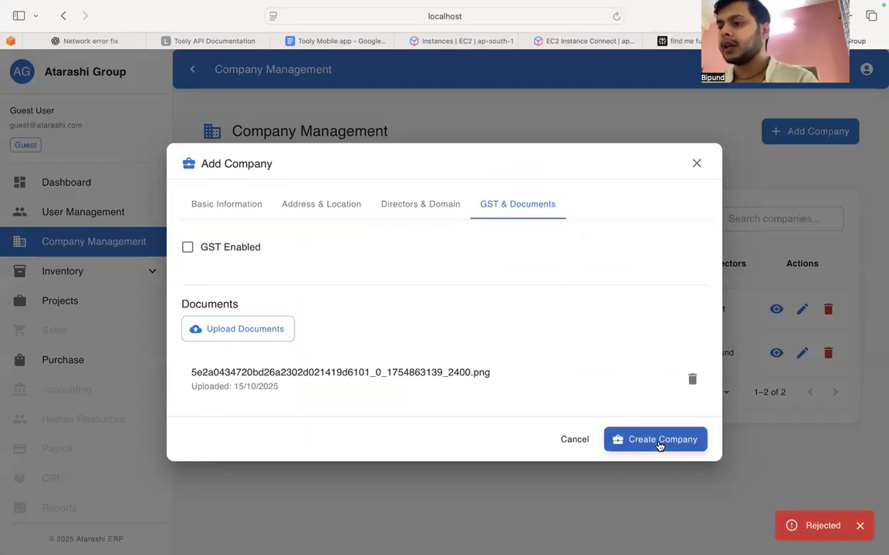
Step: Resubmit the company with the web inspector's network log open, and examine the response of the failed companies request
right_click(635, 231)
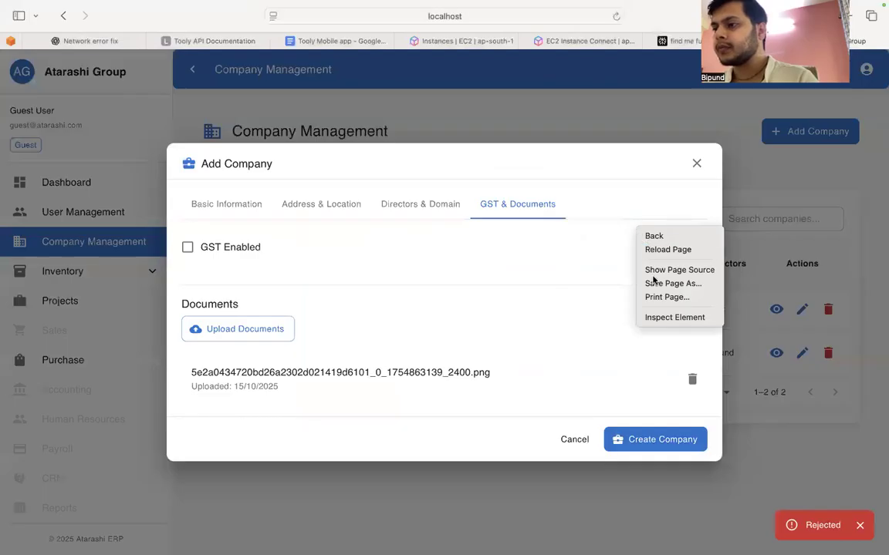
left_click(661, 315)
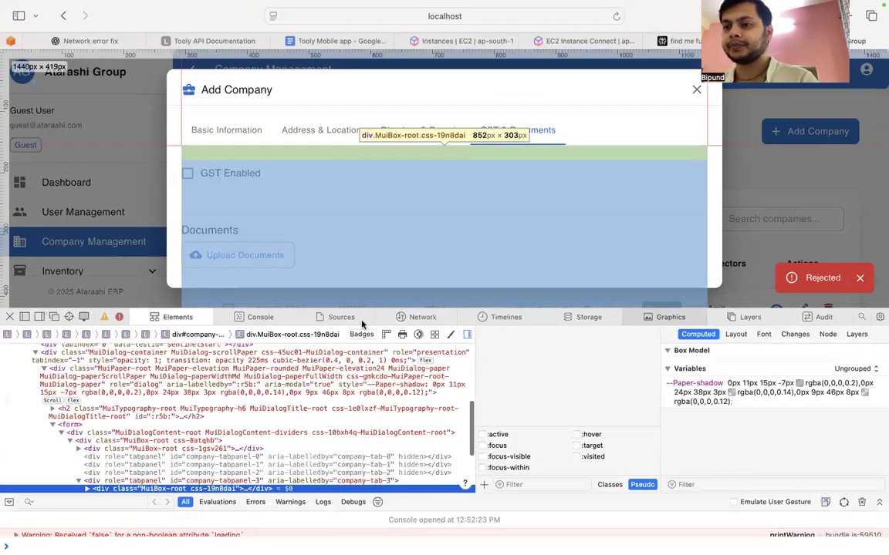
left_click(412, 318)
scroll(466, 229, "down", 3)
scroll(466, 229, "up", 1)
left_click(655, 267)
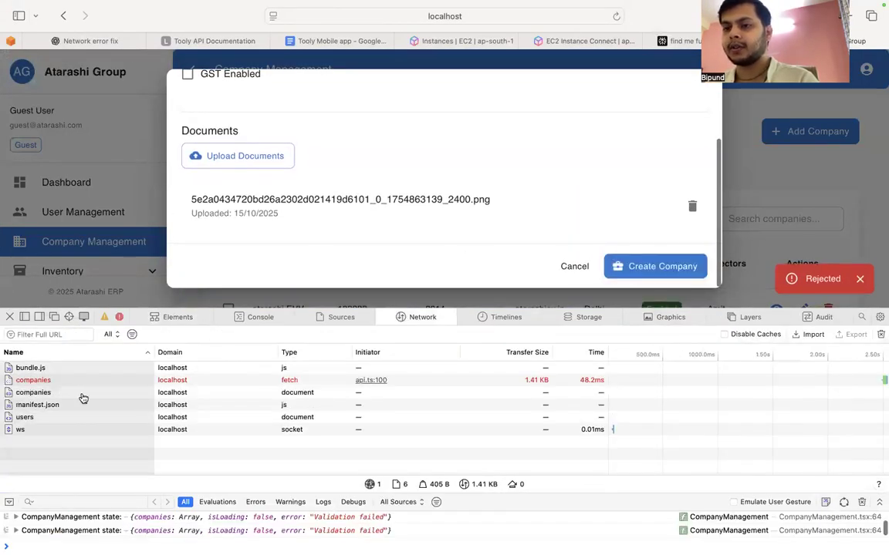
left_click(35, 379)
scroll(249, 425, "down", 1)
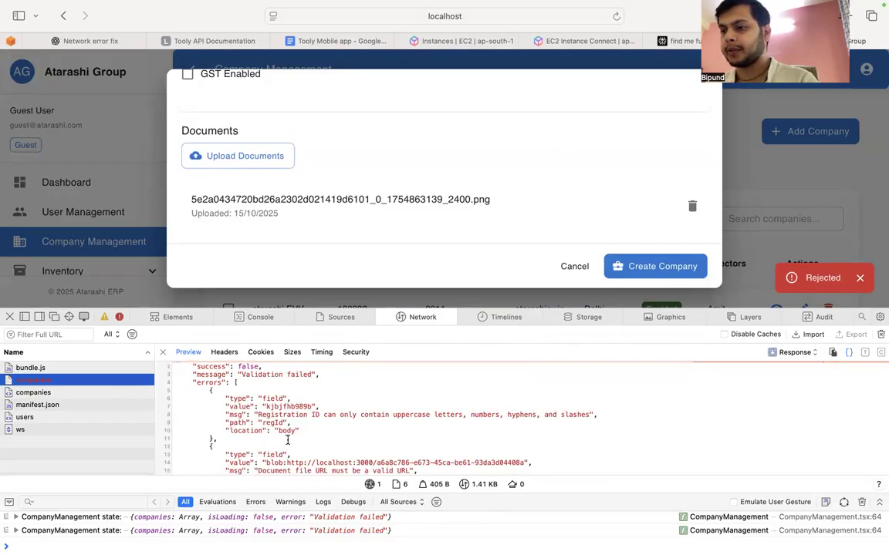
scroll(249, 424, "down", 1)
scroll(310, 206, "up", 3)
Step: Replace the company's registration ID with a digits-only value, resubmit the form, and check the new companies response
left_click(217, 130)
left_click(493, 188)
double_click(494, 187)
key("BackSpace")
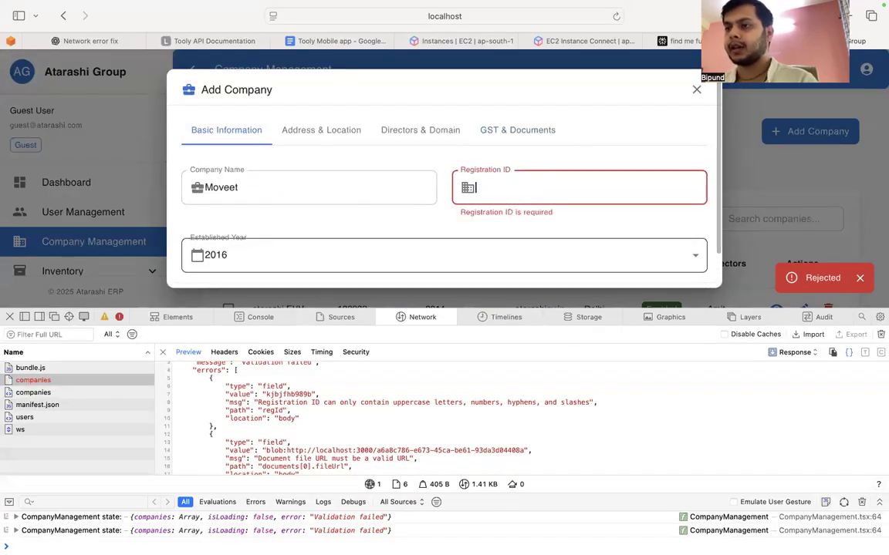
type("9289869")
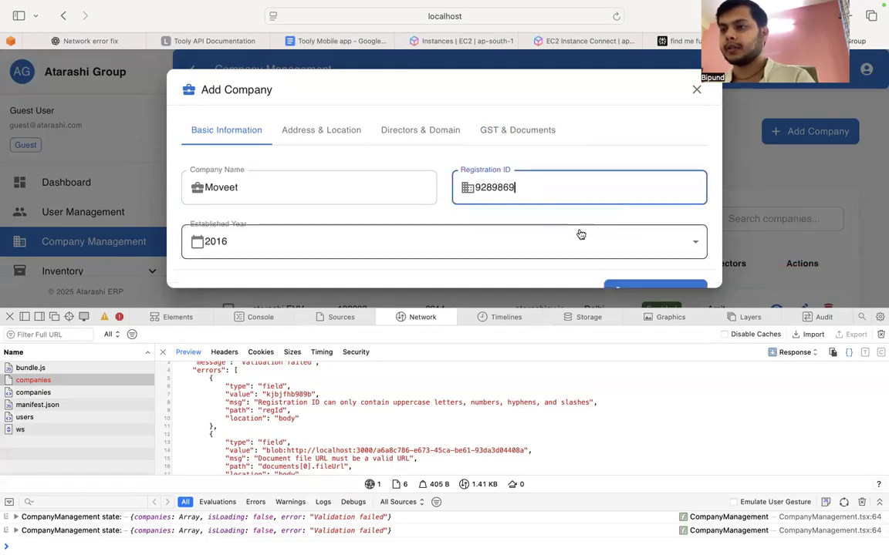
scroll(579, 232, "down", 1)
left_click(631, 265)
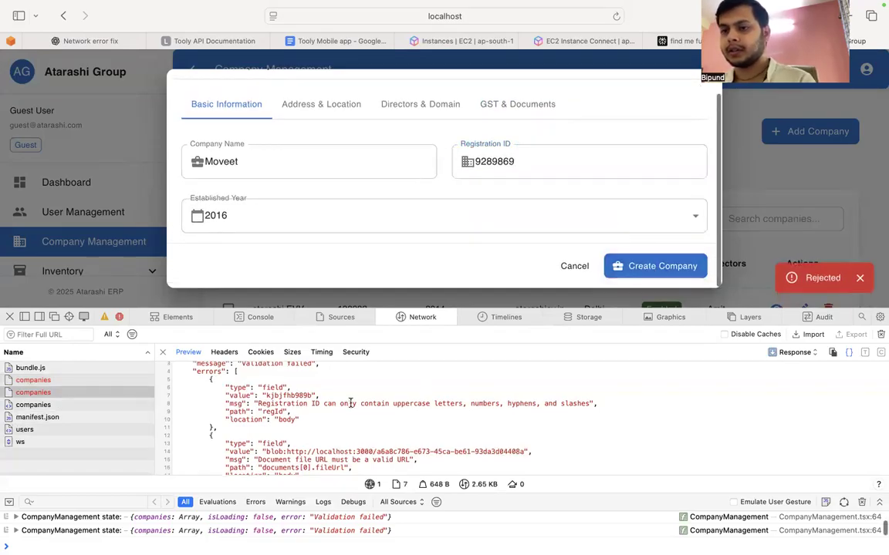
left_click(68, 380)
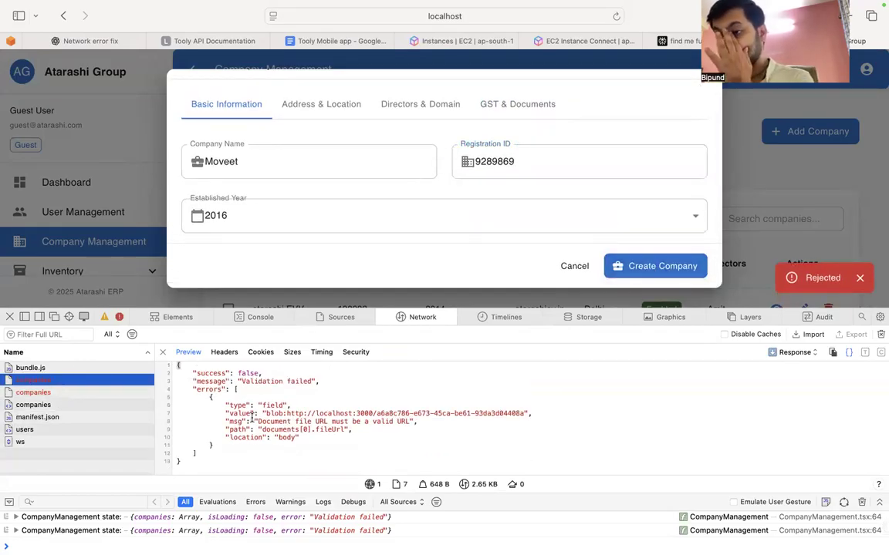
Step: Remove the uploaded document from the company, create the company, and close the web inspector
left_click(517, 104)
scroll(643, 229, "down", 3)
left_click(692, 205)
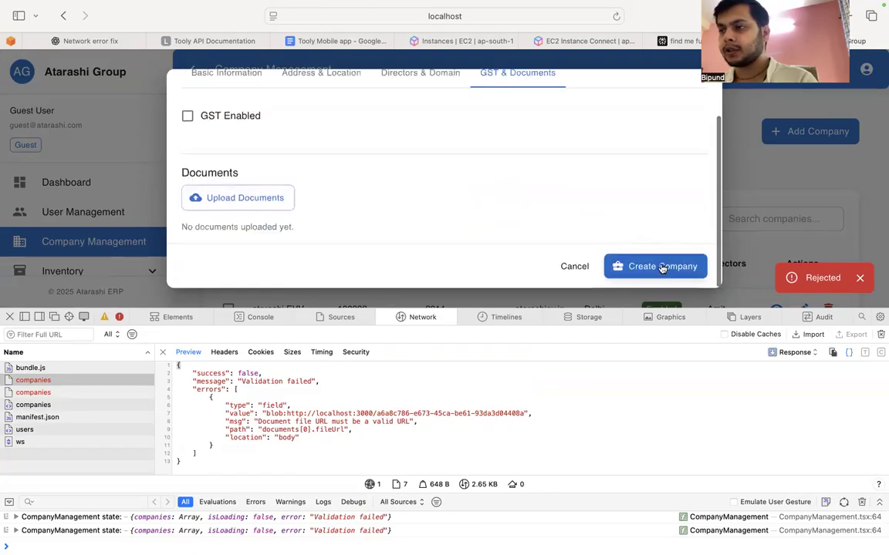
left_click(660, 265)
left_click(10, 317)
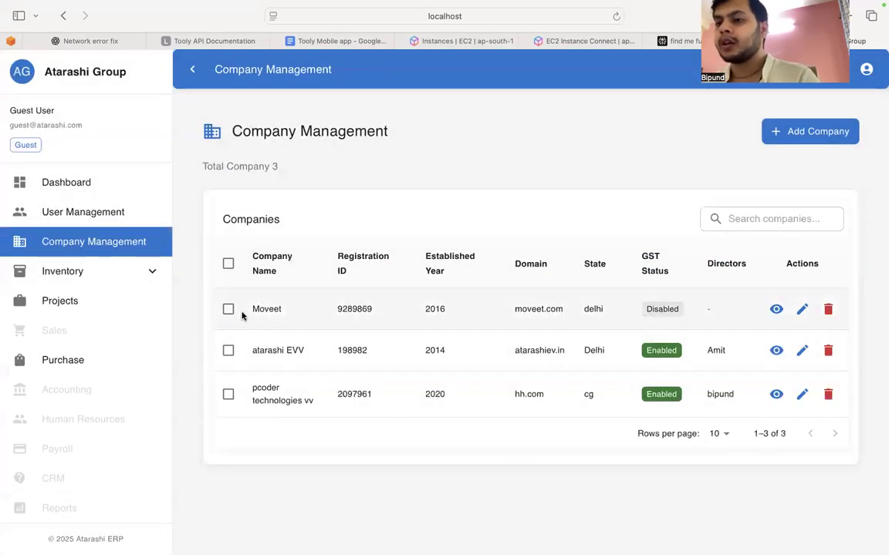
Step: View the Moveet company's details, checking its address, directors and domain, and GST and documents sections, and close them
left_click_drag(249, 312, 557, 312)
left_click(567, 318)
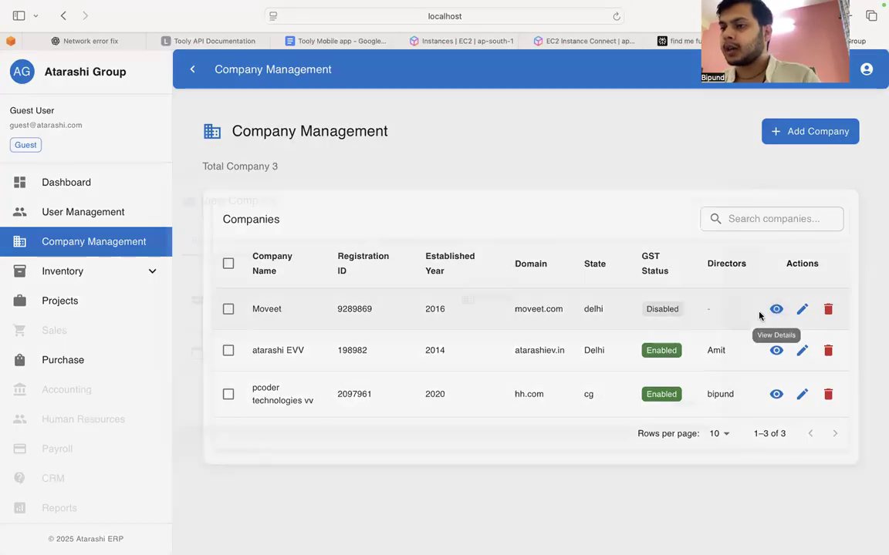
left_click(776, 308)
left_click(309, 245)
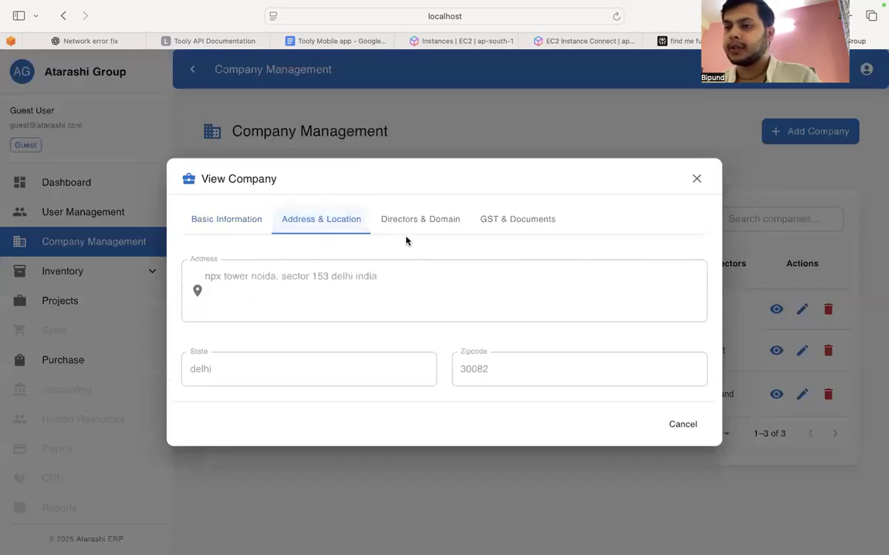
left_click(443, 221)
left_click(511, 222)
left_click(695, 179)
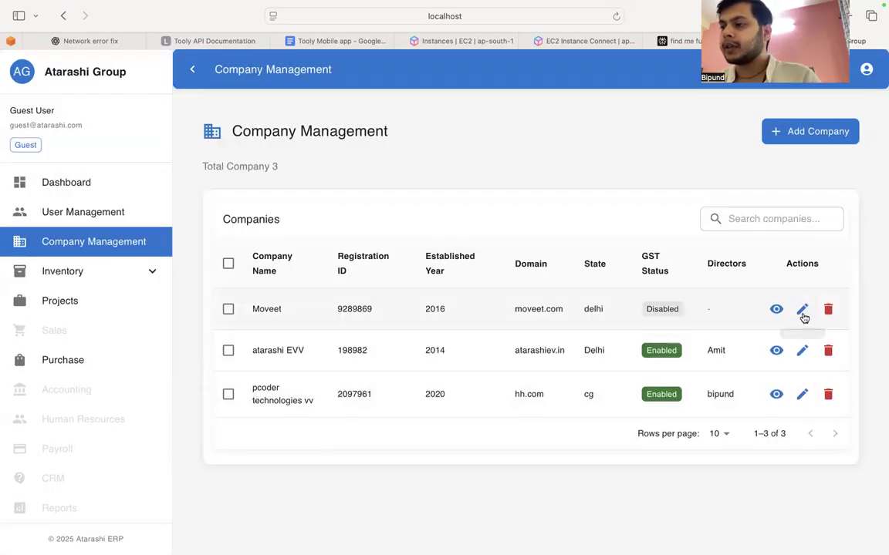
Step: Open the Moveet company for editing, look through its address, directors and GST sections, and close the form without changes
left_click(802, 310)
left_click(331, 240)
left_click(414, 218)
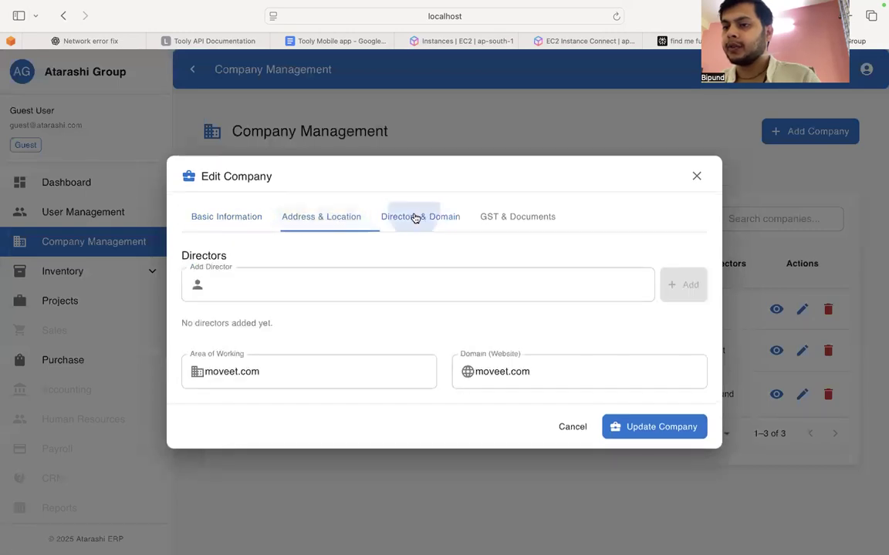
left_click(520, 226)
left_click(696, 177)
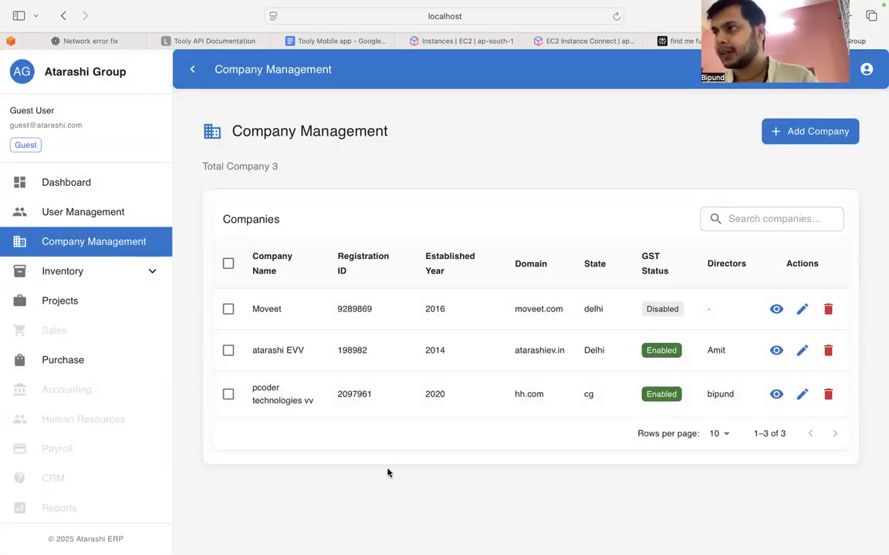
Step: Start a new project named "Moveet raipur" with the project code MovR
left_click(86, 309)
left_click(792, 151)
left_click(303, 216)
type("Moveet ")
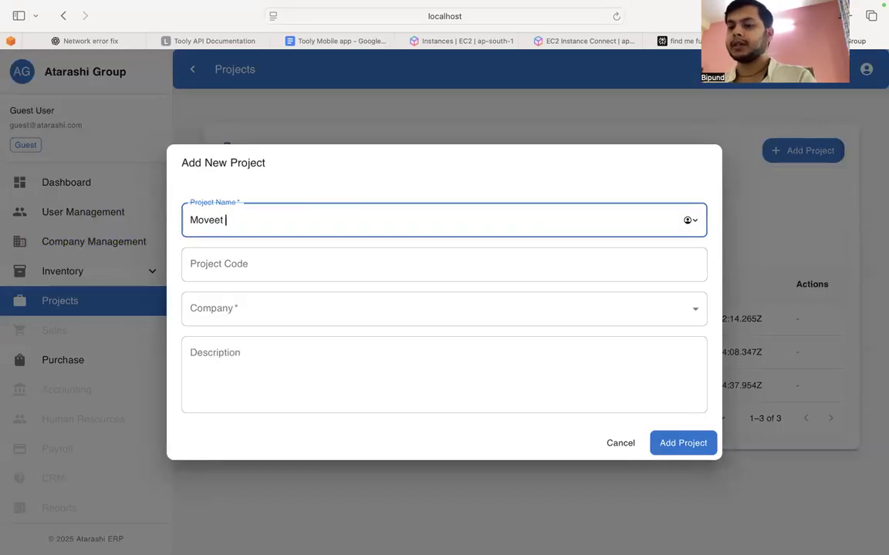
type("raipur")
left_click(274, 255)
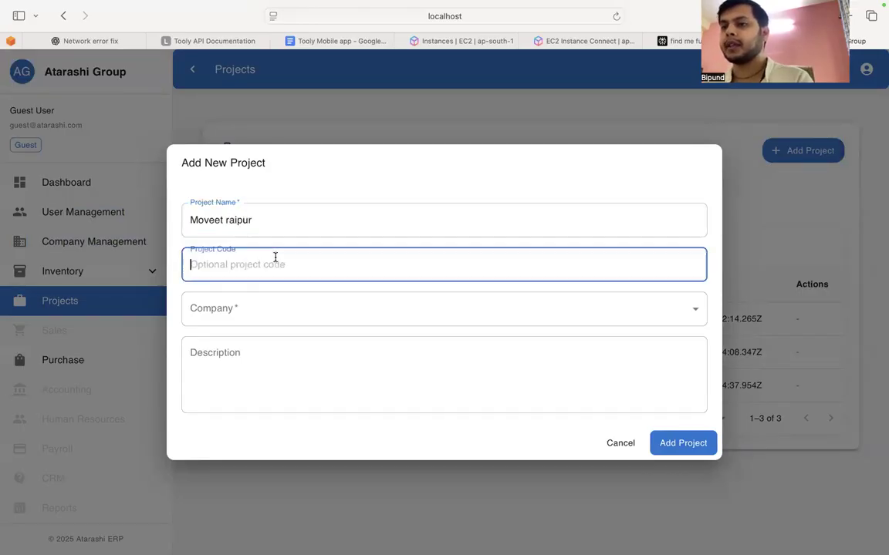
type("Mov")
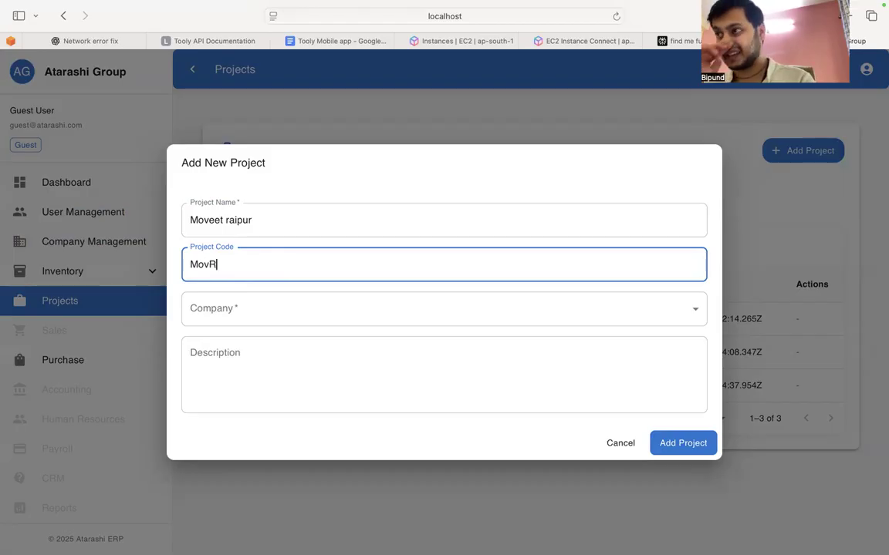
type("R")
Step: Assign the new project to the Moveet company, describe it as "hey", and add it
left_click(223, 316)
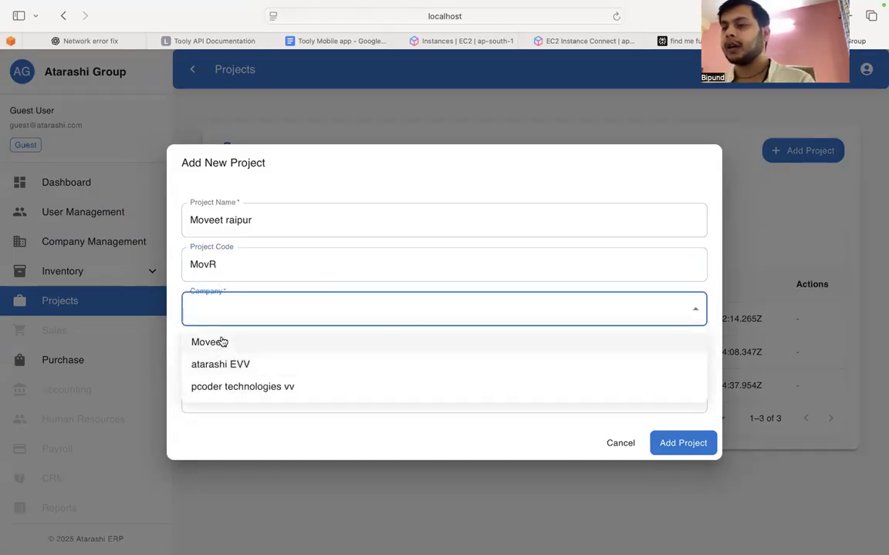
left_click(222, 344)
left_click(265, 395)
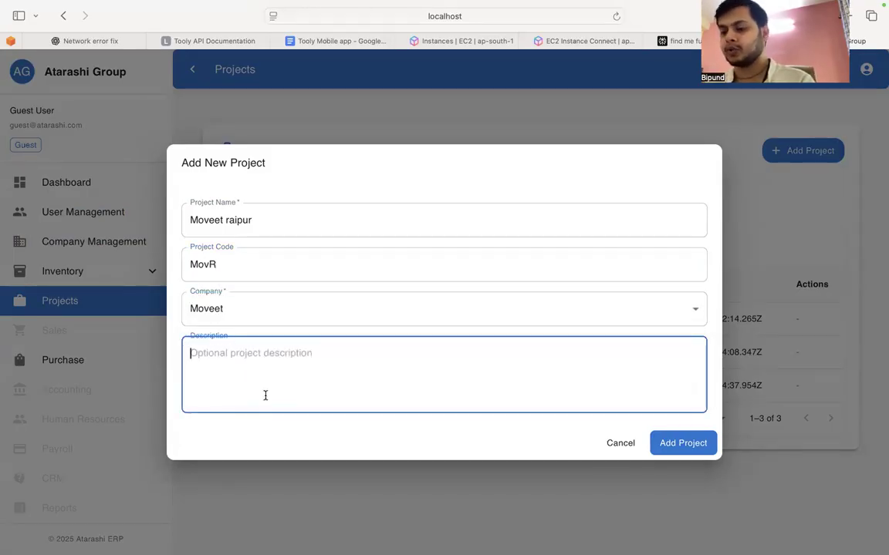
type("hey")
left_click(665, 444)
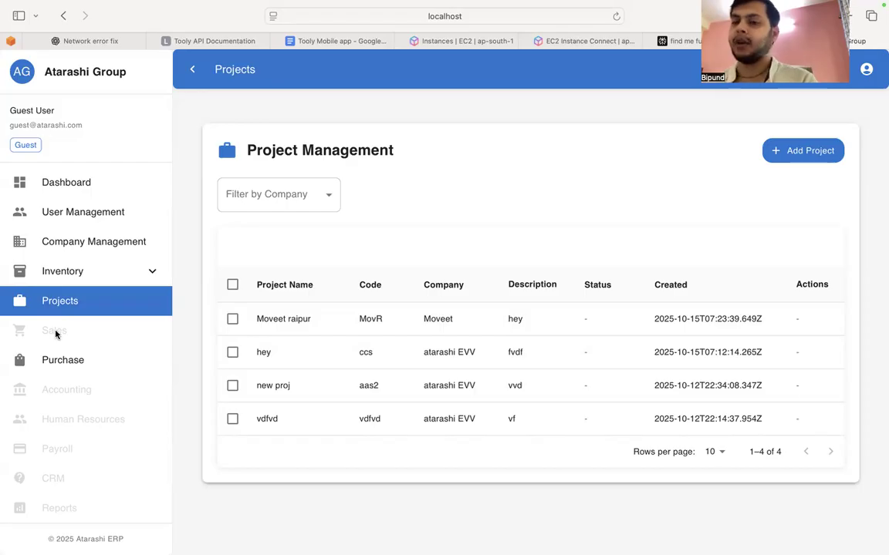
Step: Start a new inventory category named "bolders"
left_click(92, 276)
scroll(102, 441, "down", 2)
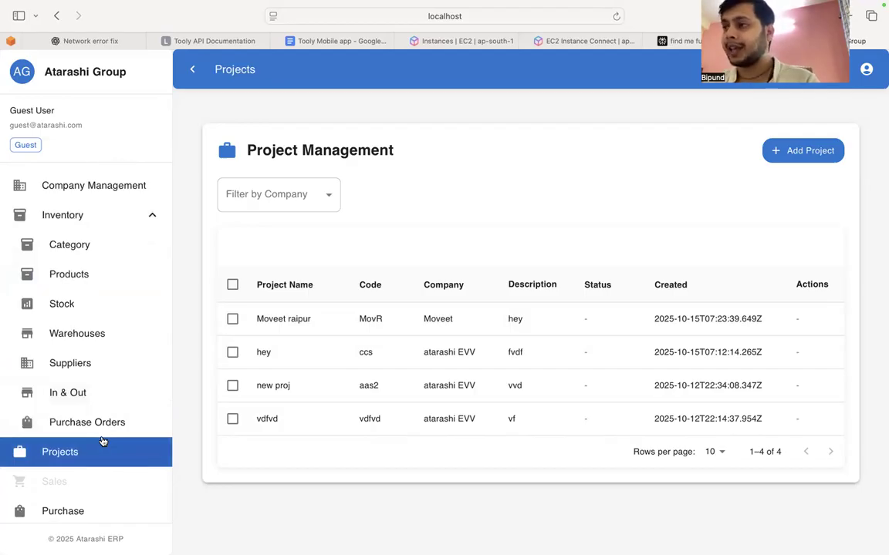
left_click(67, 251)
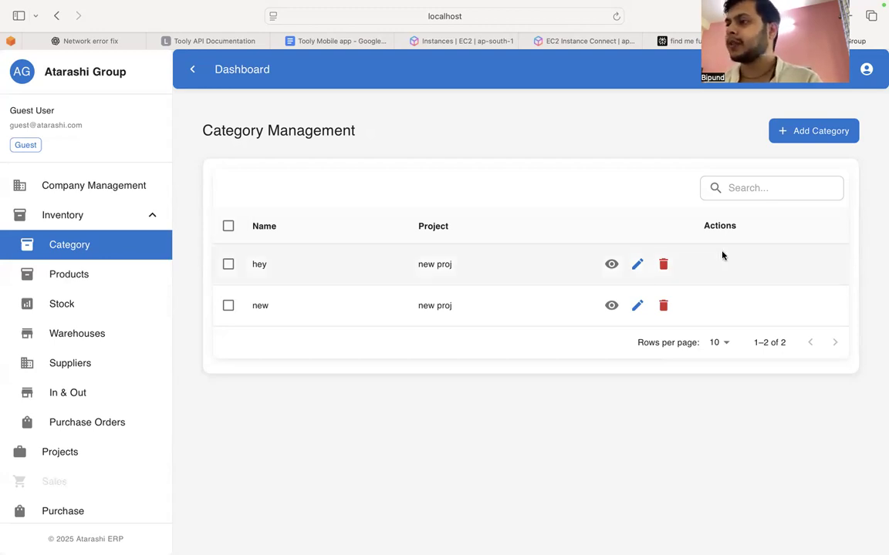
left_click(798, 132)
left_click(239, 236)
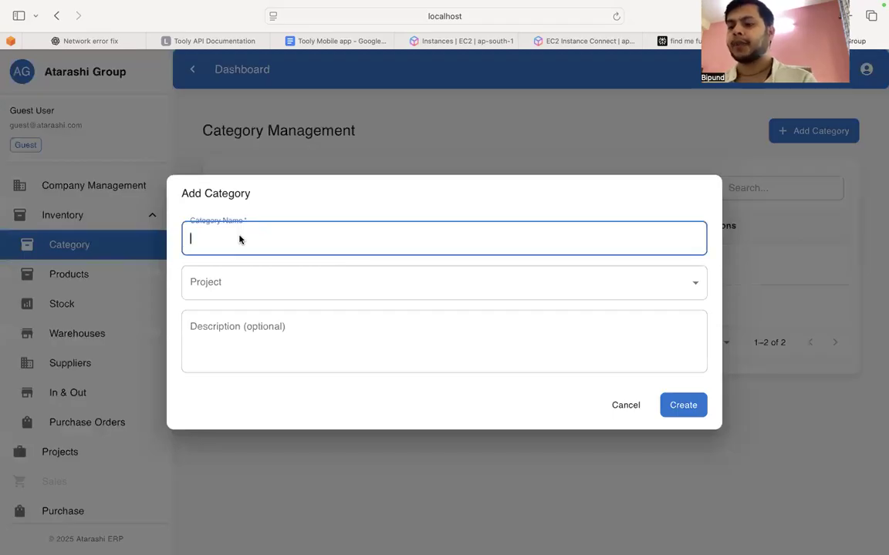
type("bolders")
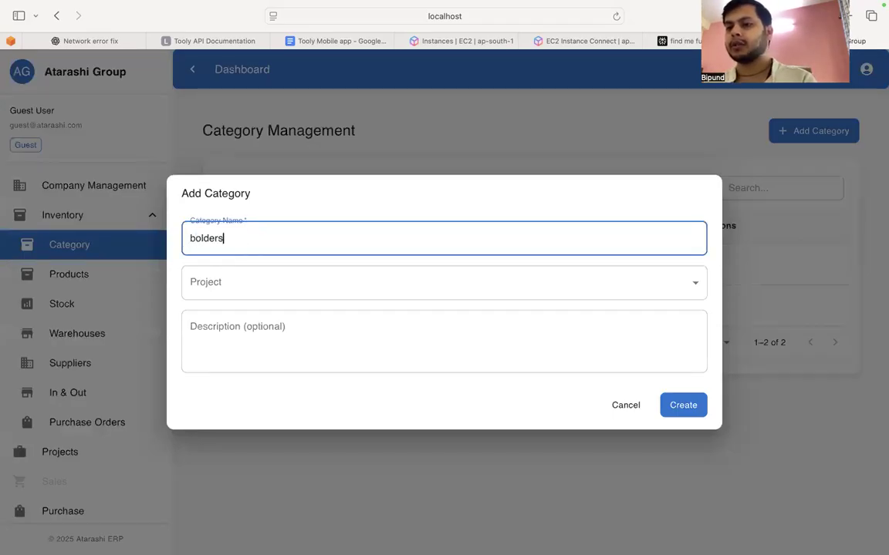
Step: Assign the category to the Moveet raipur project, enter the description "hey", and create it
left_click(215, 282)
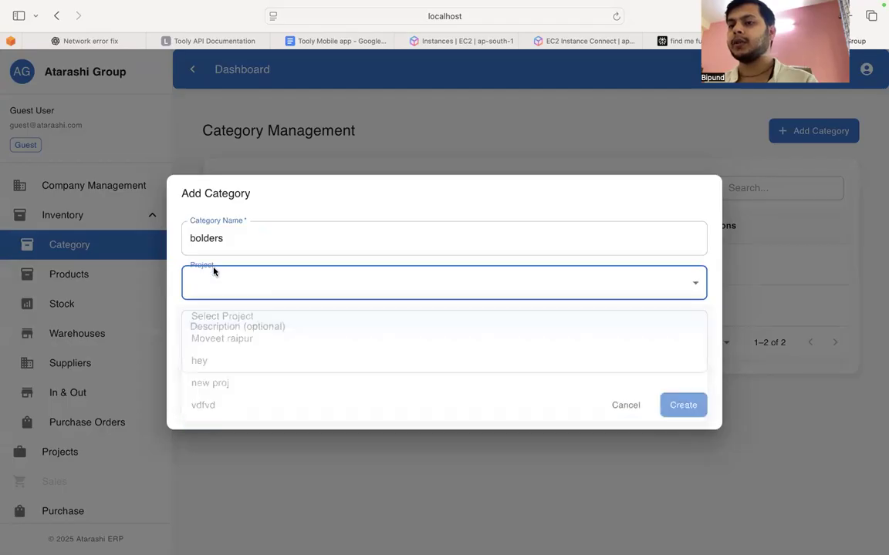
left_click(221, 339)
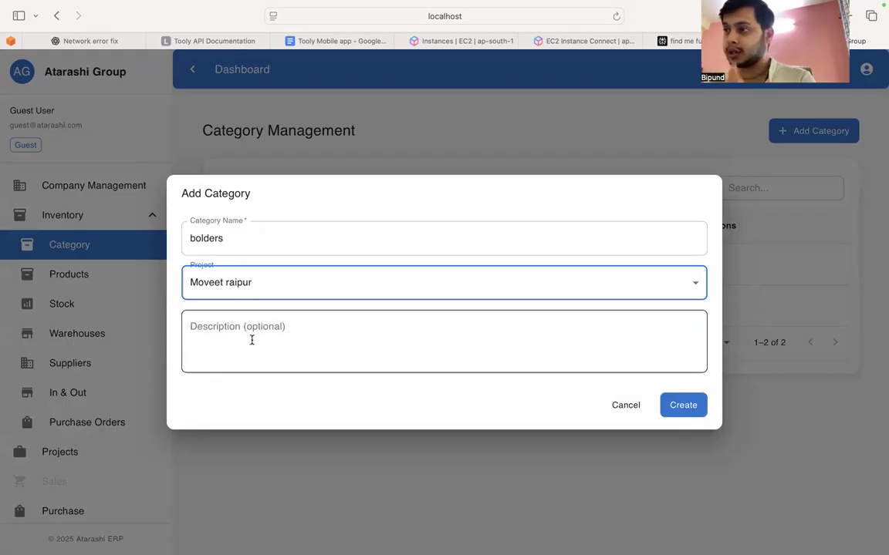
left_click(251, 340)
type("hey")
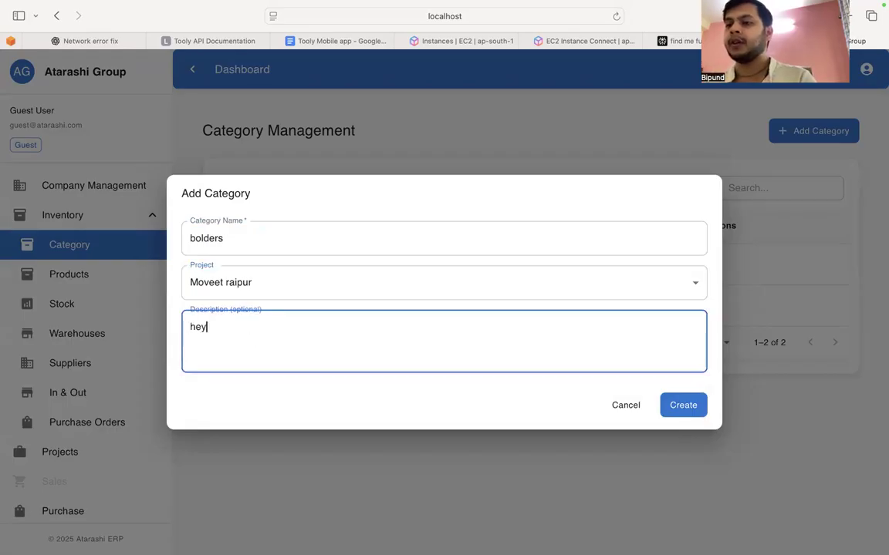
left_click(681, 409)
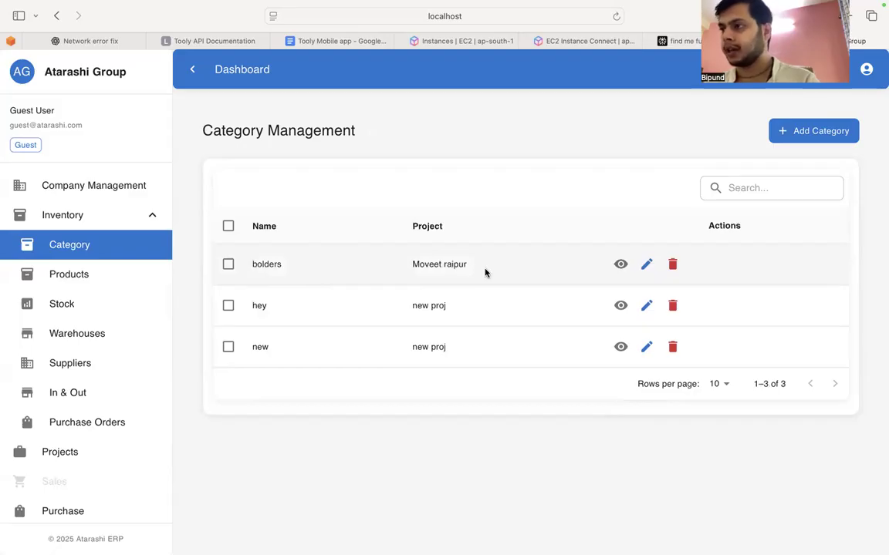
Step: Start a new product in the inventory catalog with SKU 5y and the name "wire mesh"
left_click(75, 286)
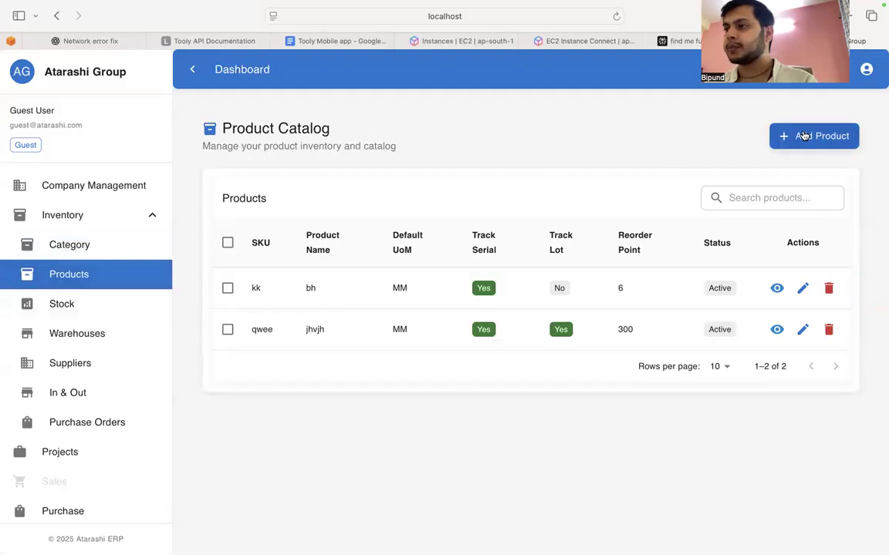
left_click(804, 136)
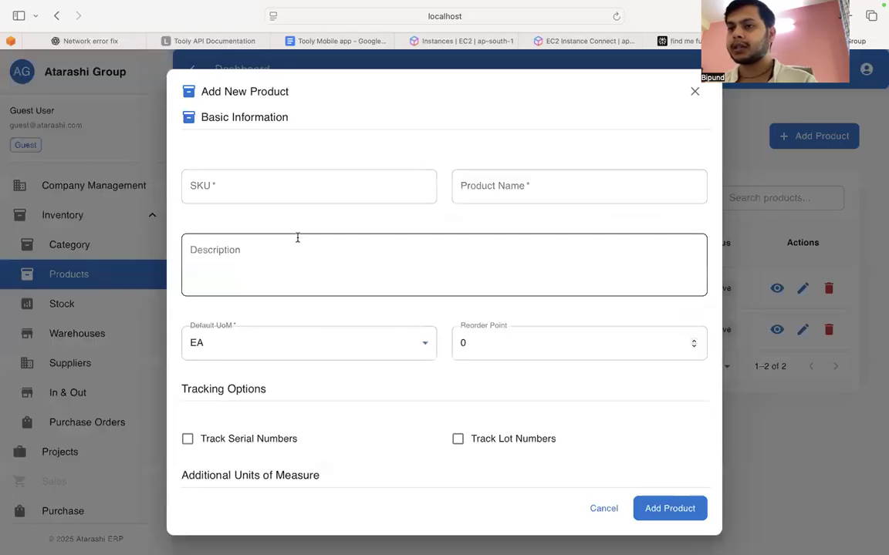
left_click(267, 187)
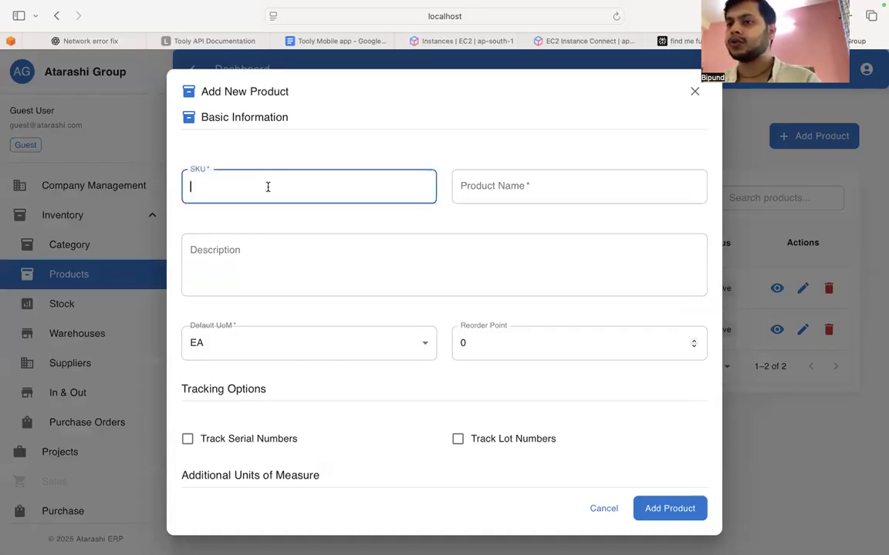
type("5")
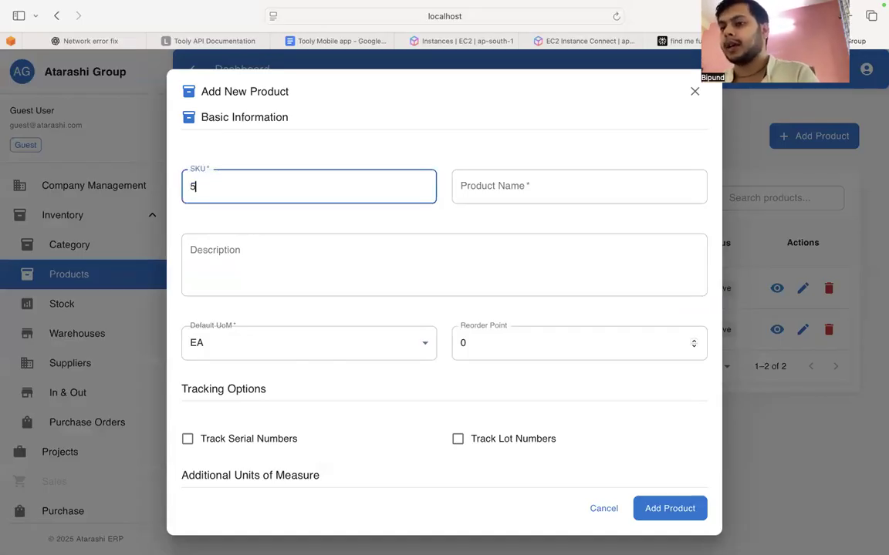
type("y")
left_click(498, 202)
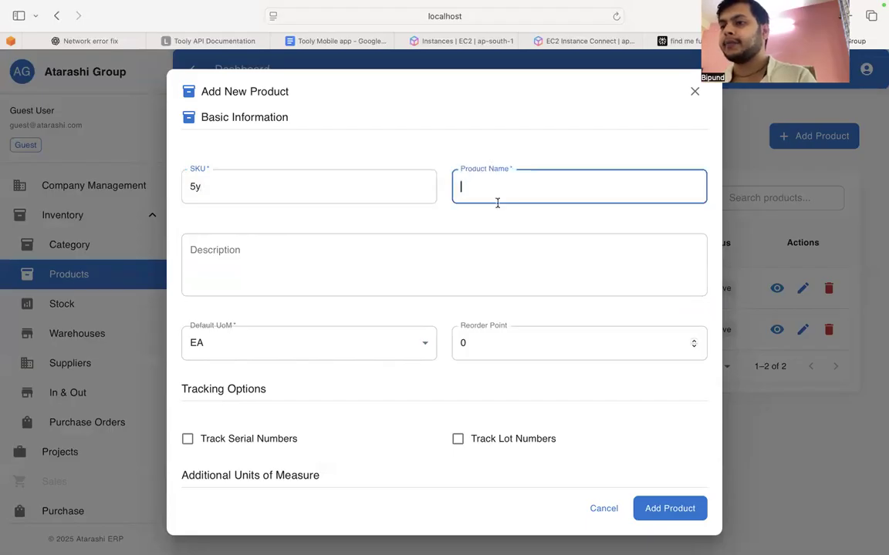
type("wire mesh")
left_click(466, 248)
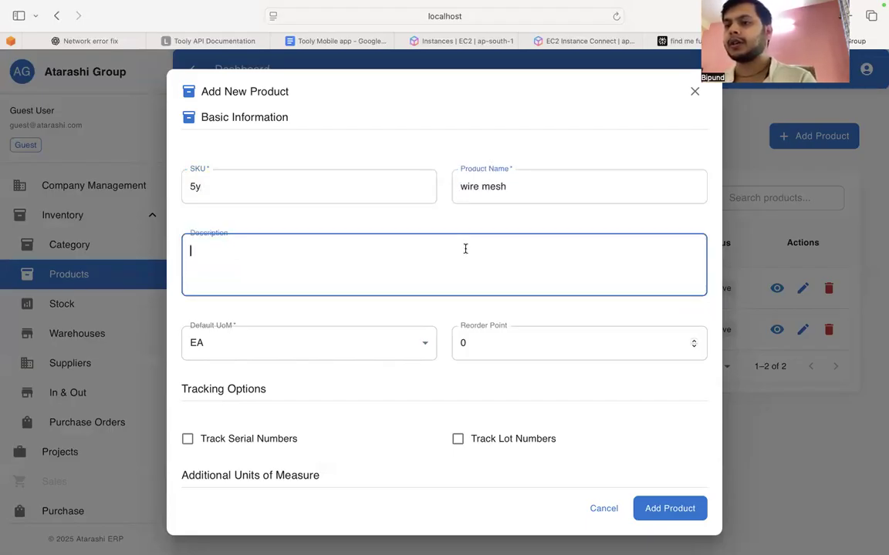
Step: Set the product's default unit of measure to CM and its reorder point to 200
scroll(465, 249, "down", 2)
left_click(323, 284)
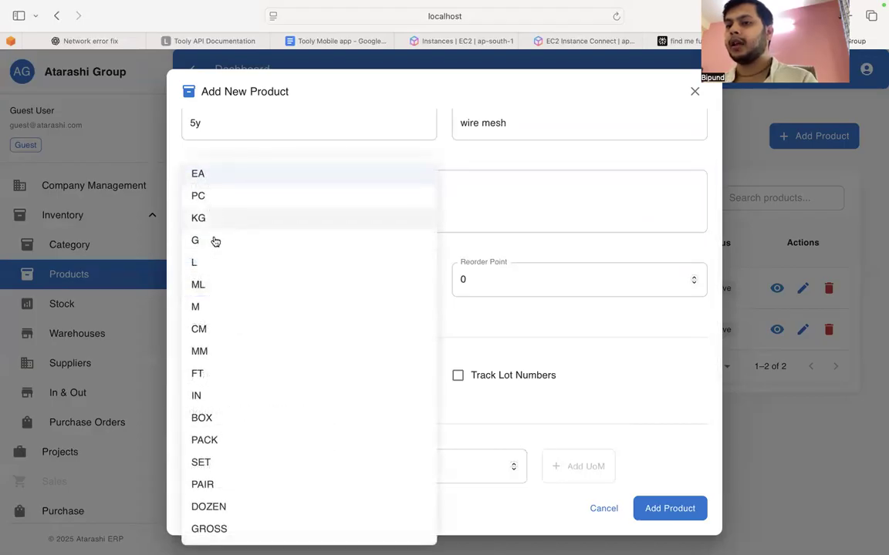
left_click(476, 321)
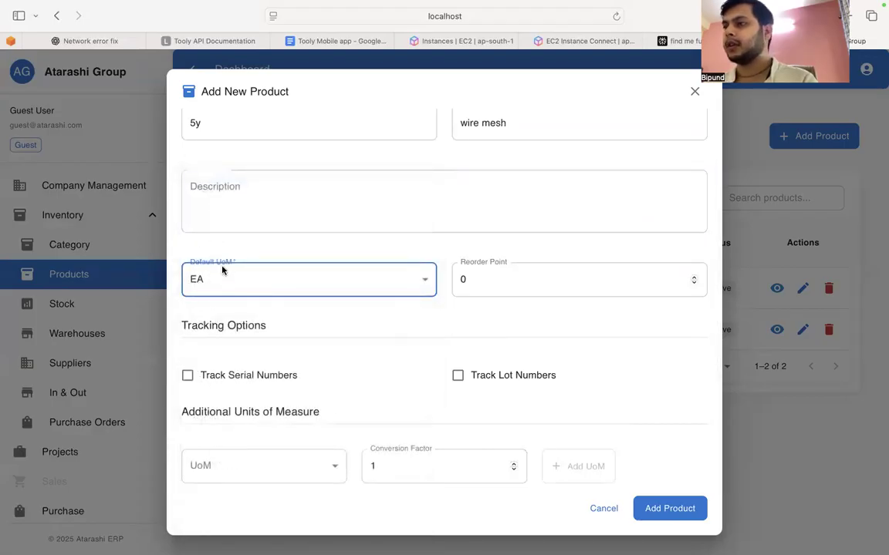
left_click(240, 284)
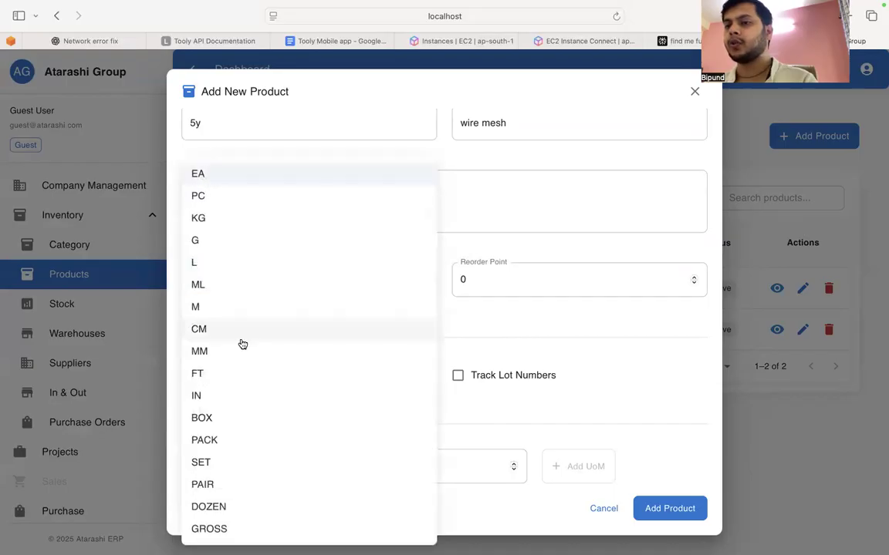
left_click(242, 339)
left_click(489, 283)
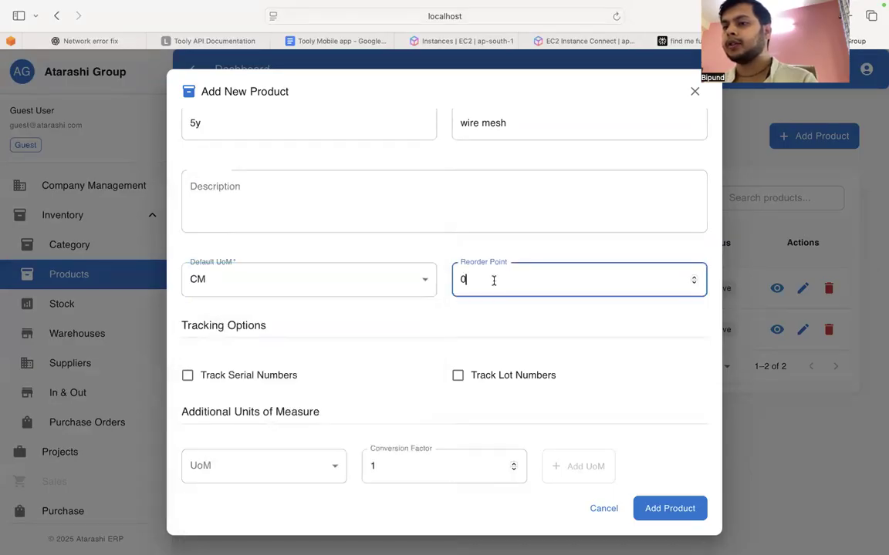
key("super+a")
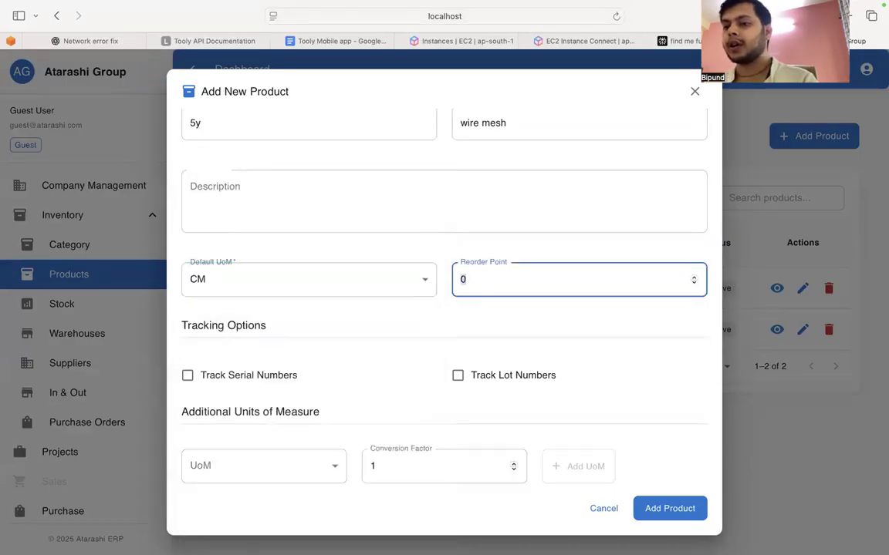
type("200")
left_click(475, 317)
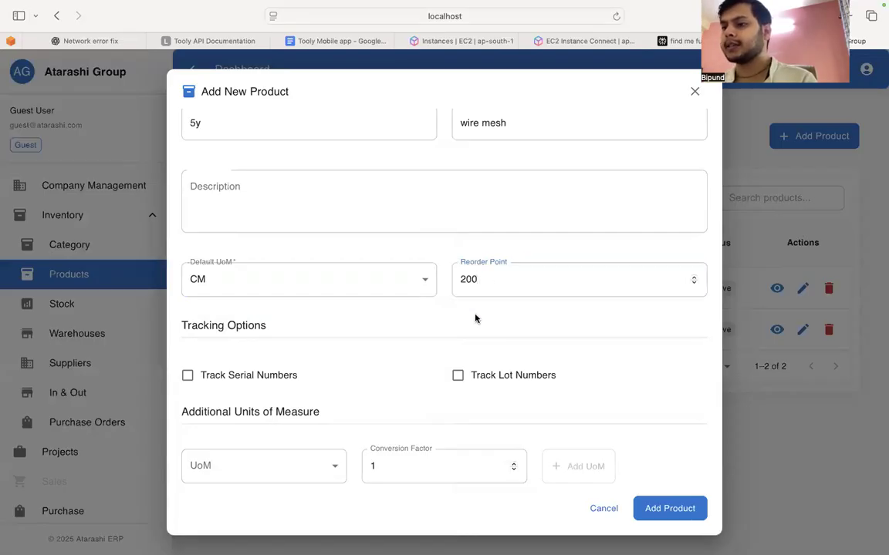
Step: Enable both serial number tracking and lot number tracking for the new product
left_click(190, 378)
left_click(456, 382)
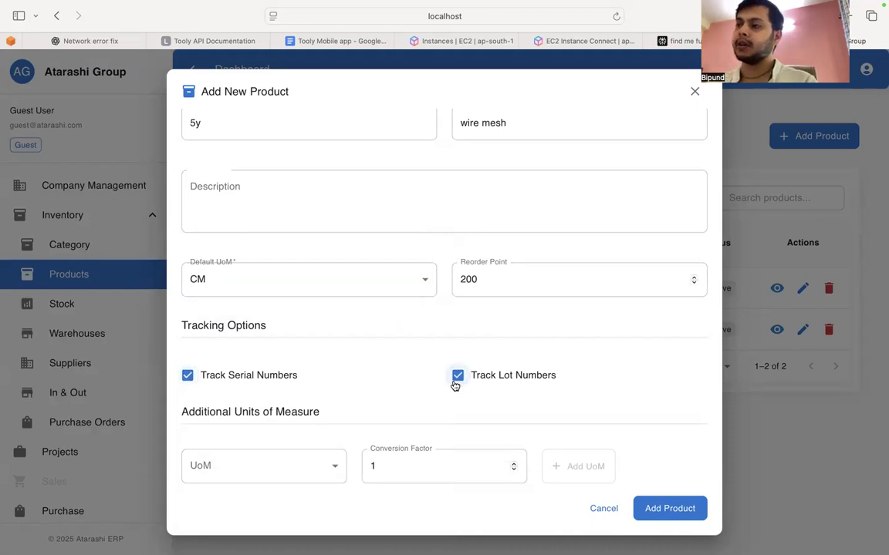
scroll(454, 386, "down", 1)
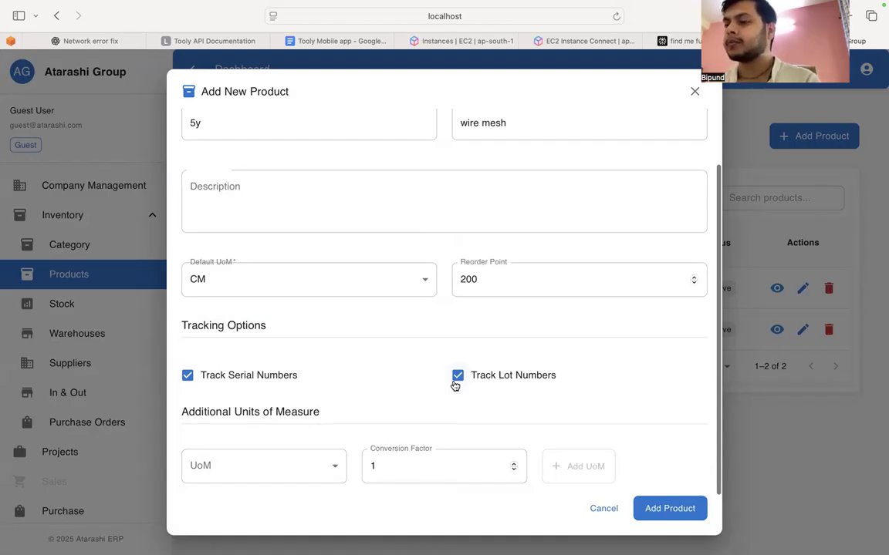
left_click(293, 470)
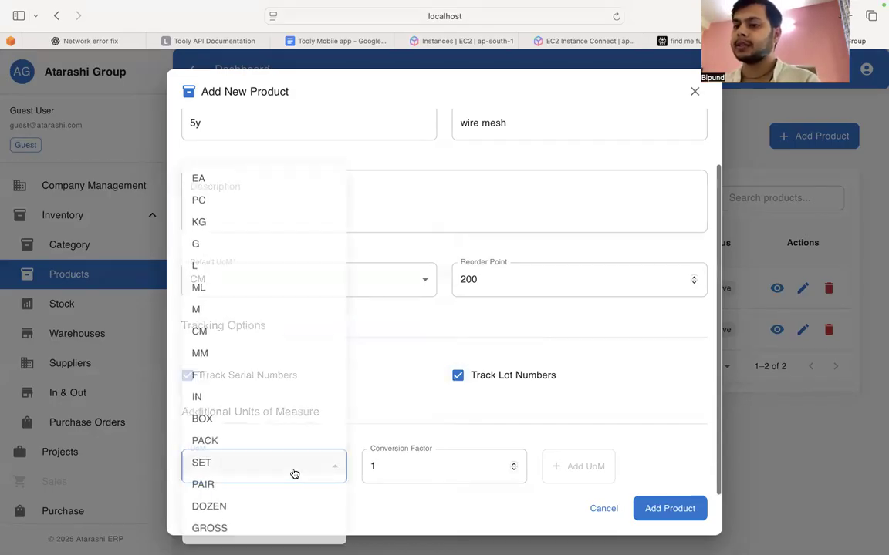
left_click(261, 284)
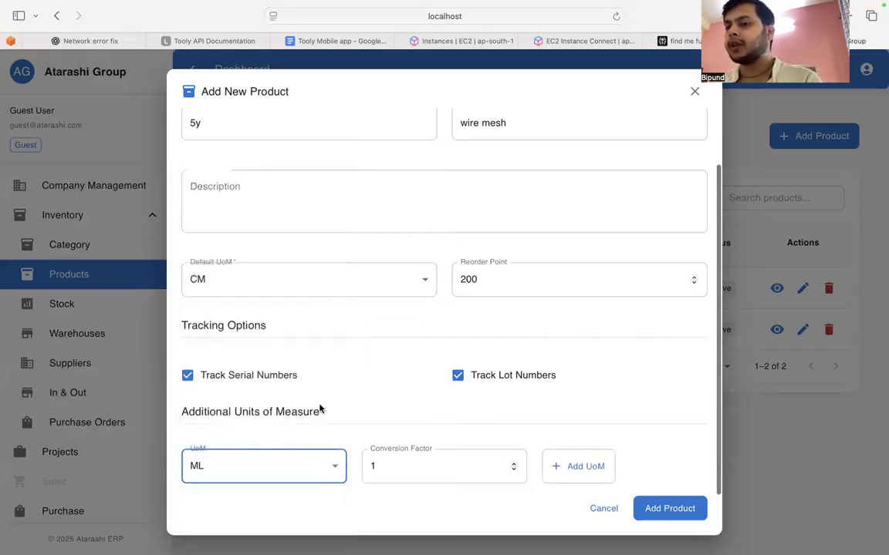
left_click(396, 471)
key("super+a")
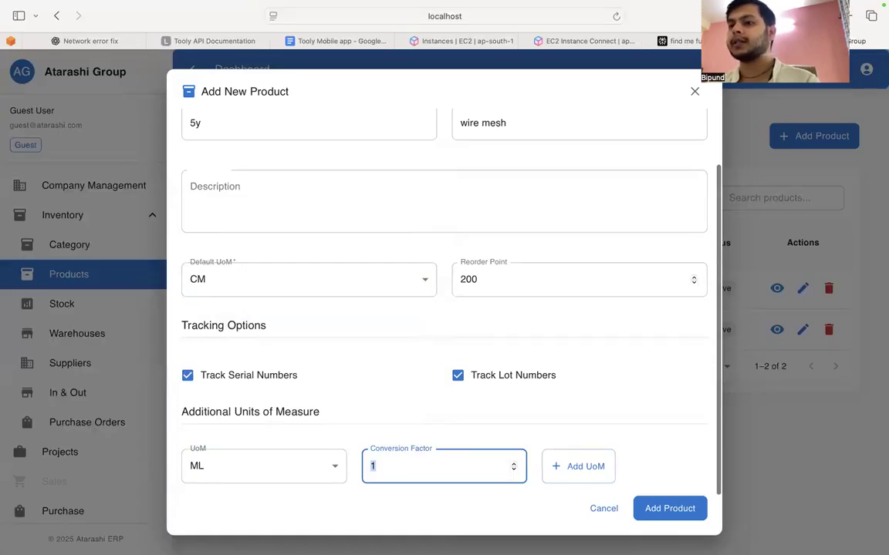
Step: Add MM as an additional unit of measure with a conversion factor of 20, and save the product
left_click(248, 475)
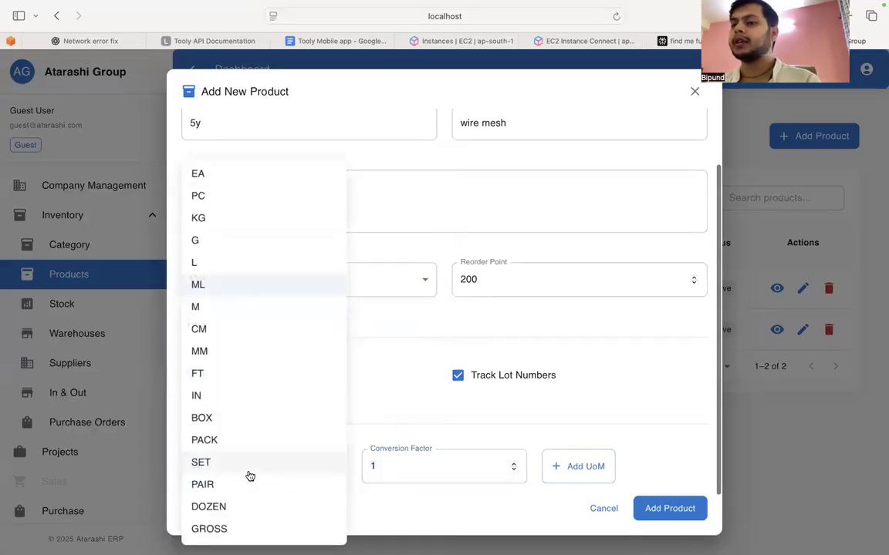
left_click(234, 351)
left_click(379, 464)
double_click(378, 466)
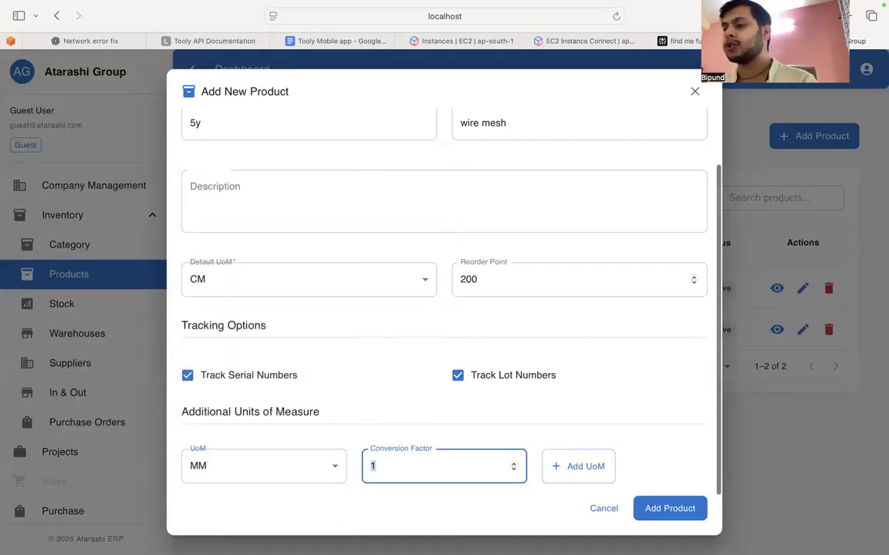
type("20")
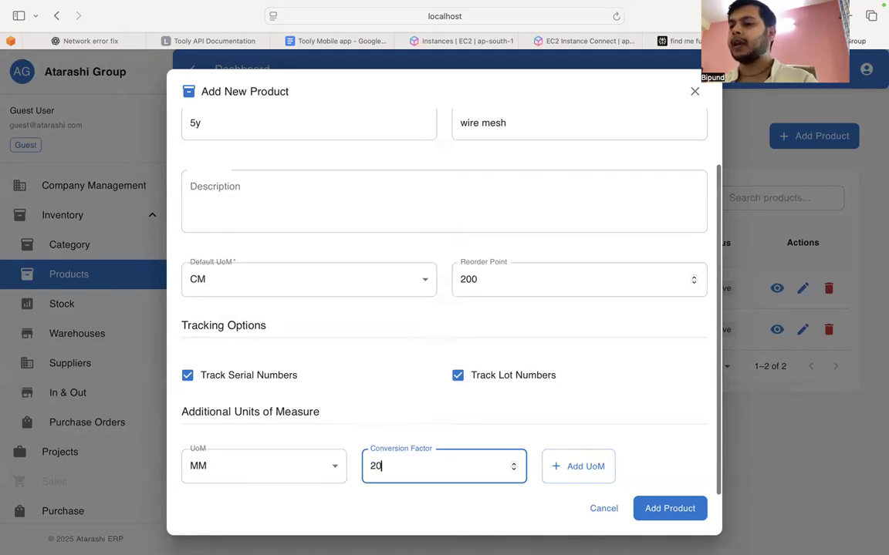
left_click(585, 466)
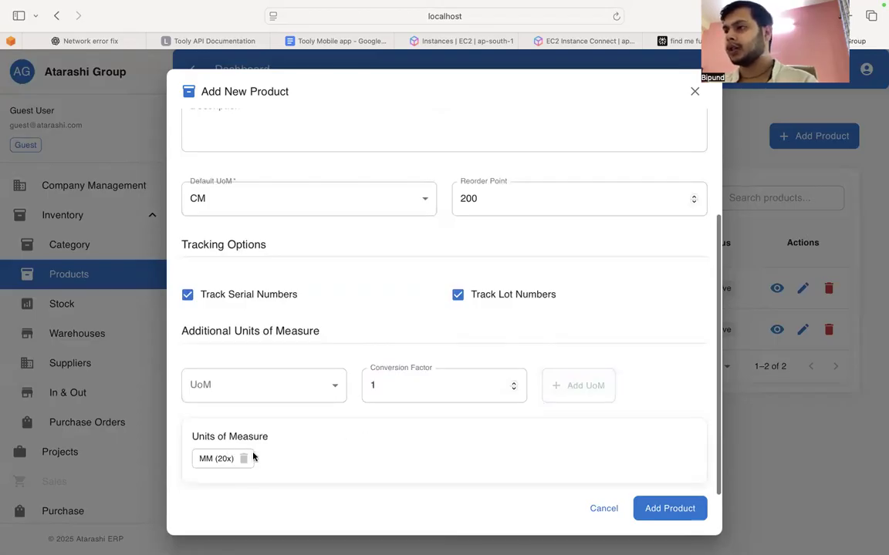
left_click(672, 508)
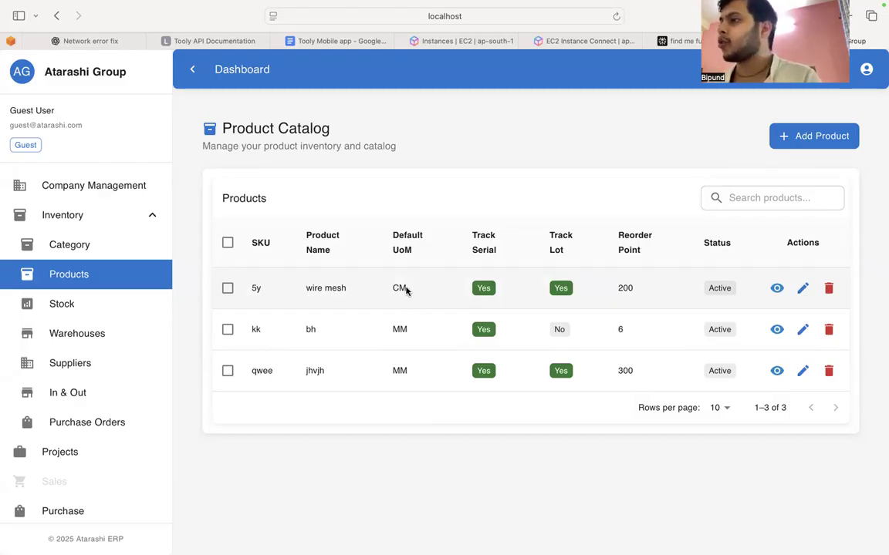
Step: Start a new inventory warehouse named "Delhi New Warehouse" with the code DNW1
left_click(119, 338)
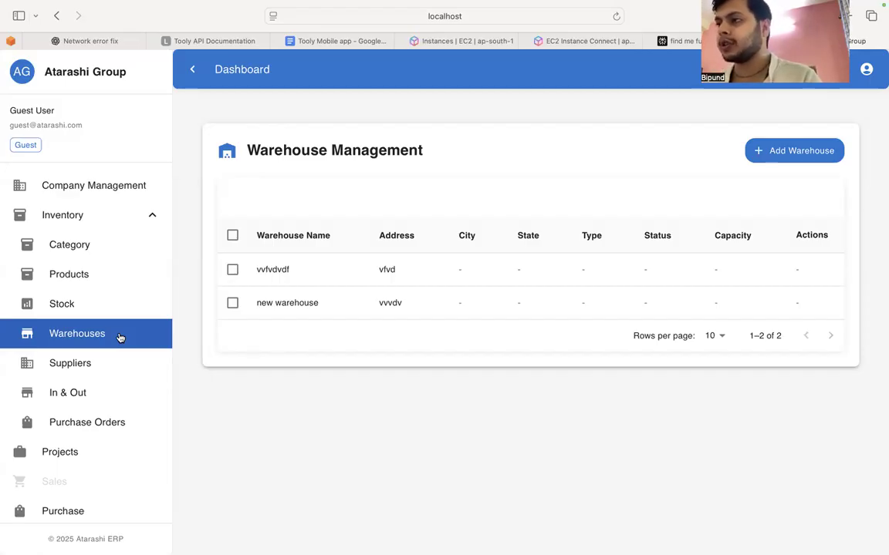
left_click(770, 149)
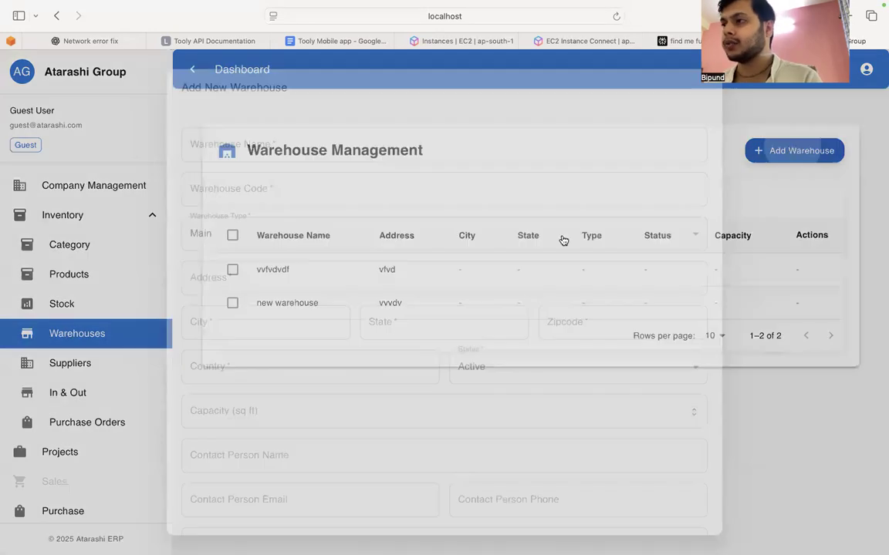
left_click(270, 145)
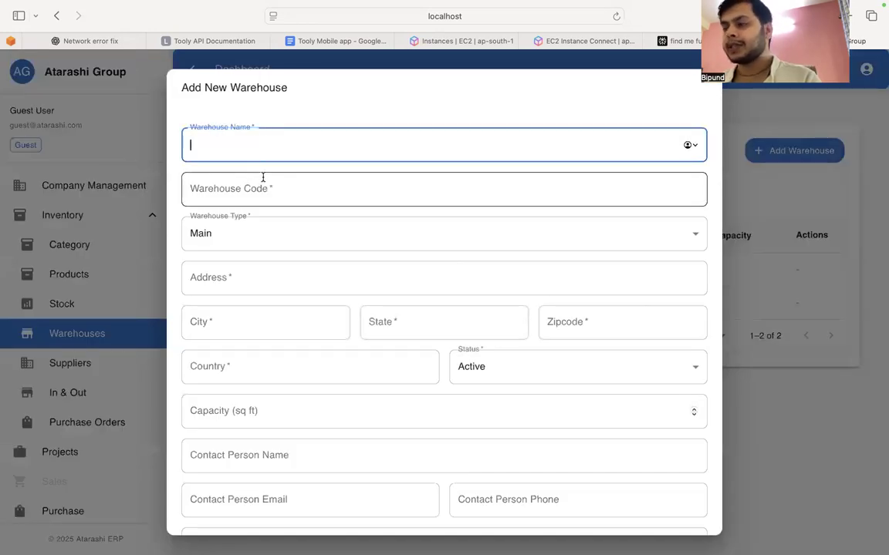
type("Delhi New Warehouse")
left_click(237, 200)
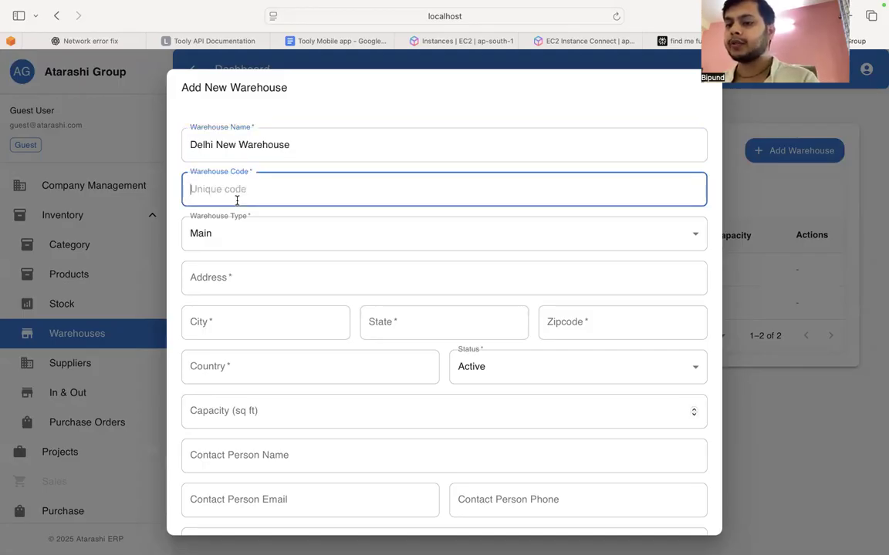
type("DNW1")
Step: Choose Main as the warehouse type and enter the warehouse's street address
left_click(250, 235)
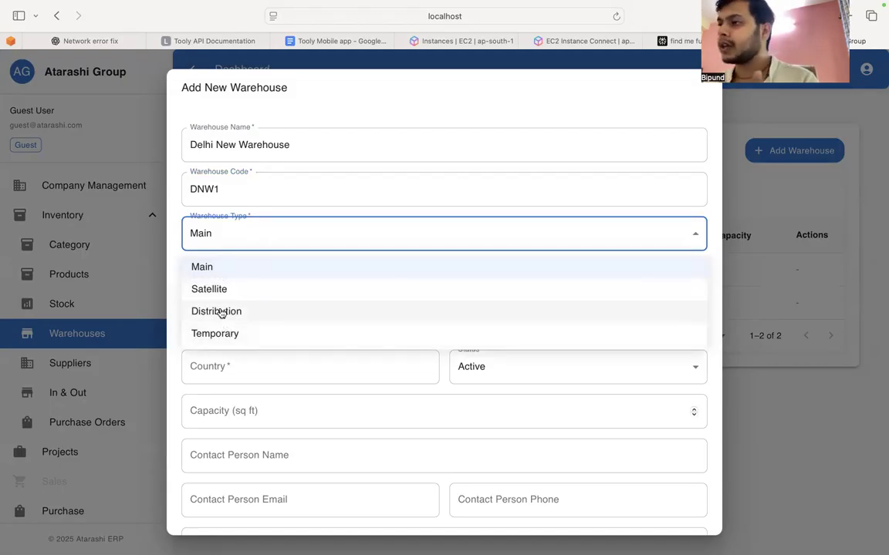
left_click(223, 268)
left_click(227, 281)
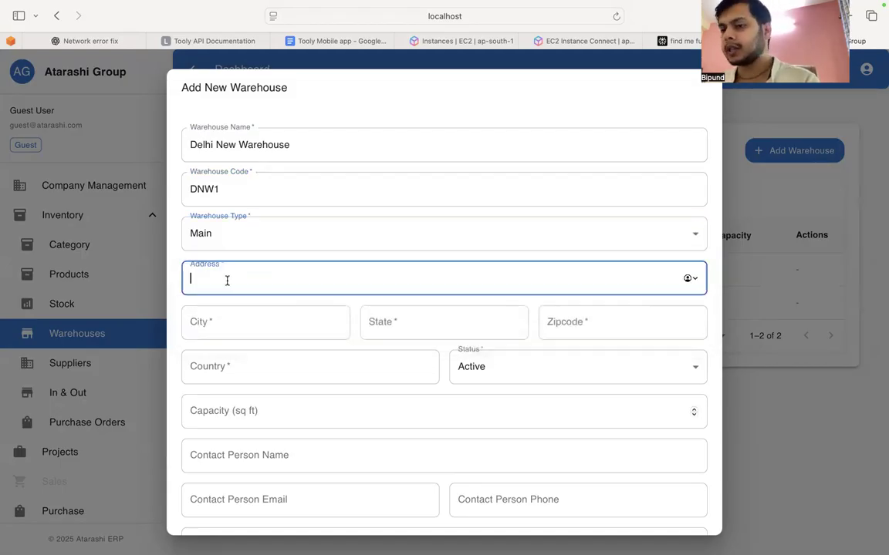
type("Nox")
key("BackSpace")
key("BackSpace")
key("BackSpace")
type("px ")
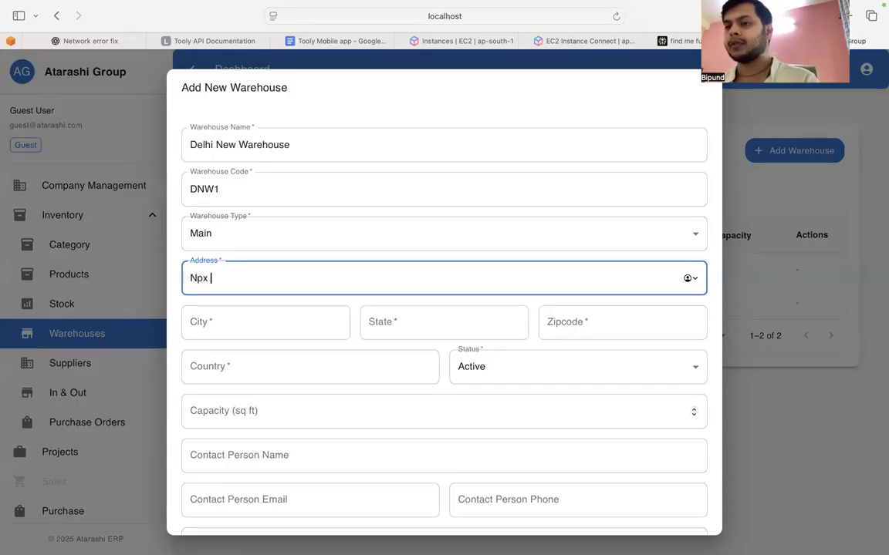
type("tow")
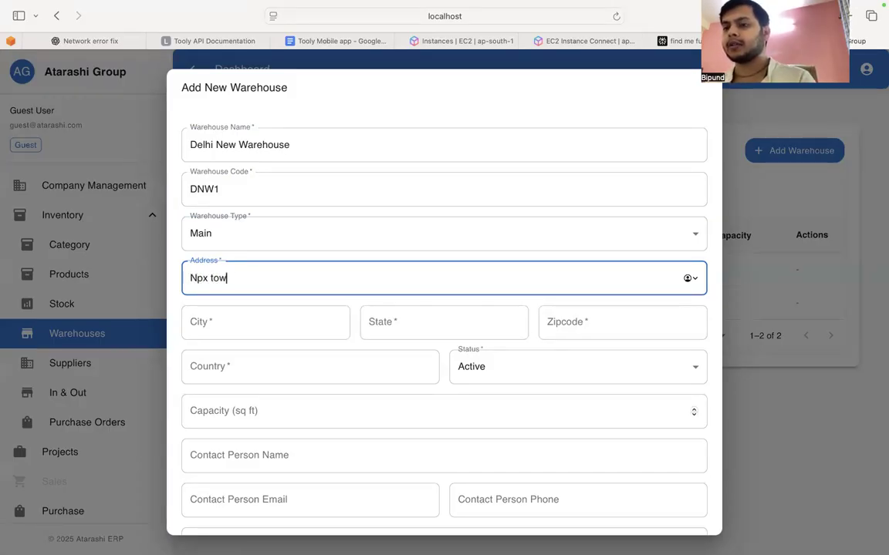
type("er noida se")
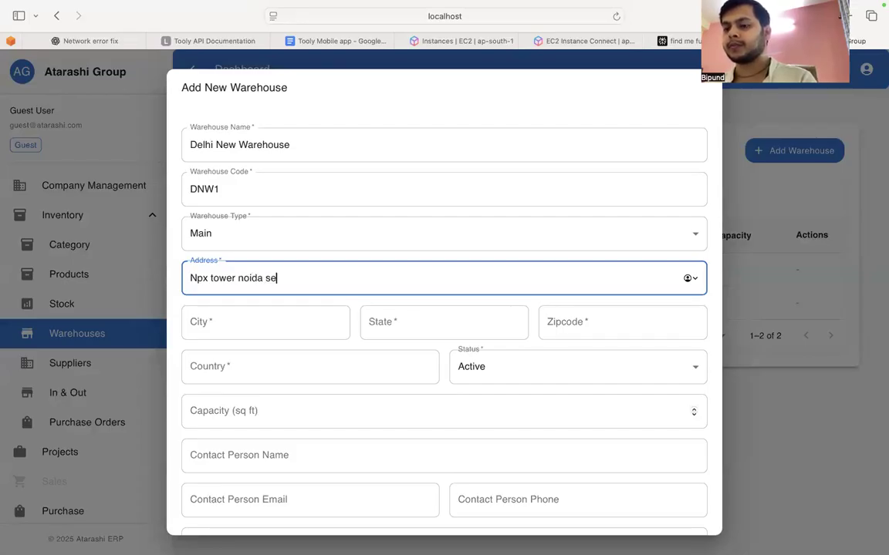
type("ctor 153")
Step: Fill in the warehouse's city, state, zip code and country
key("Tab")
type("Delhi")
key("Tab")
type("de")
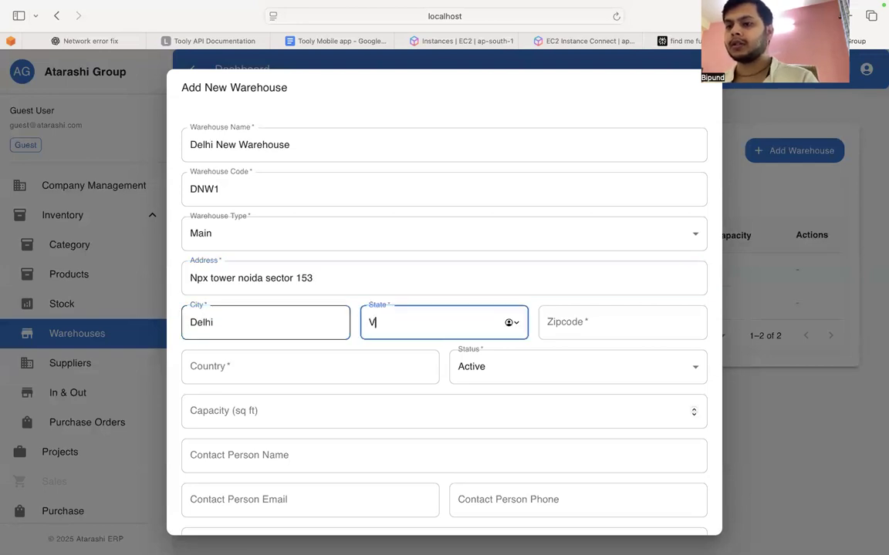
type("lhi")
key("Tab")
type("390029")
left_click(219, 365)
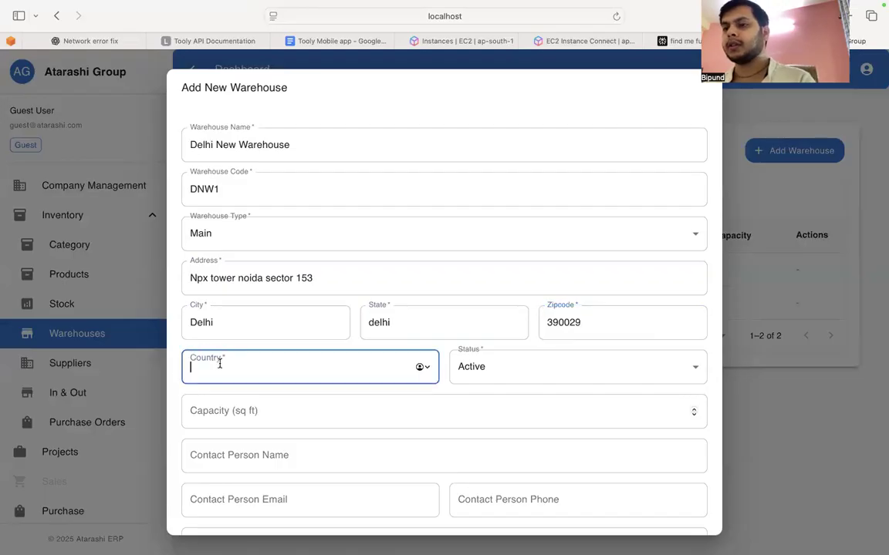
type("india")
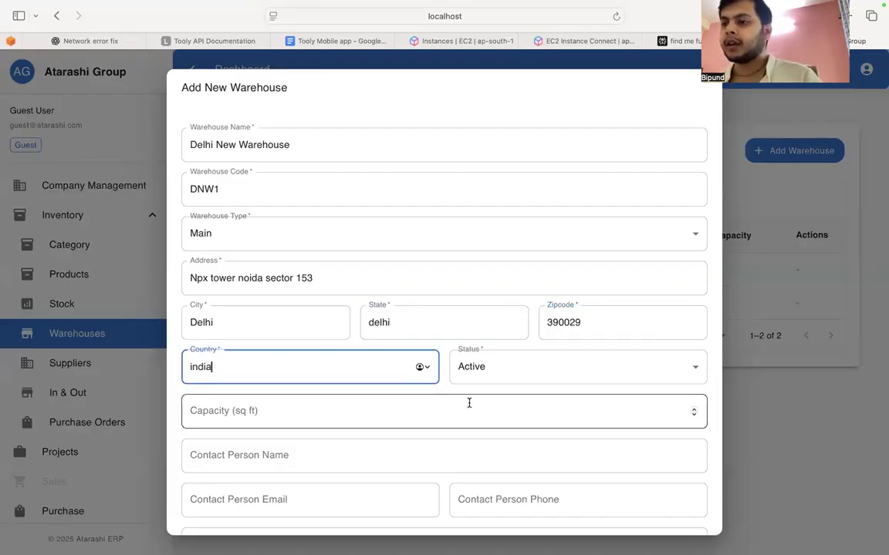
Step: Choose Active as the warehouse status and set its capacity to 100000 sq ft
left_click(528, 368)
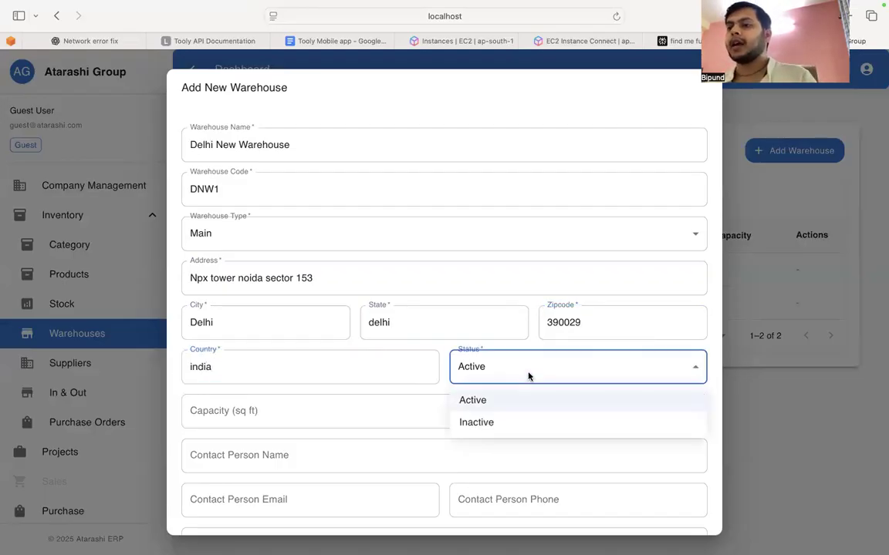
left_click(481, 405)
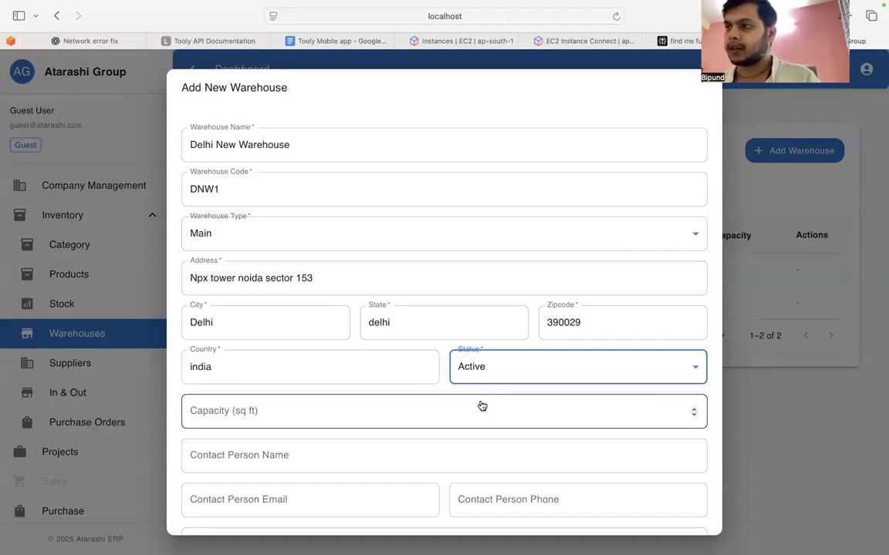
left_click(392, 409)
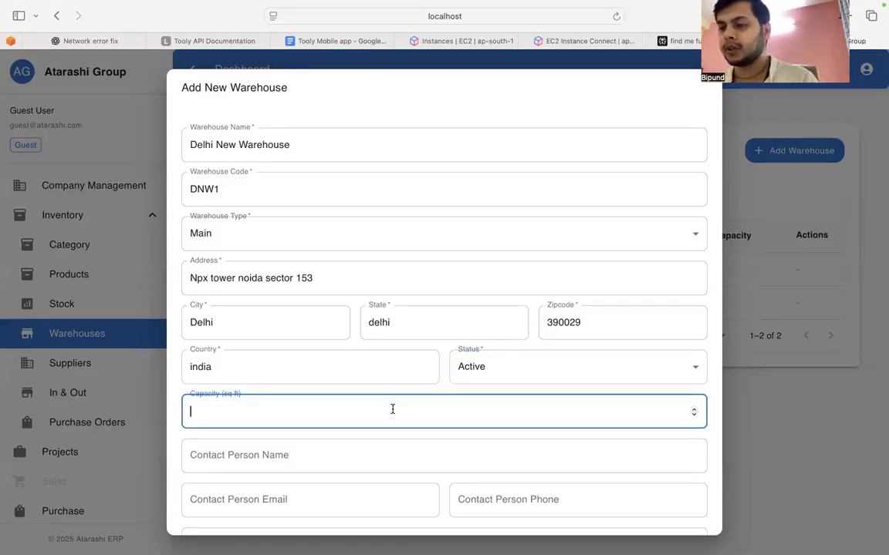
type("100000")
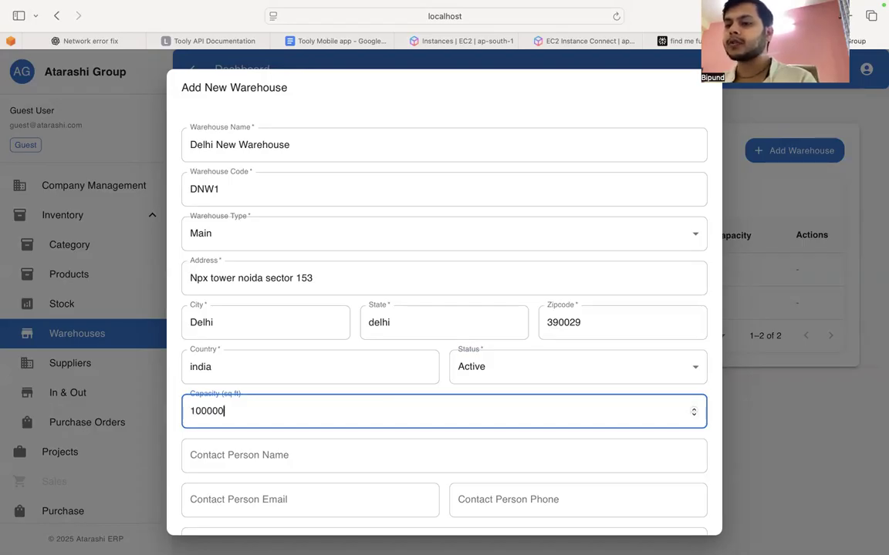
Step: Enter the warehouse contact person's name, e-mail address and phone number
scroll(309, 383, "down", 3)
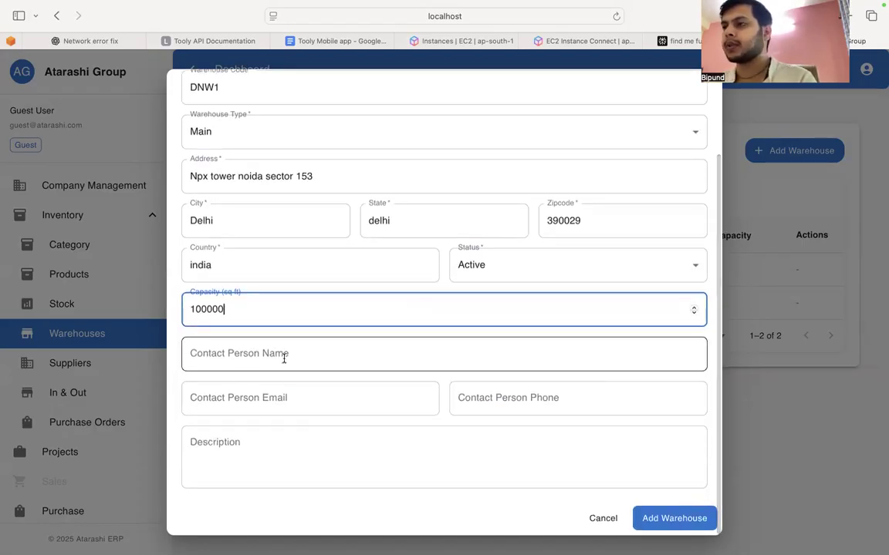
left_click(283, 358)
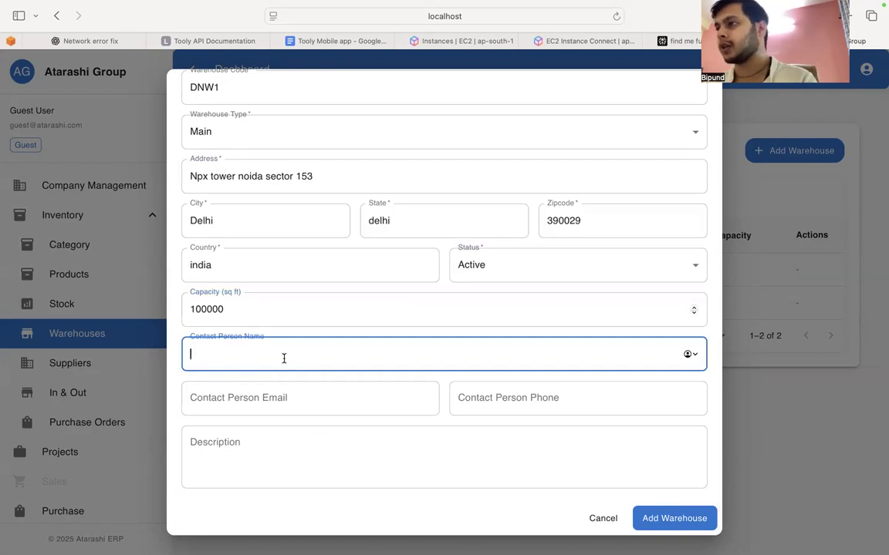
type("delhi")
key("super+BackSpace")
type("darshan")
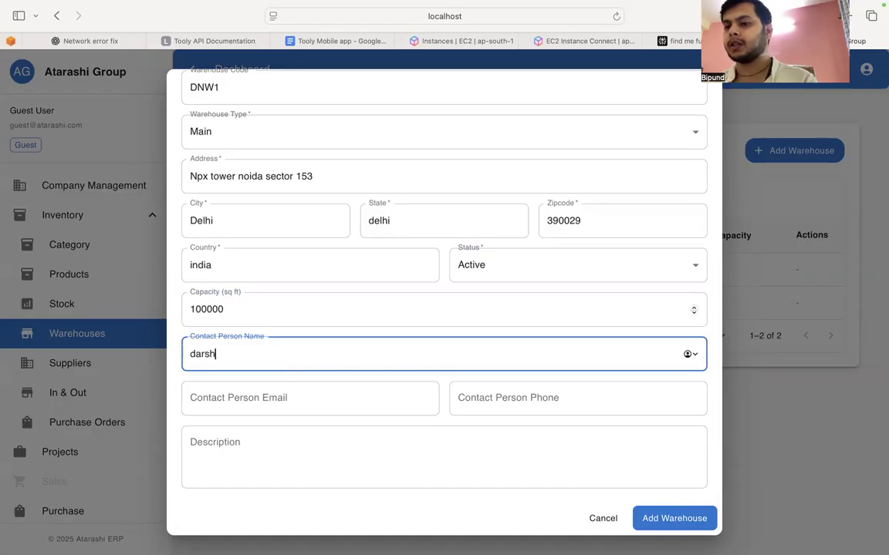
key("Tab")
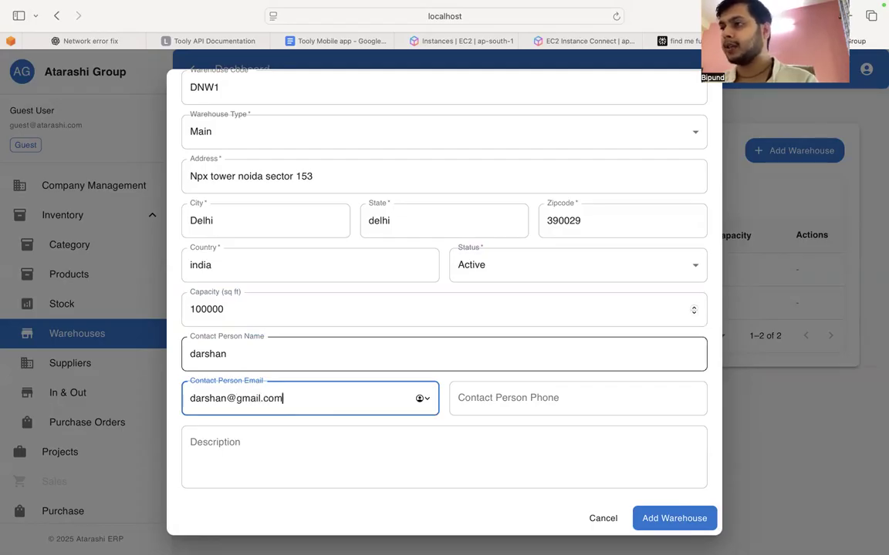
left_click(504, 409)
type("83918682")
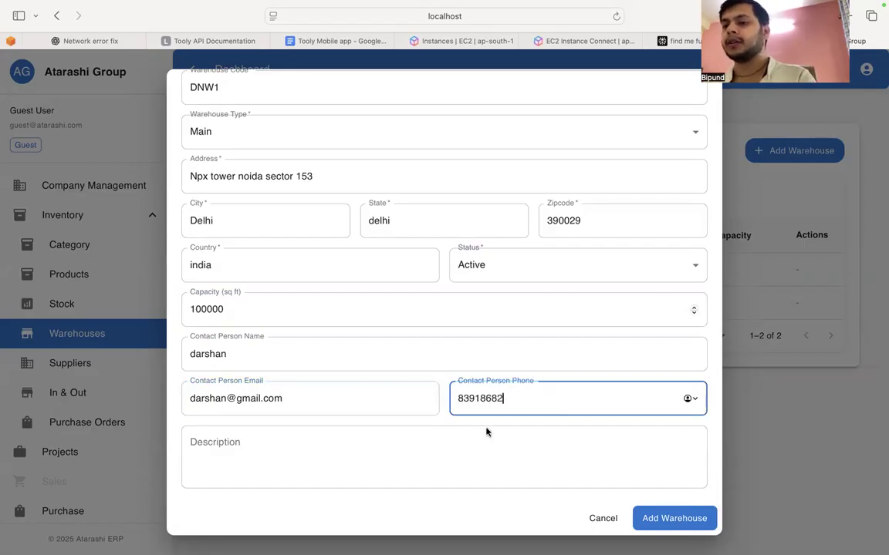
Step: Enter the warehouse description "kjbvd" and add the warehouse
left_click(448, 456)
type("kjbvd")
scroll(587, 432, "up", 3)
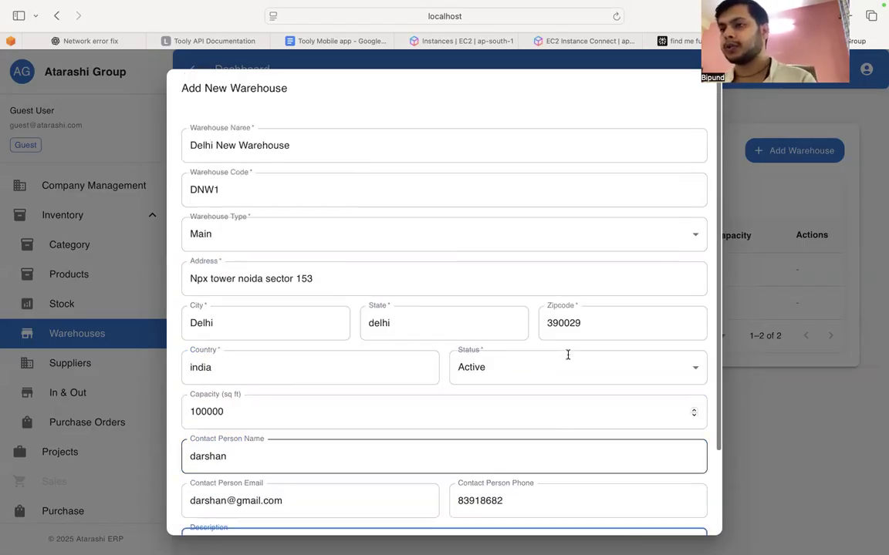
scroll(615, 420, "down", 4)
left_click(661, 519)
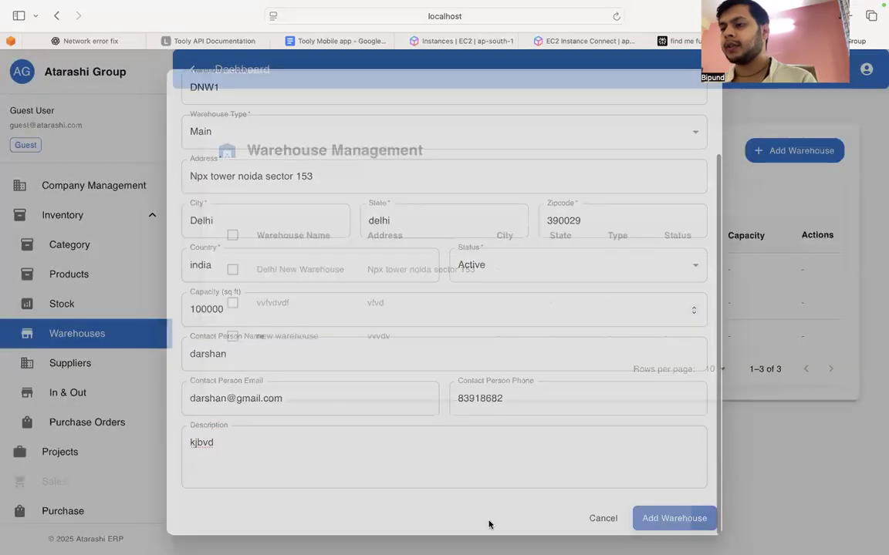
Step: Reload the Warehouse Management page and expand the Inventory section
left_click_drag(255, 273, 341, 275)
key("super+r")
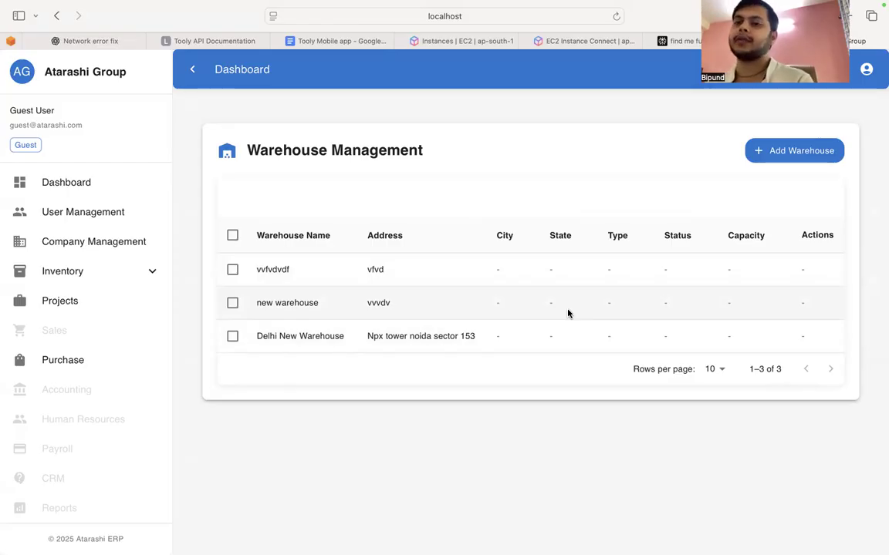
left_click(105, 280)
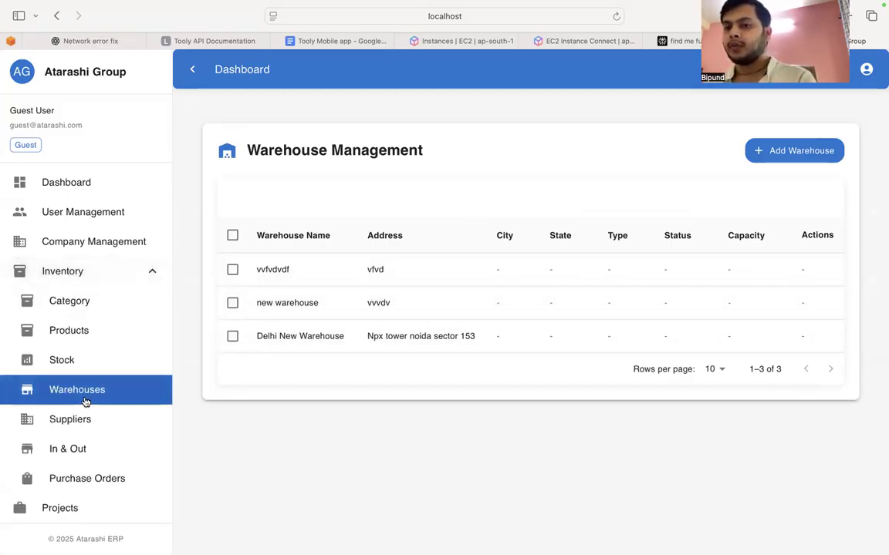
Step: Start a new supplier in the inventory's supplier list and enter the supplier name and registration ID
scroll(59, 402, "down", 2)
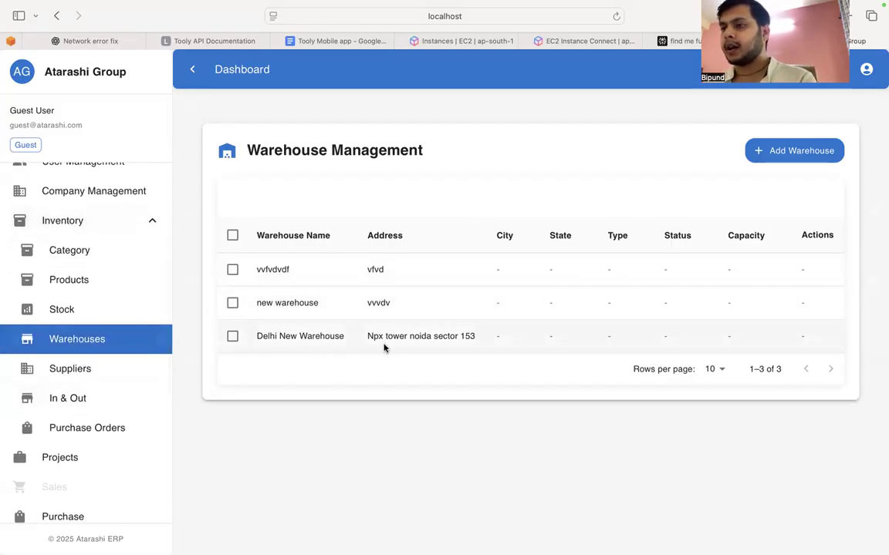
left_click(87, 375)
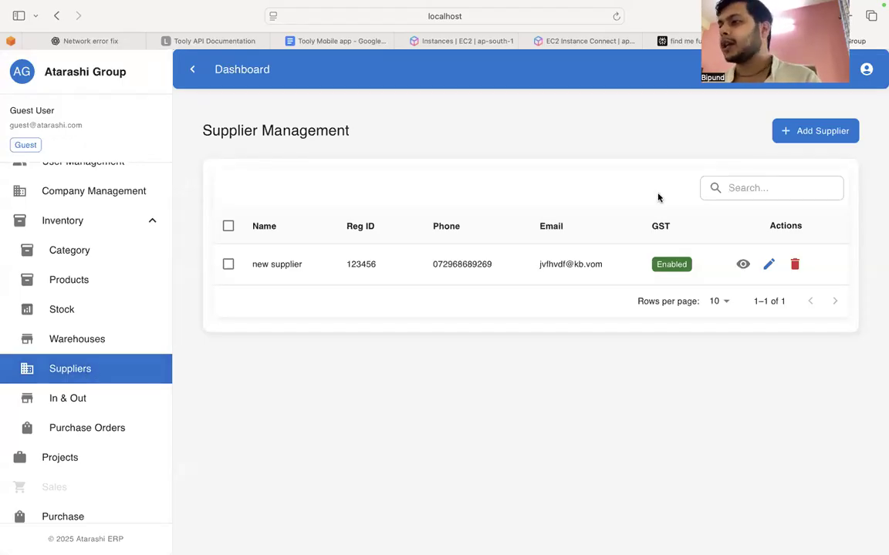
left_click(800, 142)
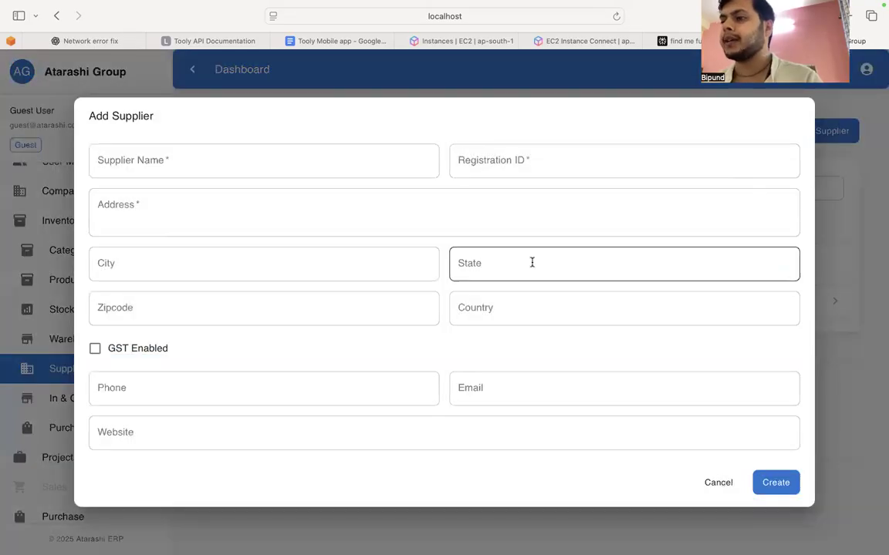
left_click(300, 166)
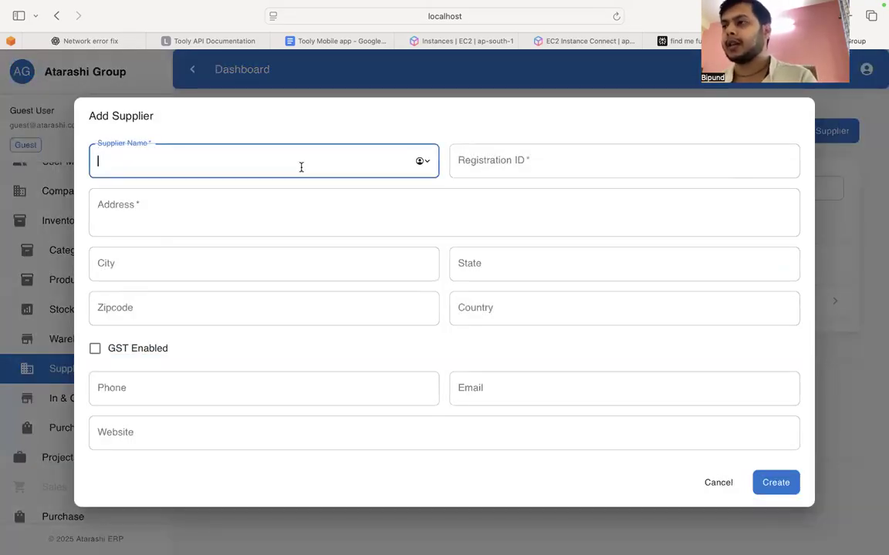
type("amit")
key("Tab")
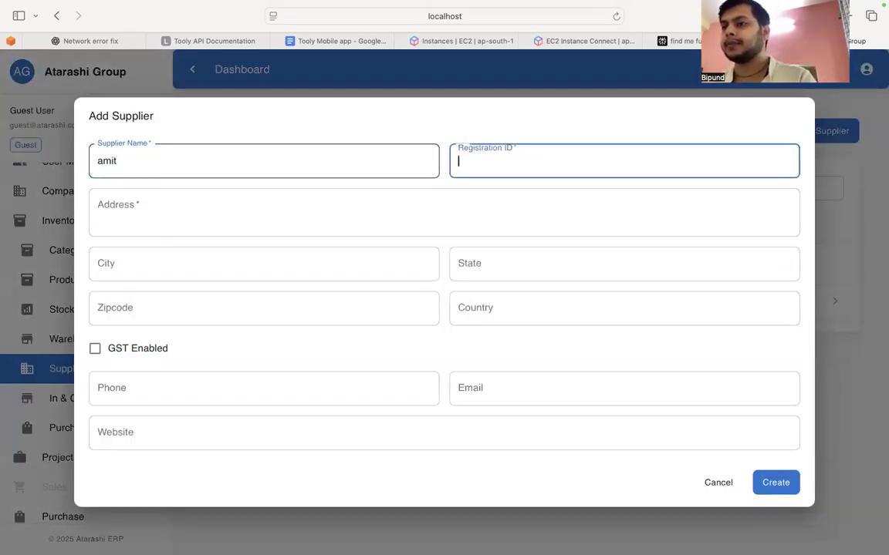
type("bjvbhd99")
Step: Fill in the supplier's address, city, state, zipcode and country
left_click(243, 190)
type("kjdbvjdbvdj")
left_click(200, 257)
type("cdjv")
key("Tab")
type("kjbkjb")
key("Tab")
type("kjbkjbkj")
key("Tab")
type("kjbkjbkj")
left_click(95, 348)
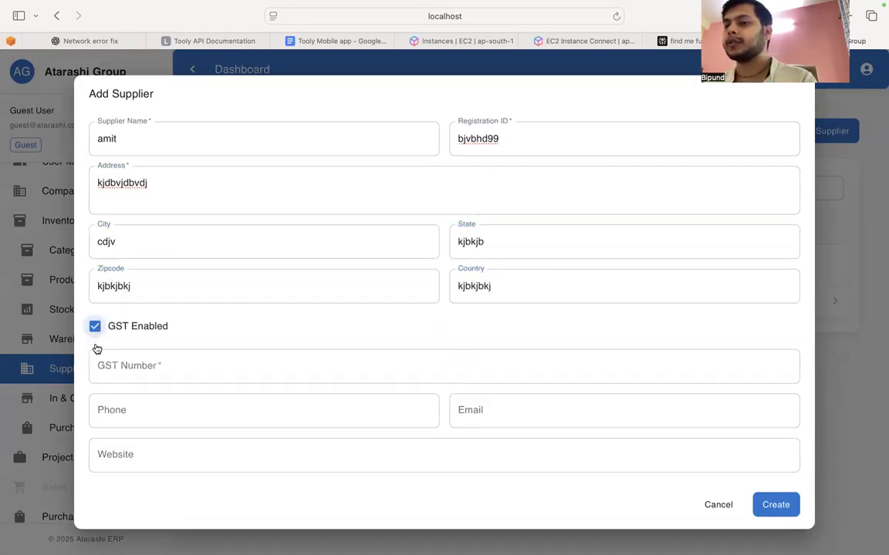
left_click(128, 351)
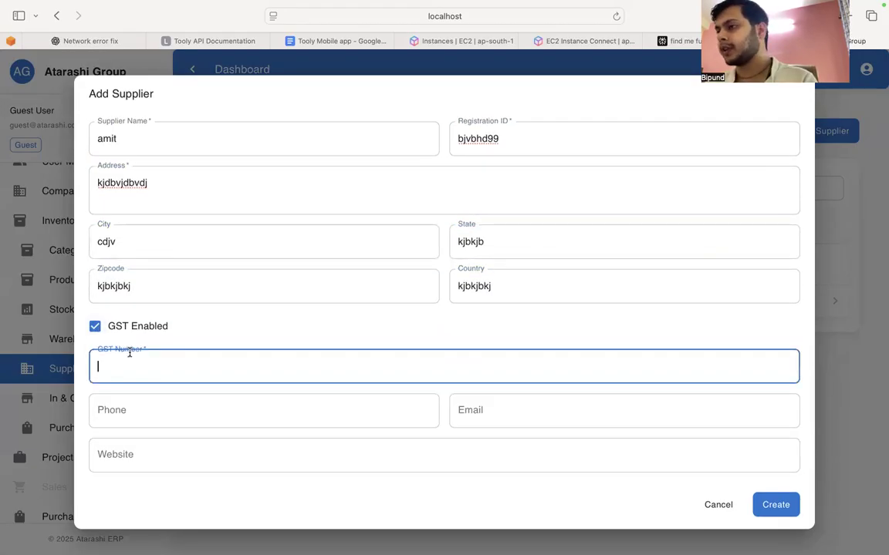
left_click(94, 327)
Step: Enter the supplier's phone number, e-mail address and website "kjbvdk.com", and create the supplier
left_click(122, 387)
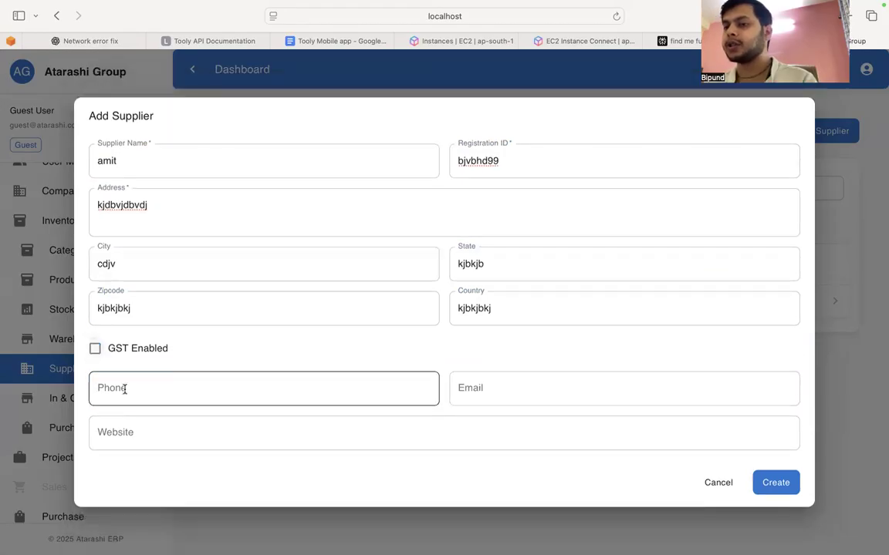
left_click(538, 380)
type("kjbjbv@kjb.com")
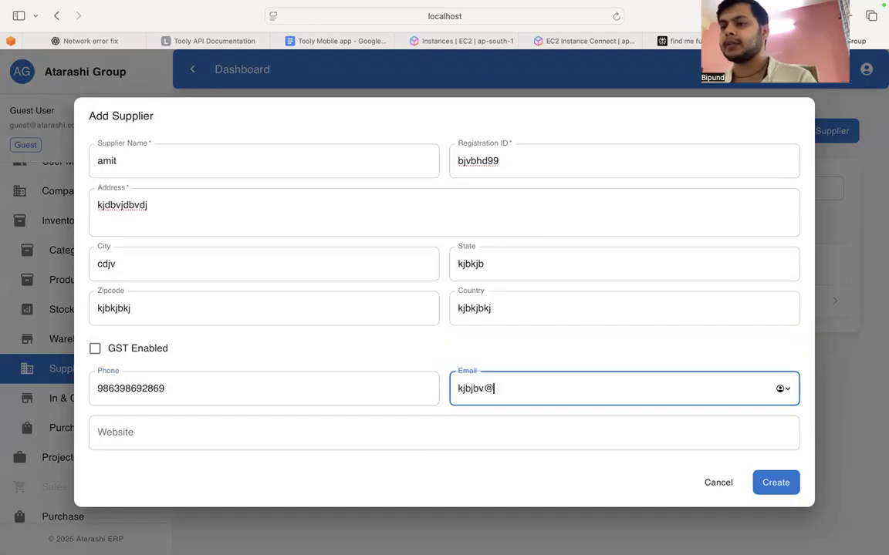
left_click(513, 417)
type("kjbvdk.com")
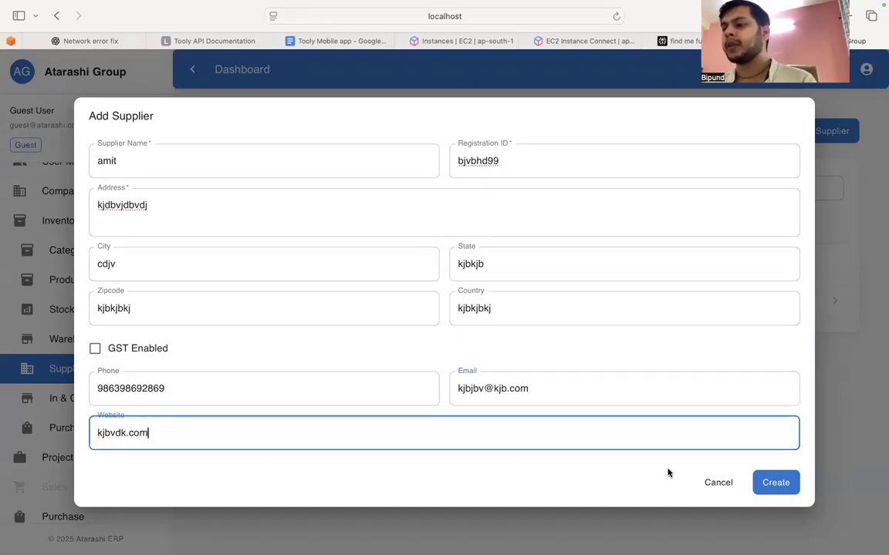
left_click(773, 481)
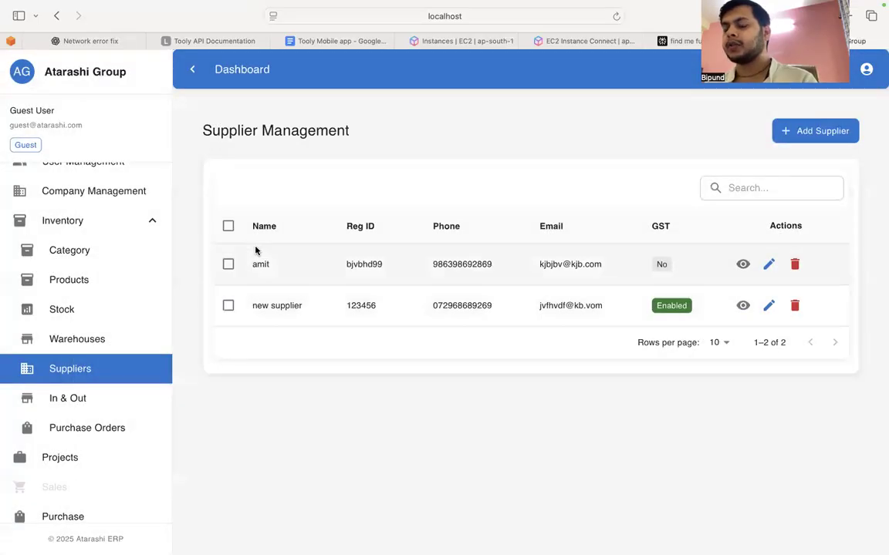
left_click_drag(252, 264, 311, 263)
left_click(360, 427)
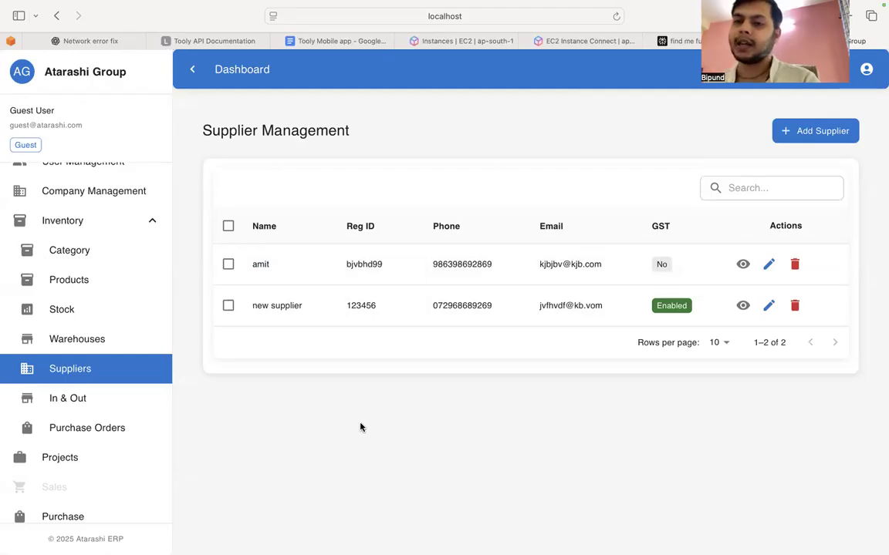
Step: Start a new stock entry for the project Moveet raipur with the category bolders
left_click(75, 316)
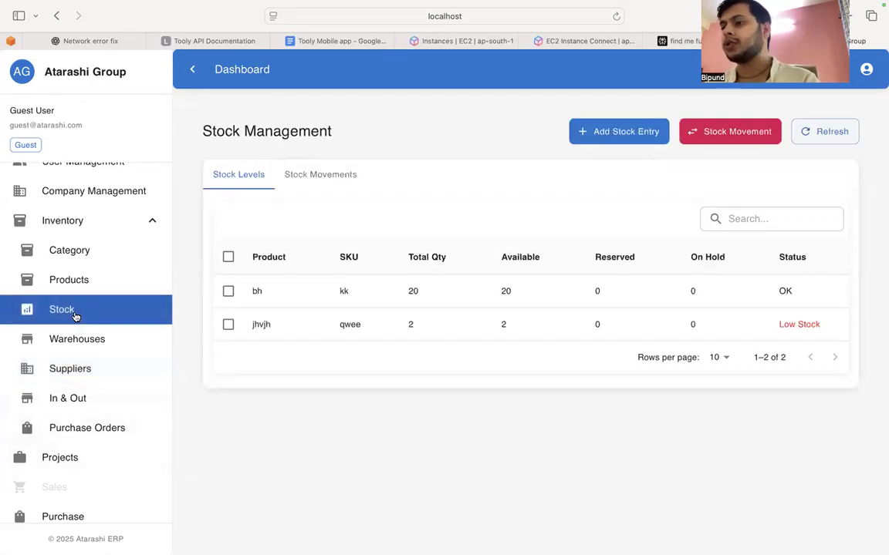
left_click(613, 132)
left_click(369, 147)
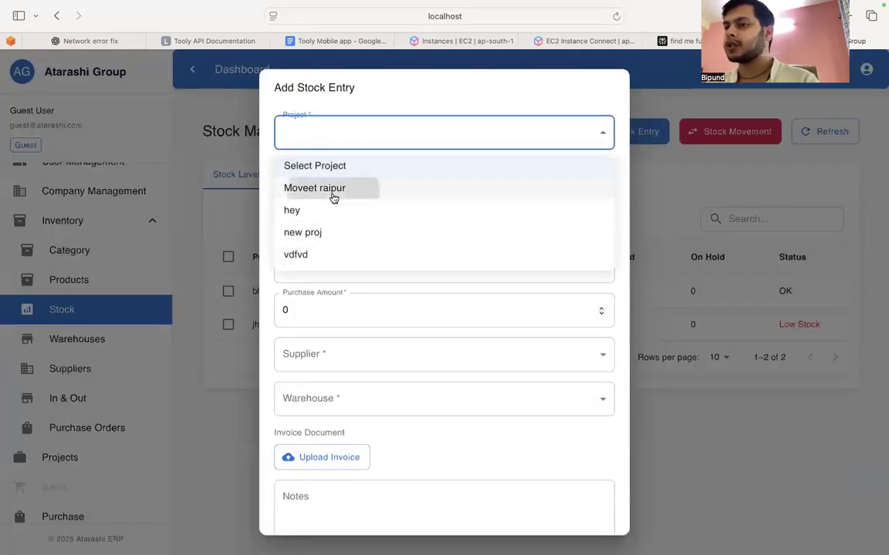
left_click(335, 191)
left_click(334, 183)
left_click(318, 232)
Step: Choose wire mesh (5y) as the product of the stock entry
left_click(322, 218)
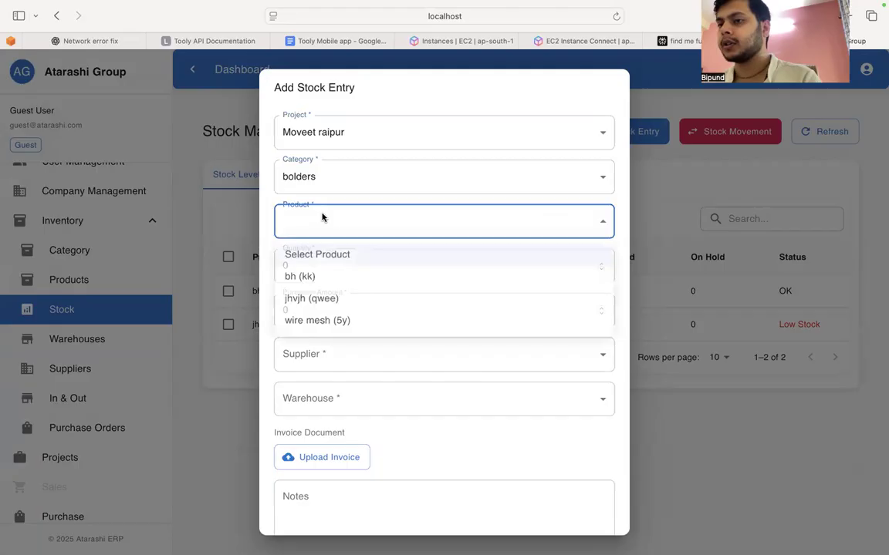
left_click(316, 284)
left_click(328, 230)
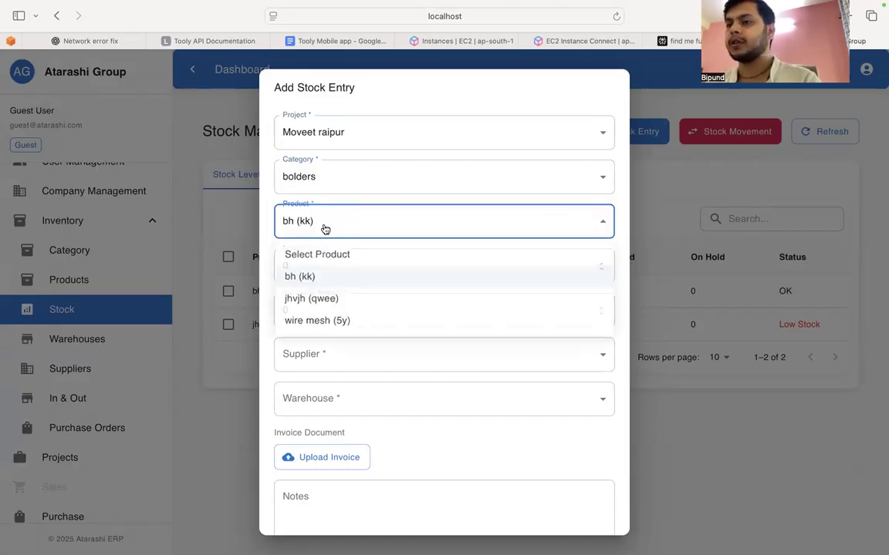
left_click(317, 318)
Step: Set the stock entry's quantity to 200 and its purchase amount to 4000
left_click(323, 266)
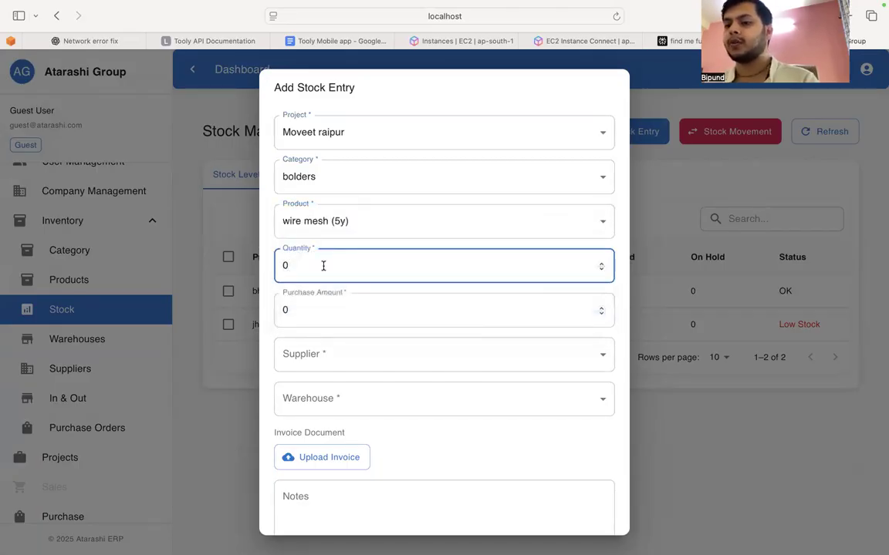
key("BackSpace")
type("200")
left_click(307, 303)
key("super+a")
type("4000")
Step: Choose the newly created supplier and Delhi New Warehouse for the stock entry
left_click(304, 353)
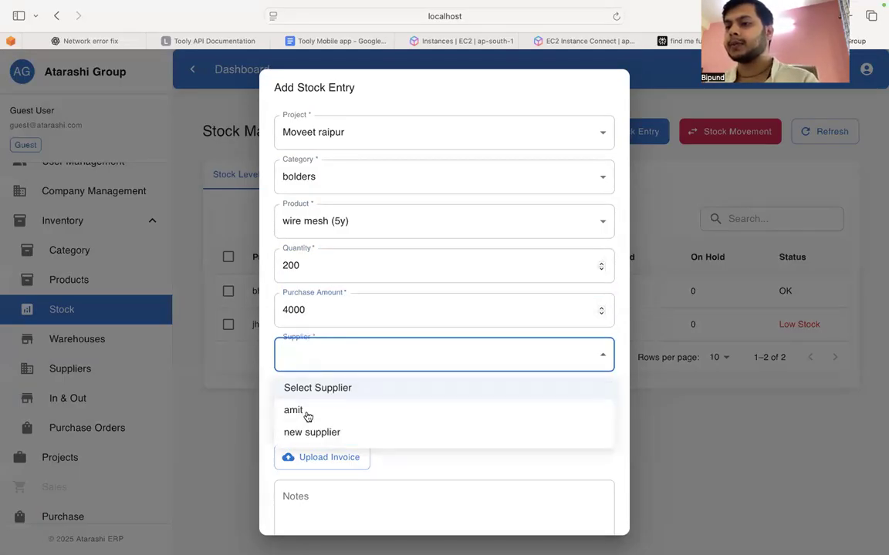
left_click(307, 414)
left_click(294, 405)
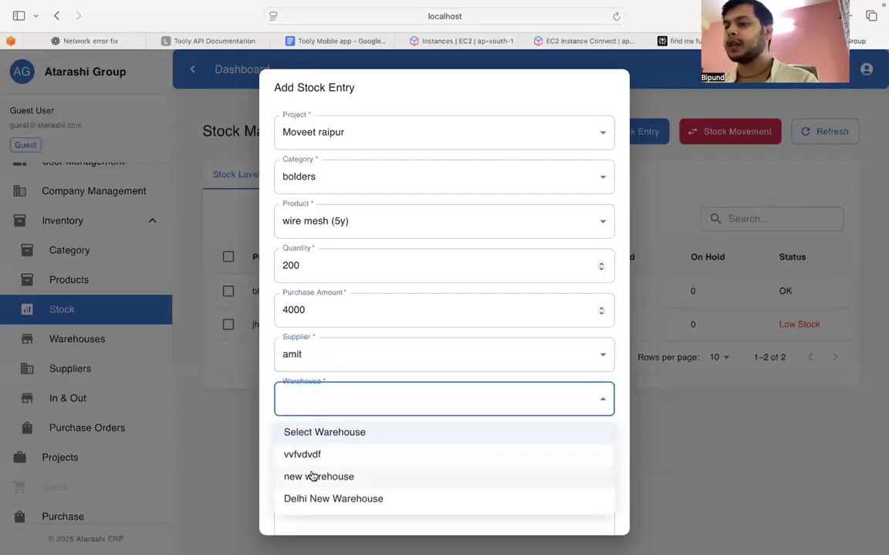
left_click(343, 499)
scroll(347, 431, "down", 2)
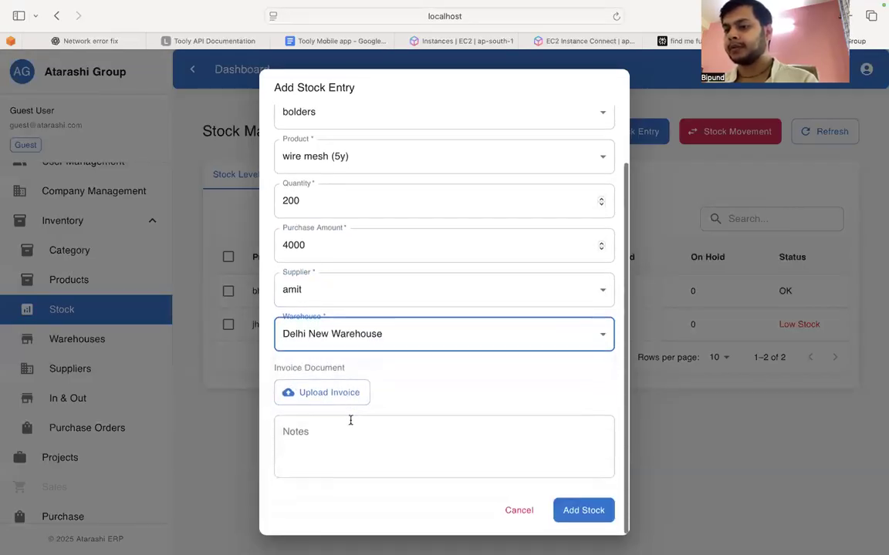
left_click(326, 404)
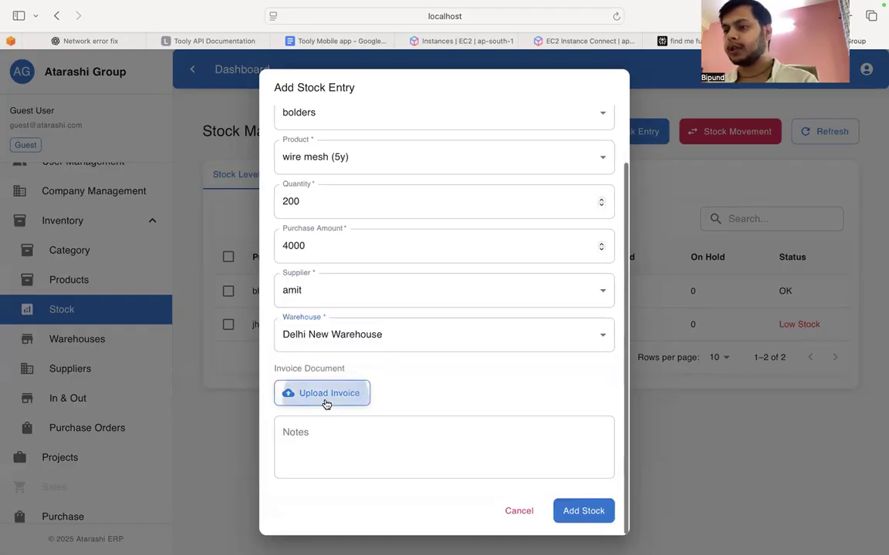
double_click(335, 238)
left_click(336, 440)
type("cd")
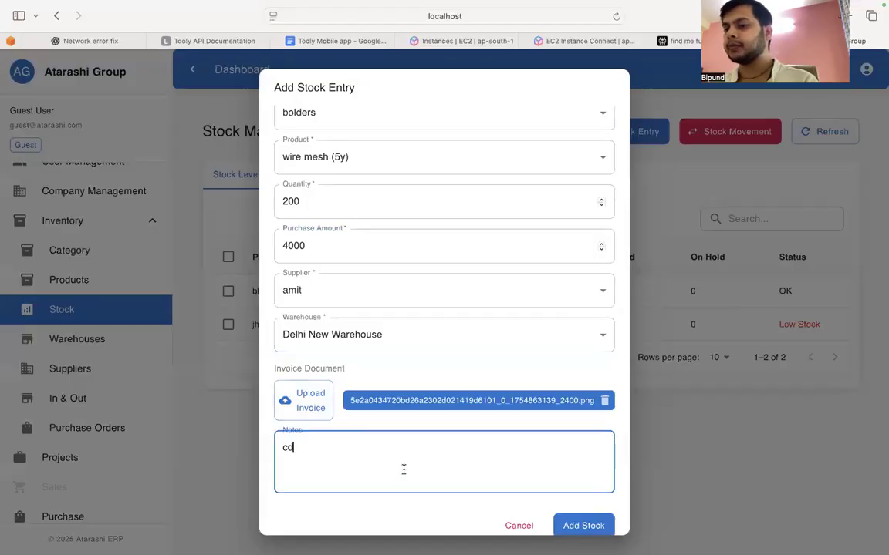
scroll(432, 478, "down", 1)
left_click(582, 509)
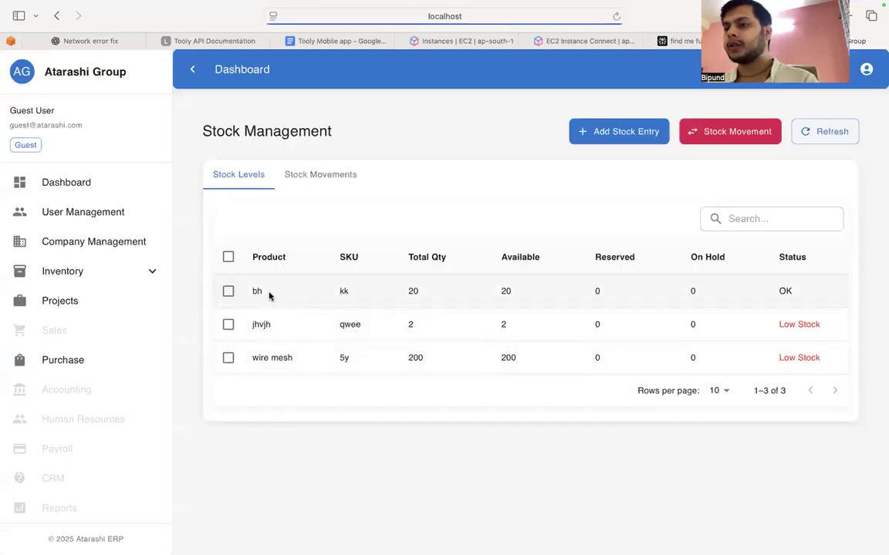
Step: Compare the total quantities, available quantities and status of the products in the stock levels list
double_click(784, 291)
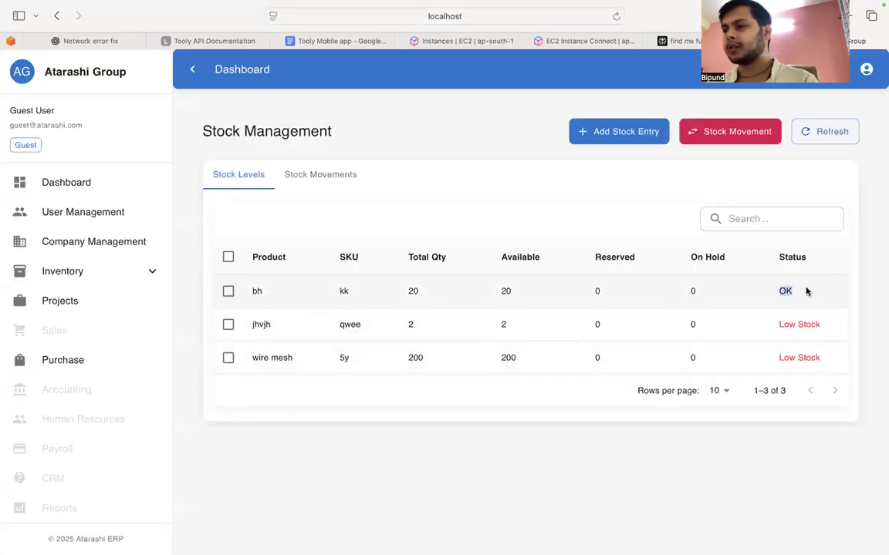
double_click(505, 291)
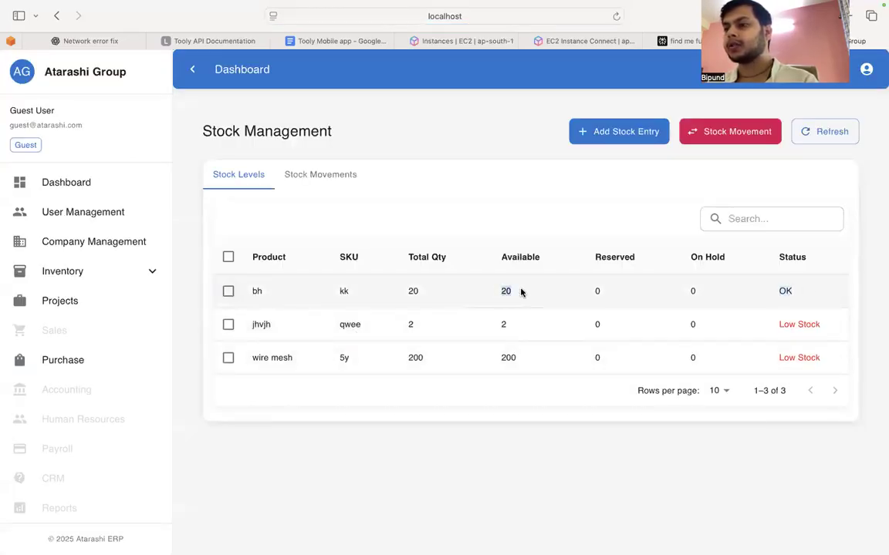
double_click(446, 294)
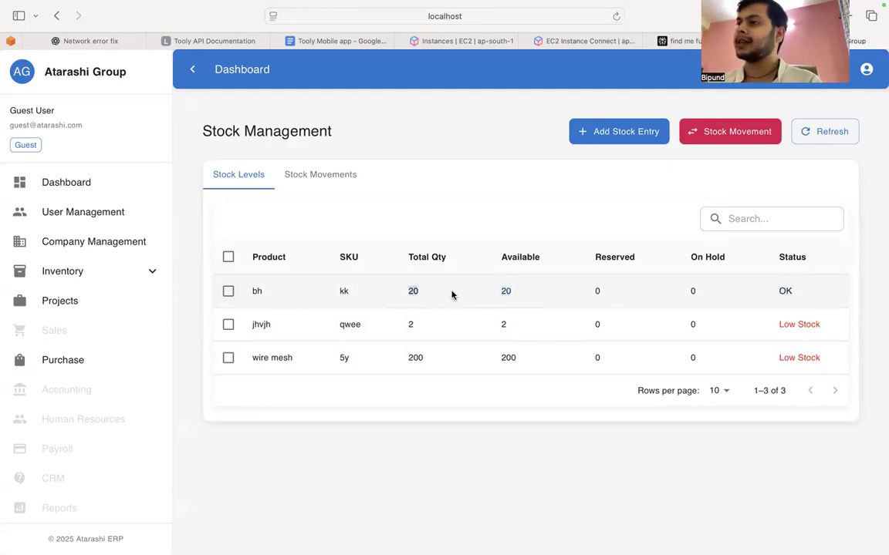
double_click(413, 358)
double_click(502, 328)
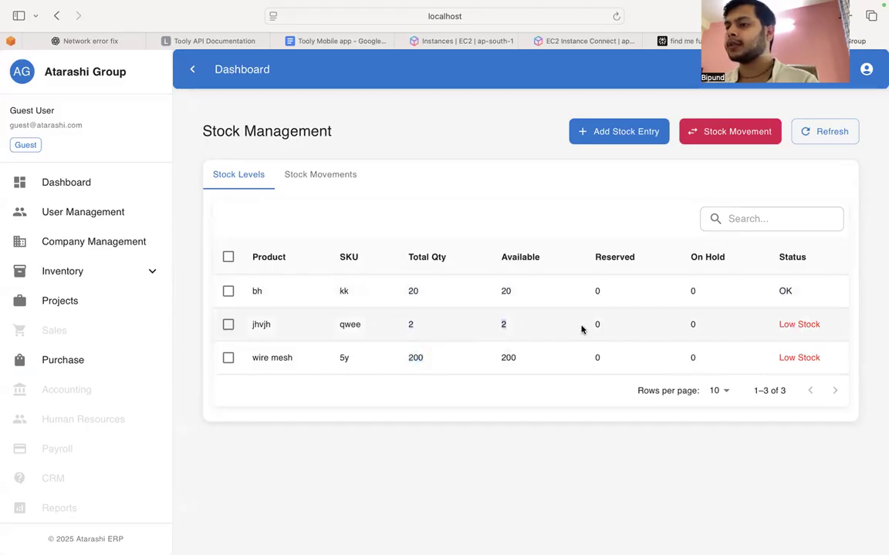
left_click_drag(781, 323, 840, 327)
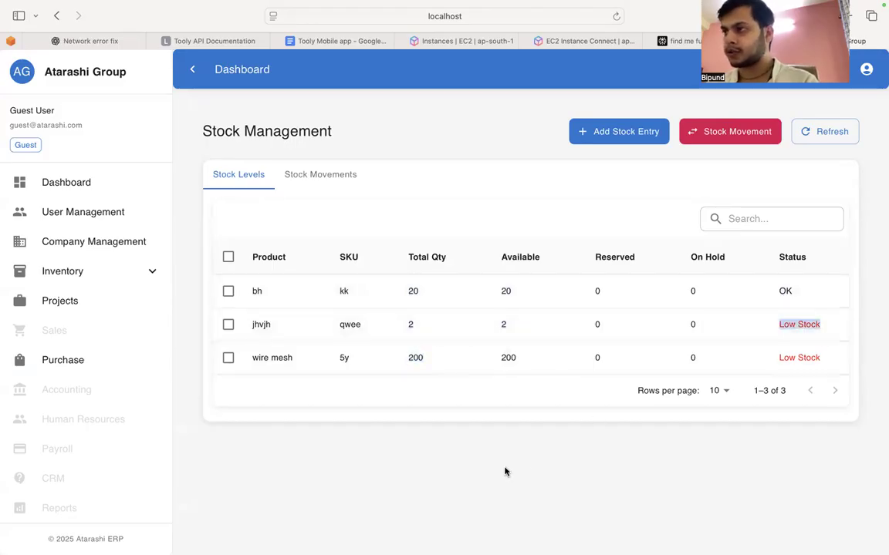
left_click(453, 476)
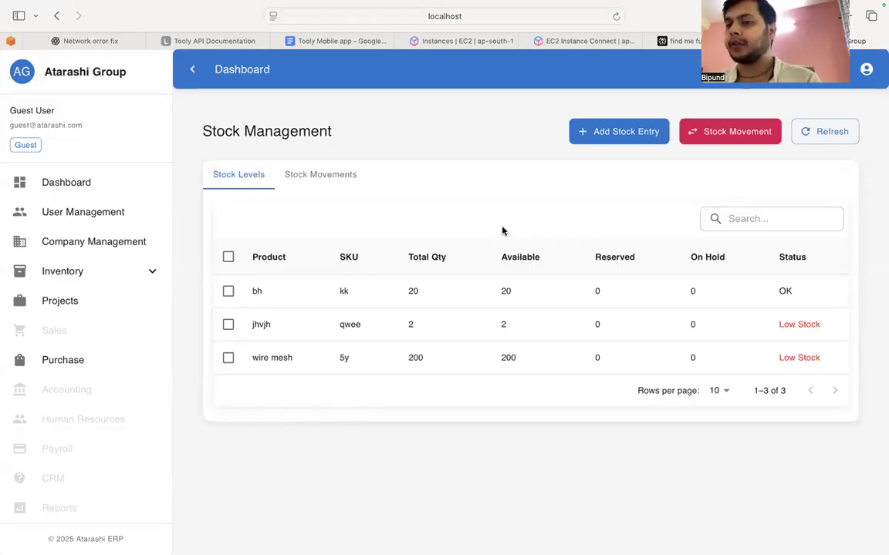
Step: Start a new In/Out transaction of type OUT (Stock Out)
left_click(78, 273)
scroll(95, 378, "down", 3)
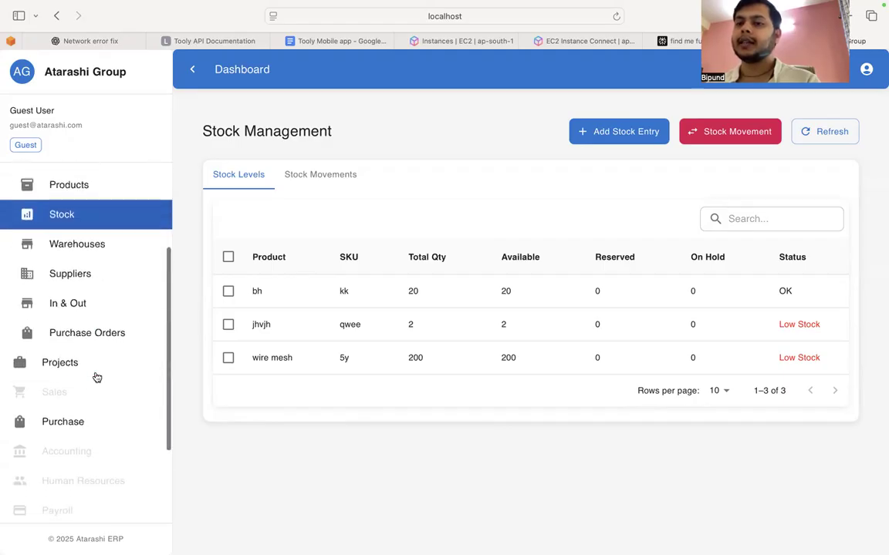
left_click(68, 308)
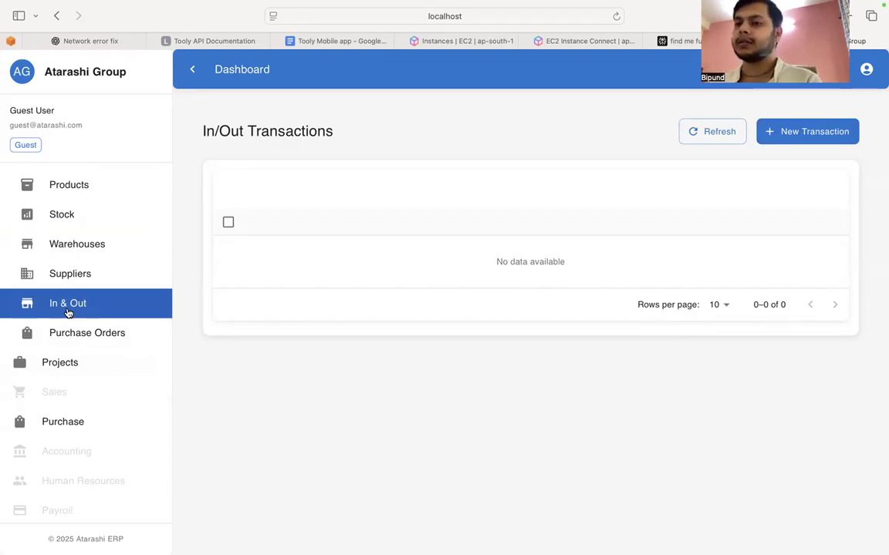
left_click(779, 135)
left_click(255, 145)
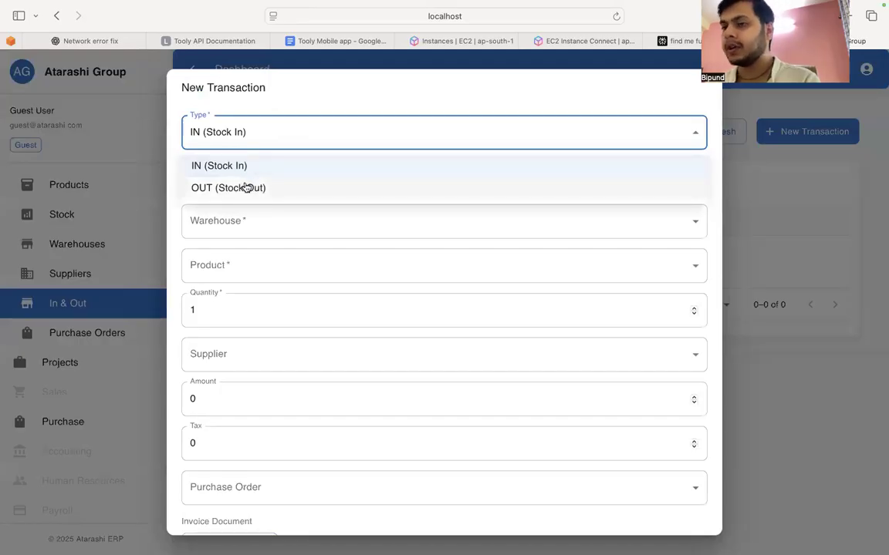
left_click(245, 189)
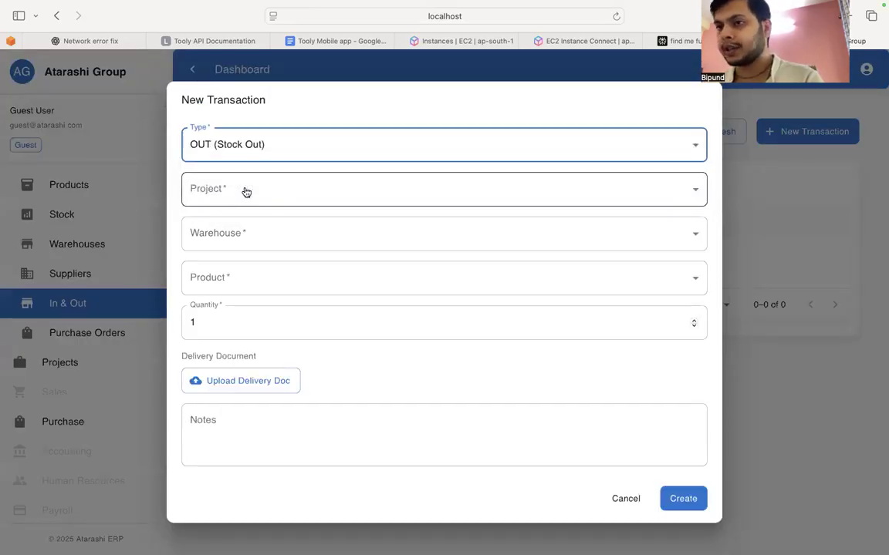
Step: Choose the project Moveet raipur and Delhi New Warehouse for the stock-out transaction
left_click(246, 192)
left_click(235, 242)
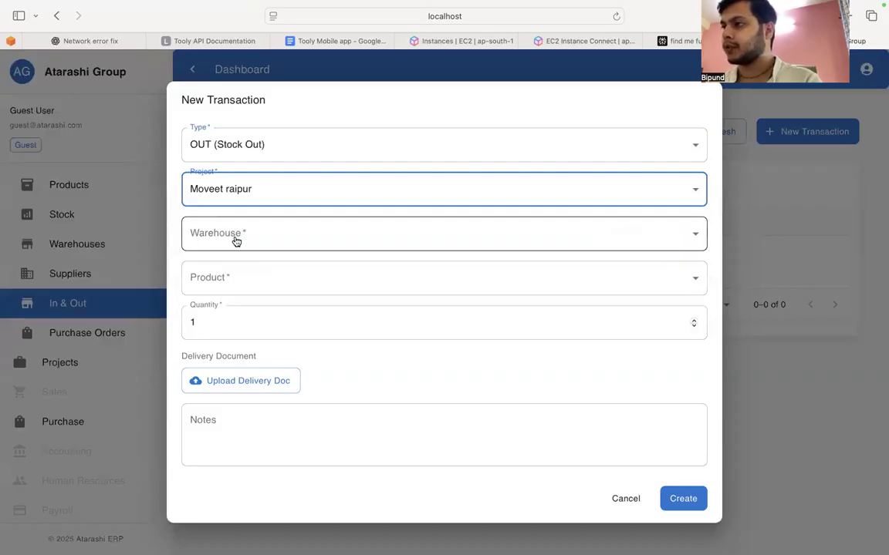
left_click(236, 242)
left_click(233, 333)
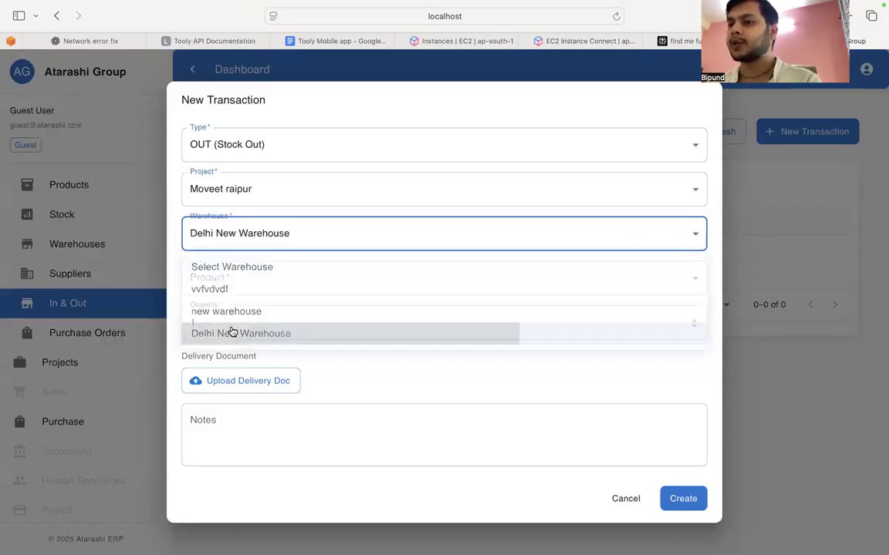
Step: Try to create the stock-out transaction for the product wire mesh with a quantity of 4
left_click(240, 282)
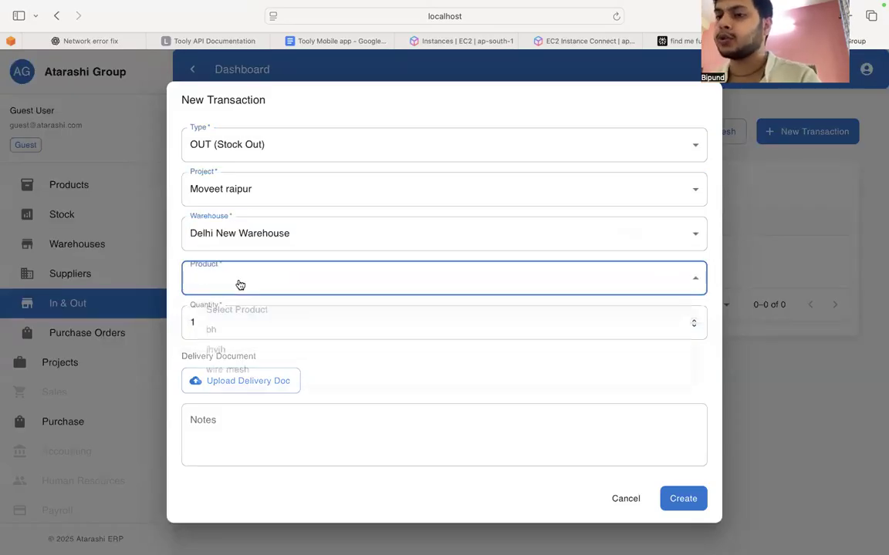
left_click(225, 378)
left_click(230, 320)
key("super+a")
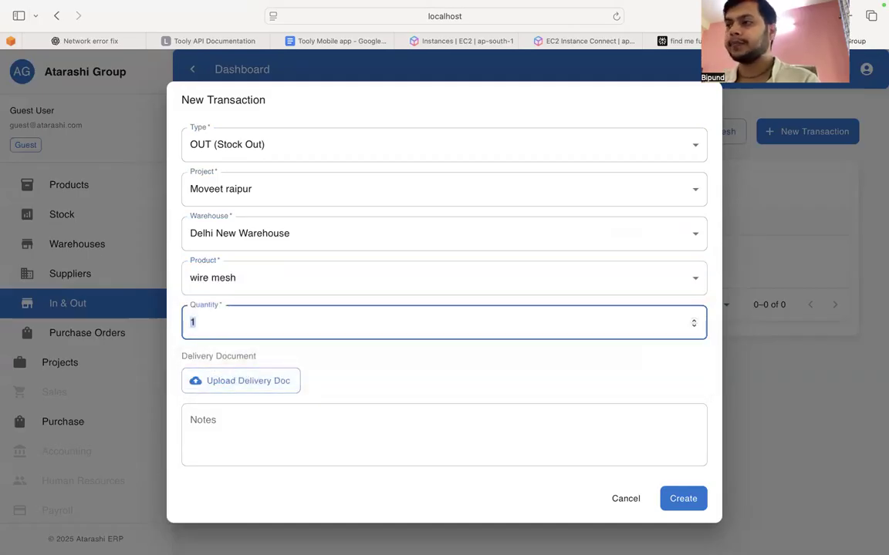
type("4")
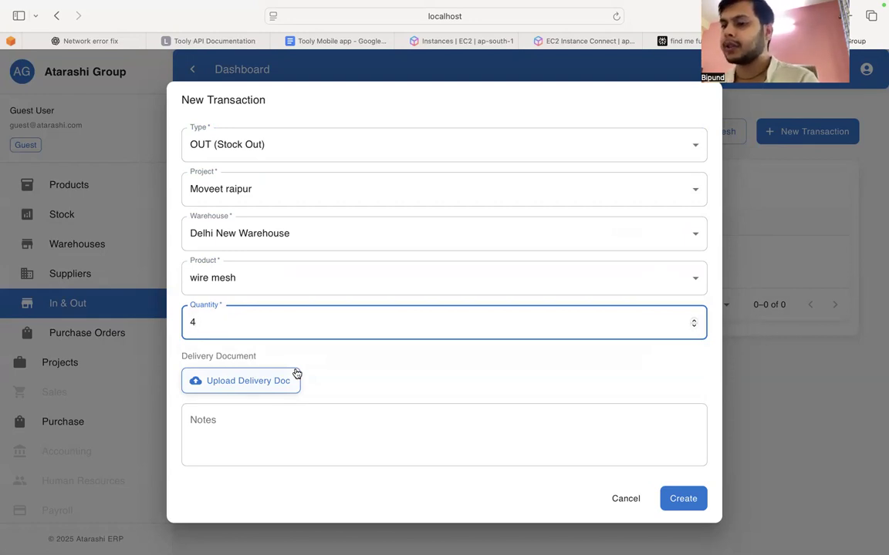
left_click(345, 437)
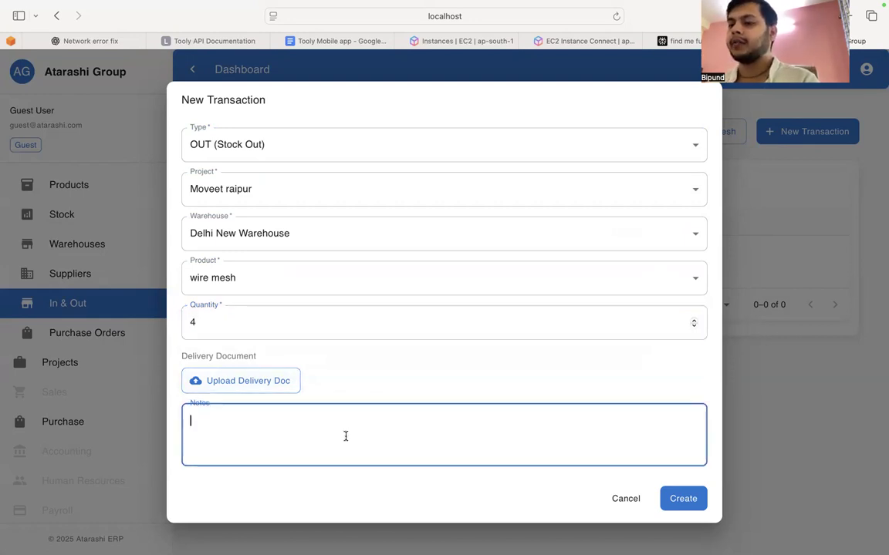
left_click(673, 499)
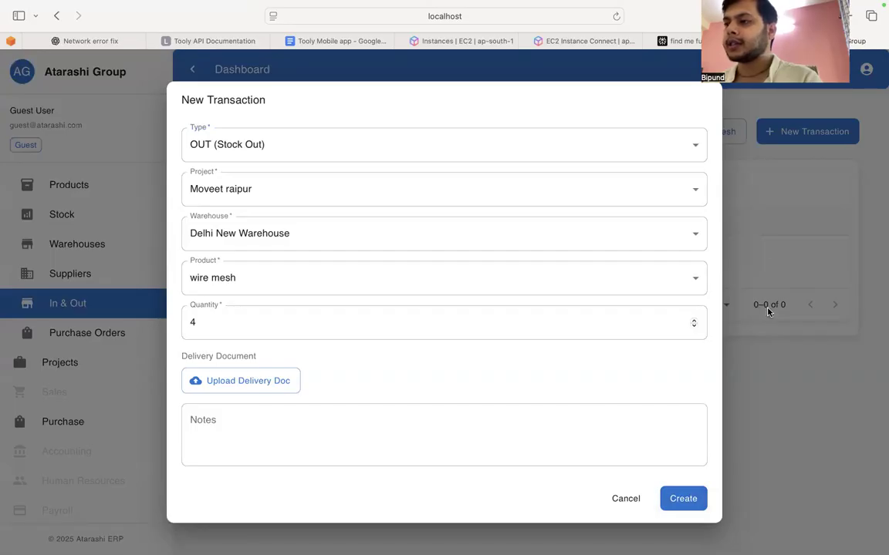
Step: Resubmit the transaction, examine the failed inout request's response in the web inspector's network log, and discard the transaction
right_click(767, 210)
left_click(789, 297)
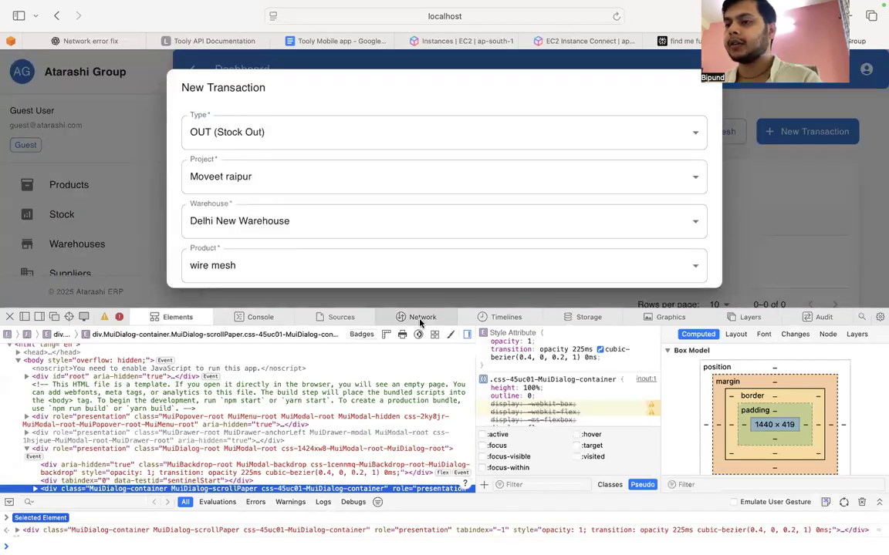
left_click(420, 322)
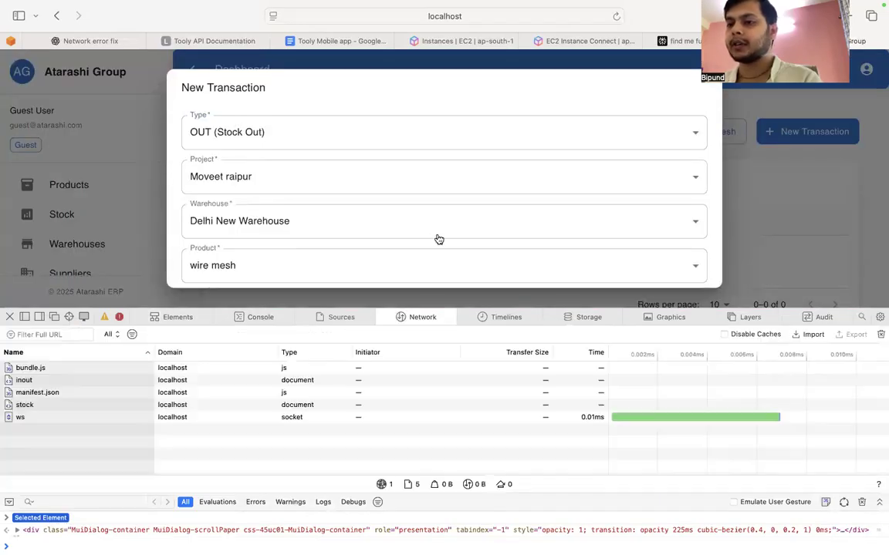
scroll(692, 272, "down", 5)
left_click(683, 261)
left_click(116, 380)
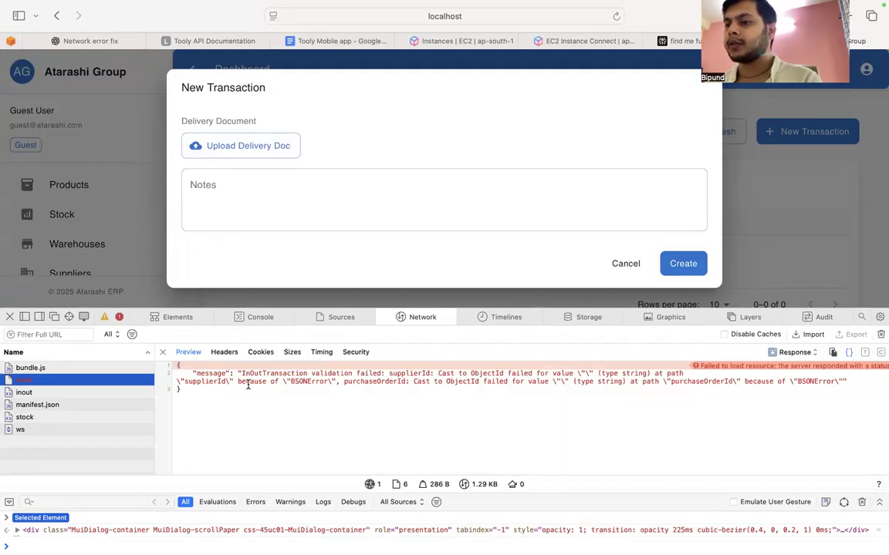
left_click(216, 304)
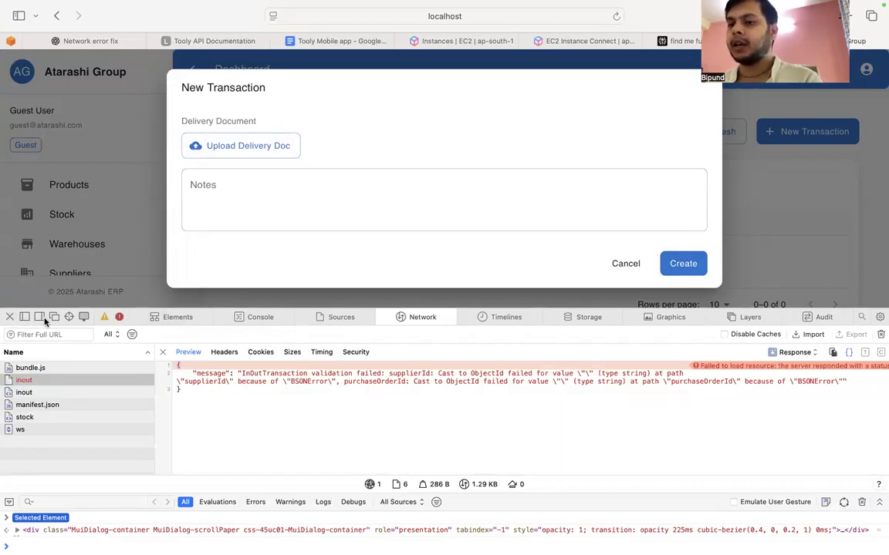
left_click(9, 317)
left_click(623, 500)
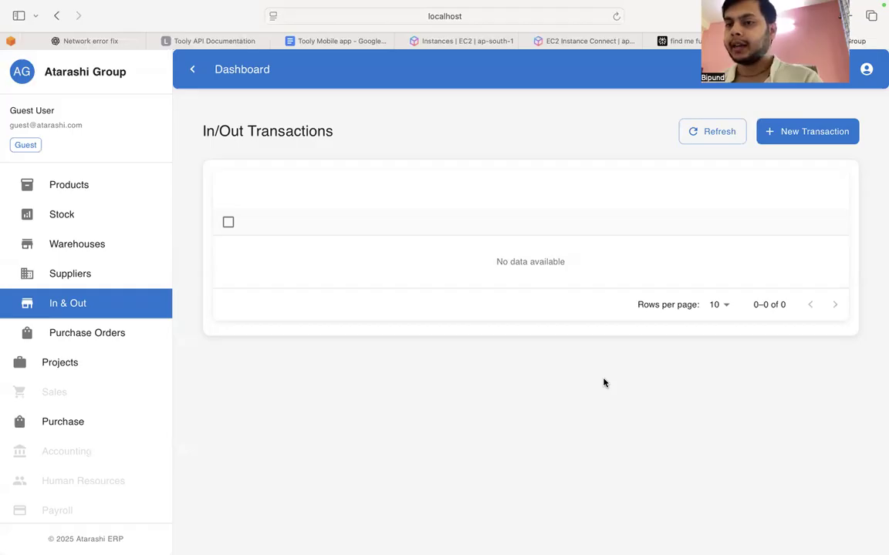
Step: Start a new purchase order, entering its order number and choosing Supplier B as the supplier
left_click(62, 430)
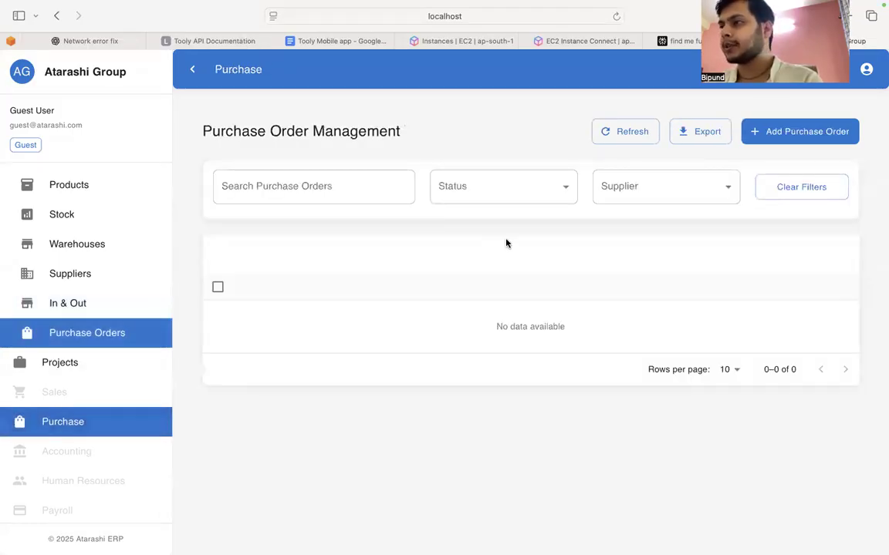
left_click(809, 133)
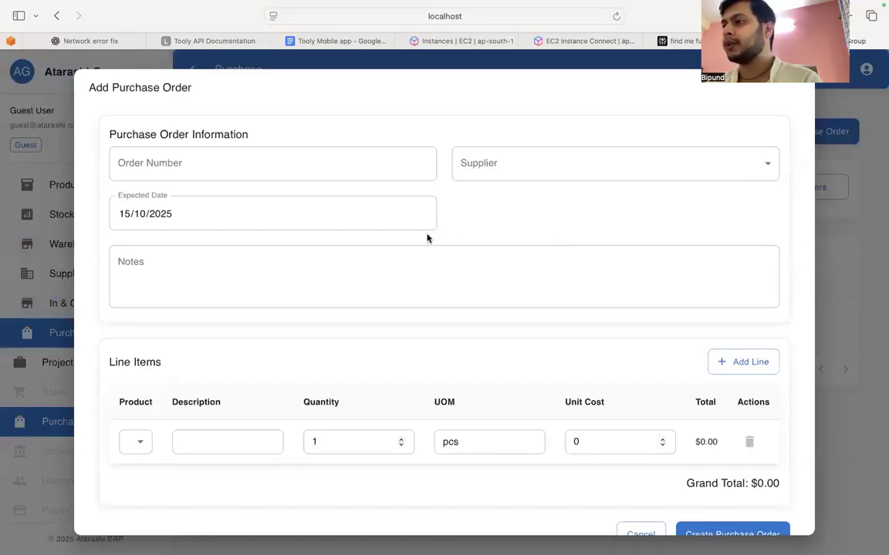
left_click(525, 157)
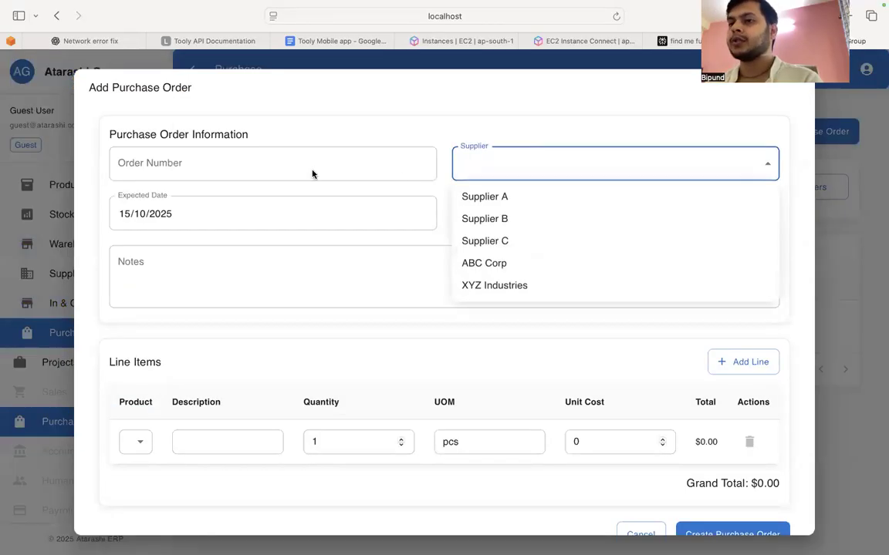
left_click(307, 163)
type("dfvdfv")
left_click(543, 176)
left_click(501, 217)
Step: Set the purchase order's expected date to 31/10/2025 and enter the note "vfdvd"
left_click(333, 218)
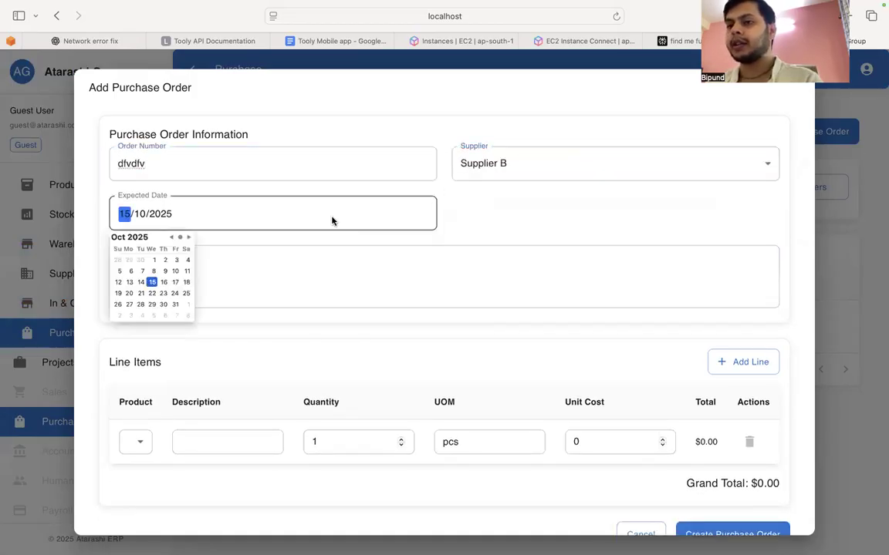
left_click(175, 304)
left_click(232, 278)
type("vfdvd")
Step: Fill the line item with wire mesh, quantity 30 and unit cost 4000, and submit the purchase order
scroll(233, 281, "down", 1)
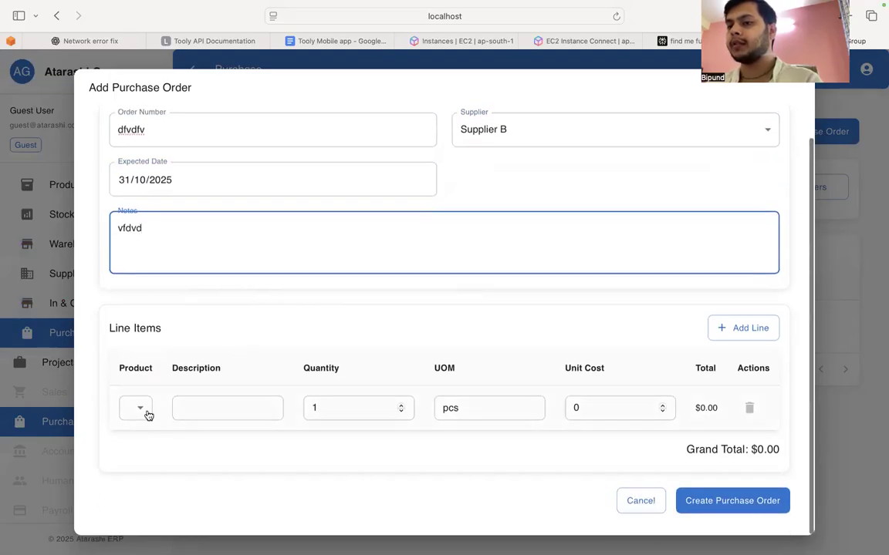
left_click(140, 410)
left_click(138, 481)
double_click(351, 407)
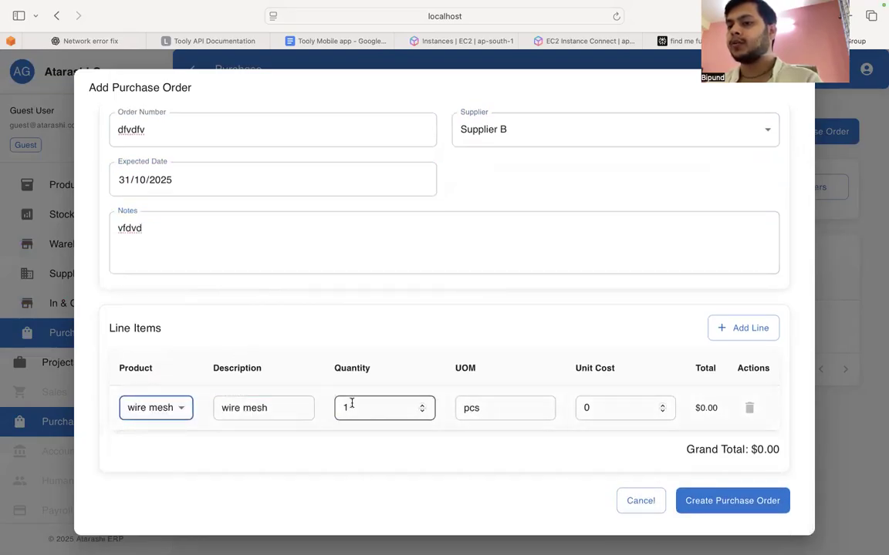
type("30")
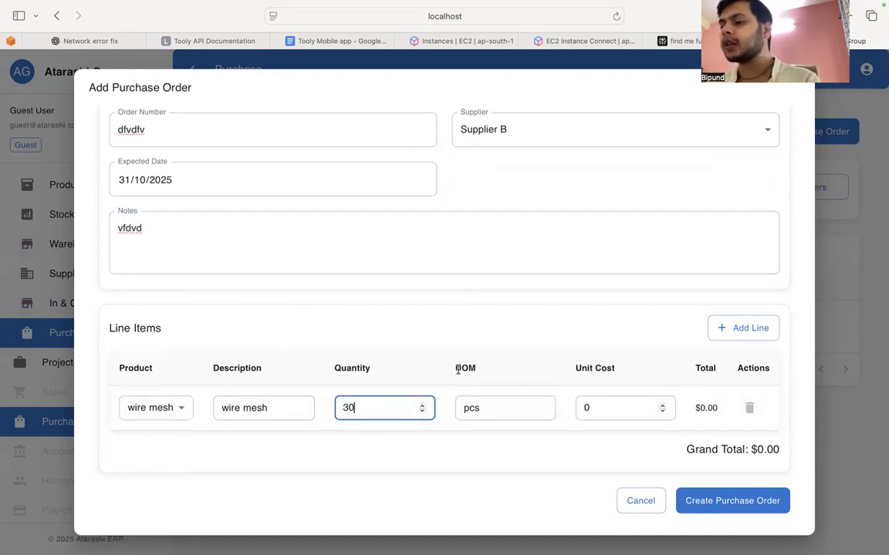
left_click(483, 405)
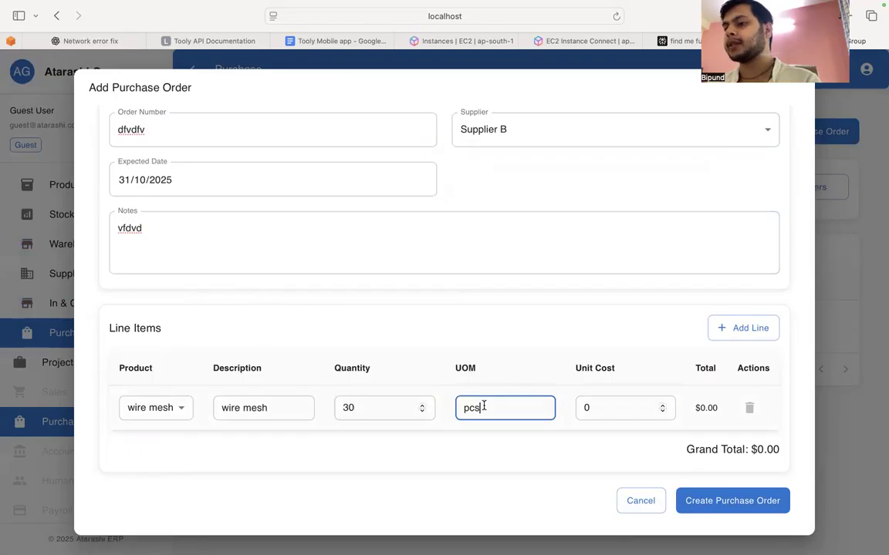
left_click(605, 408)
type("4000")
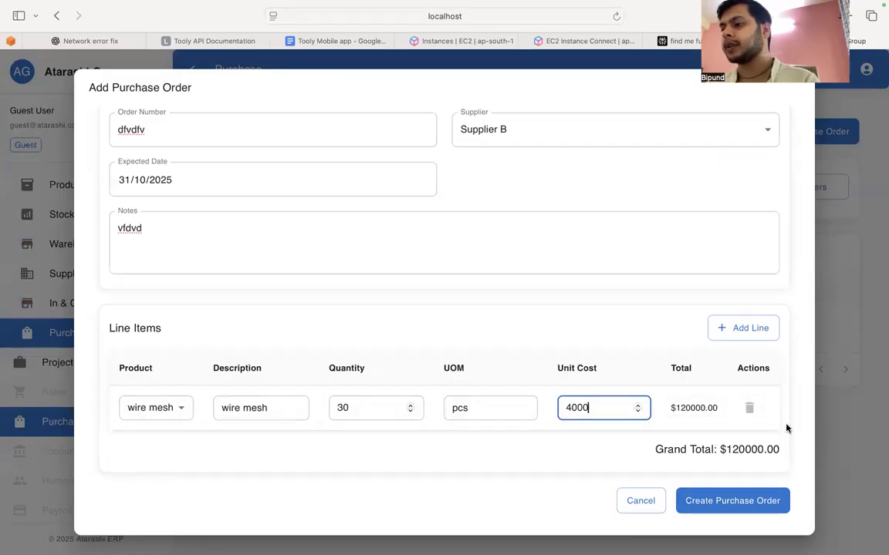
left_click_drag(724, 449, 731, 450)
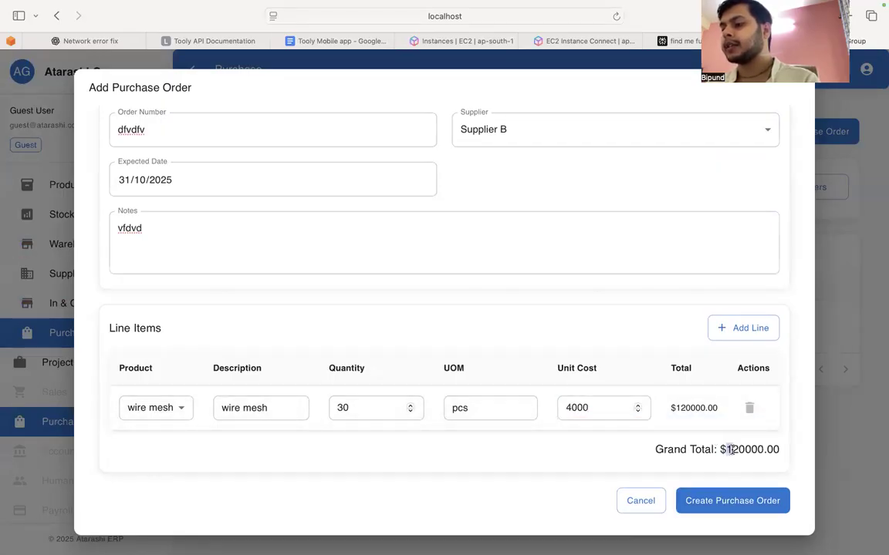
left_click(715, 506)
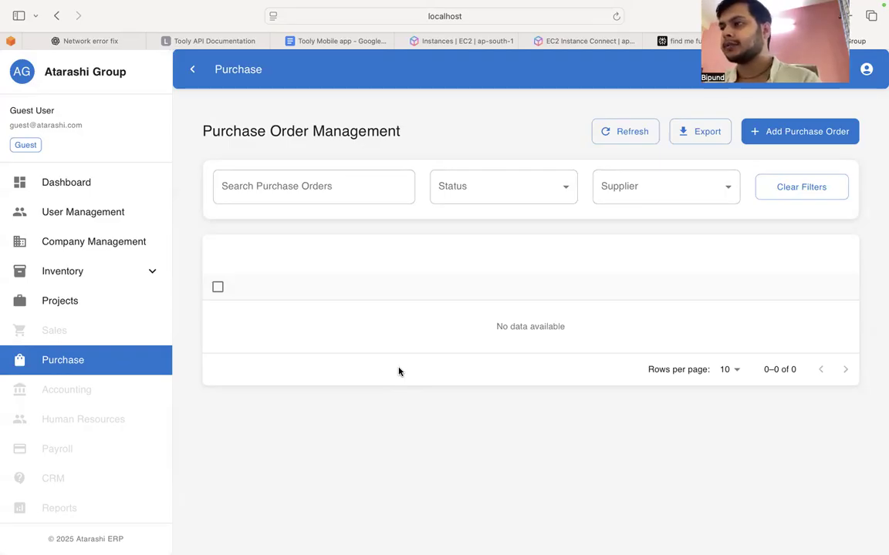
mouse_move(234, 33)
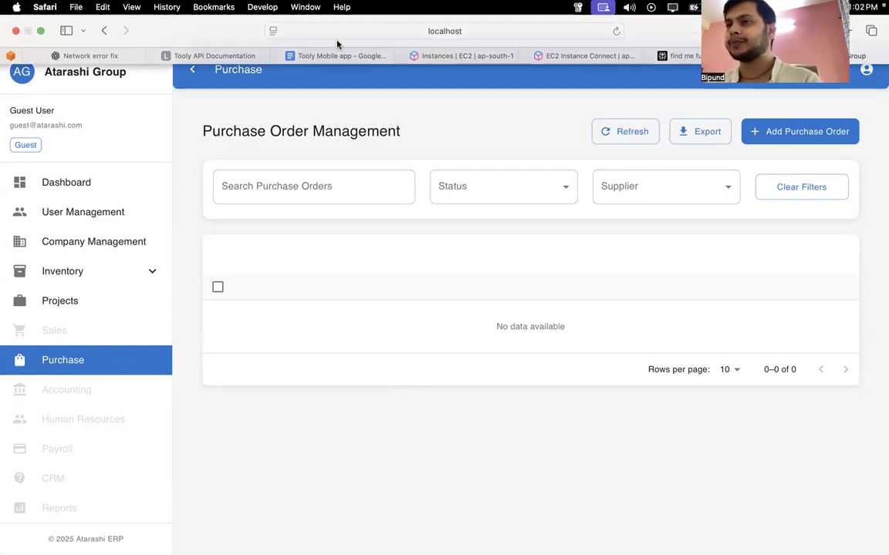